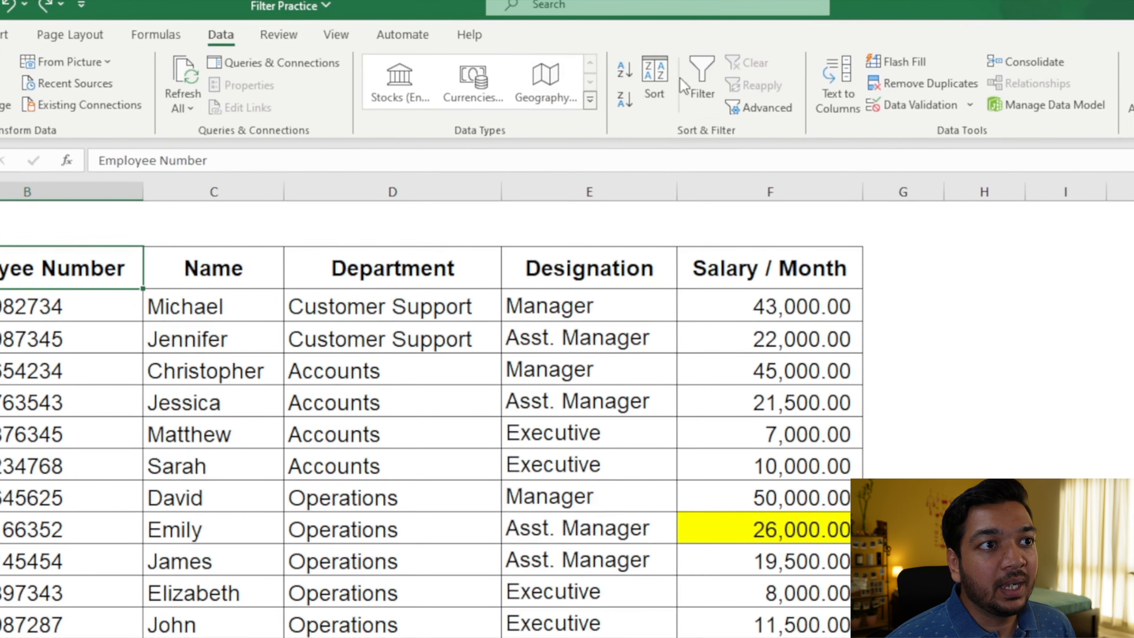
# Step: Turn on filtering for the employee table's header row
pyautogui.click(682, 74)
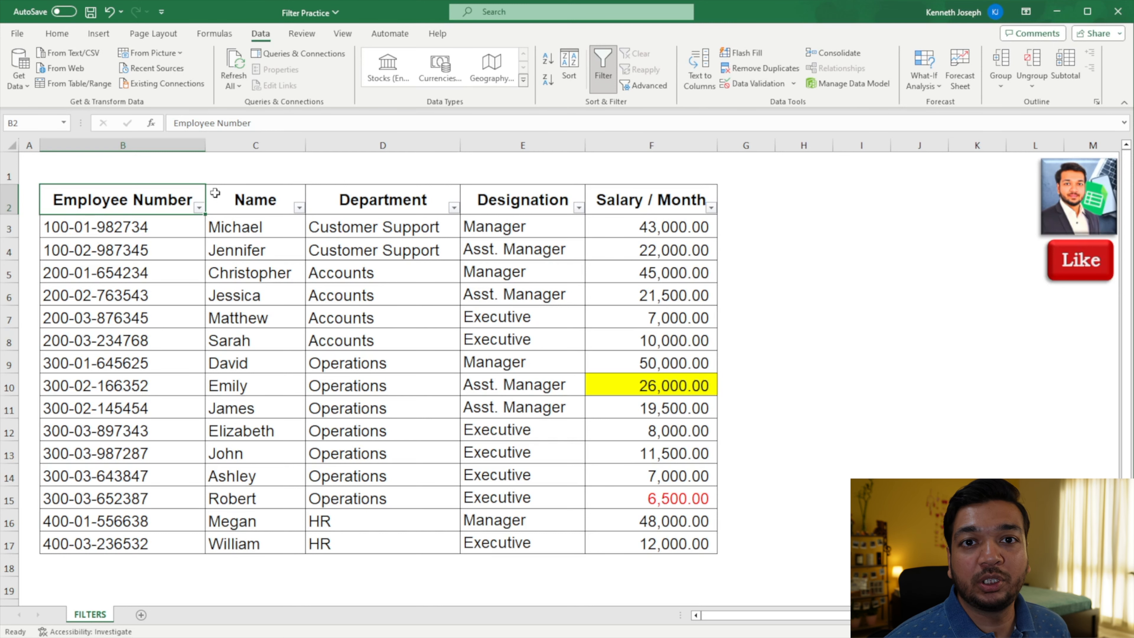
# Step: Insert a blank row at row 7, select the block B2:F6 above it, and undo the row insertion
pyautogui.click(9, 320)
pyautogui.hotkey('ctrl', 'shift', '+')
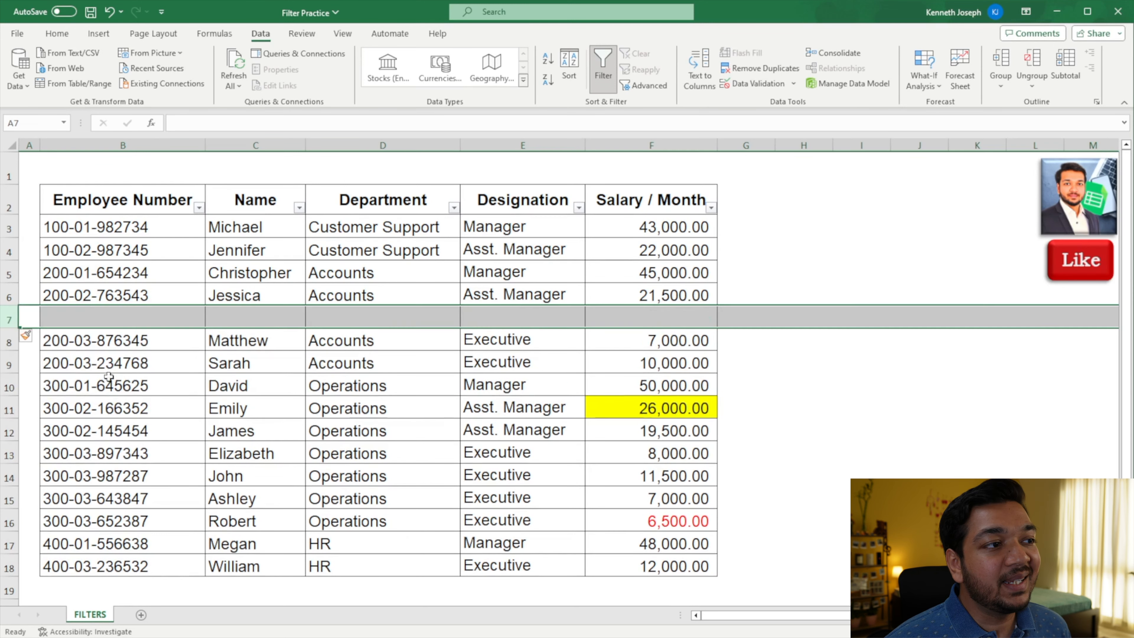
pyautogui.click(117, 364)
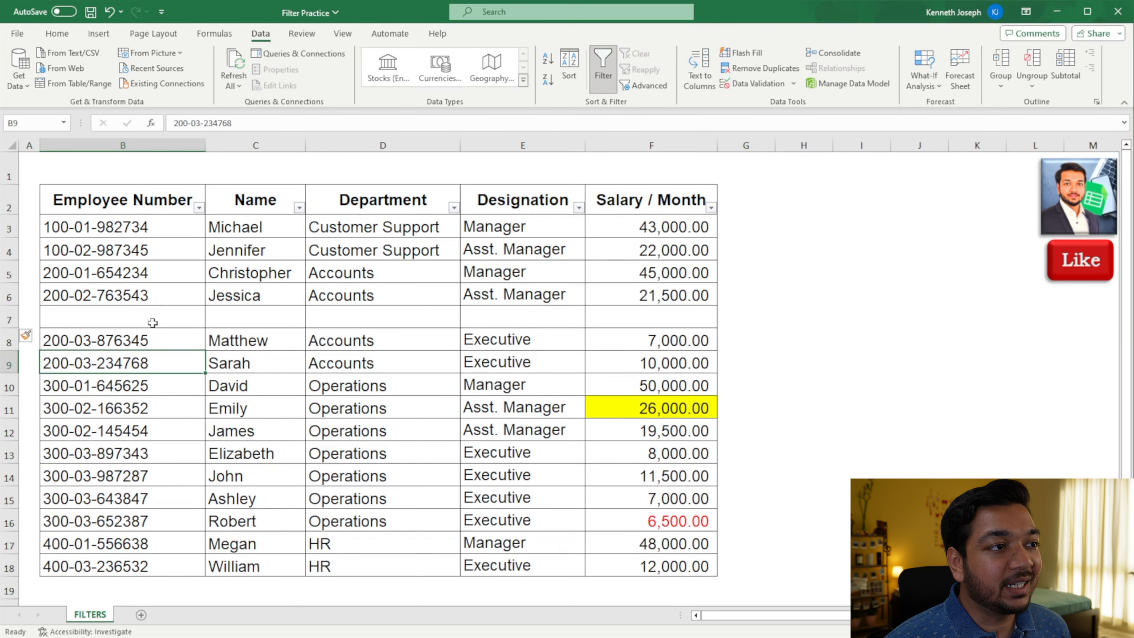
pyautogui.click(142, 204)
pyautogui.moveTo(142, 204); pyautogui.dragTo(674, 305)
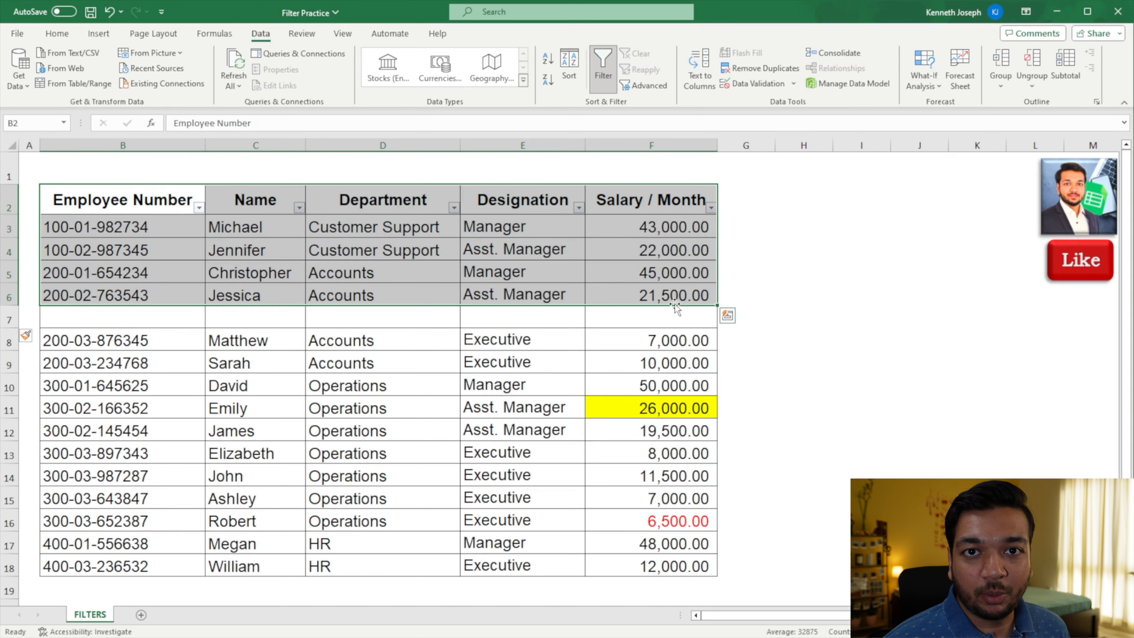
pyautogui.hotkey('ctrl', 'z')
# Step: Sort the table by Salary / Month from smallest to largest and re-sort it from largest to smallest
pyautogui.click(711, 207)
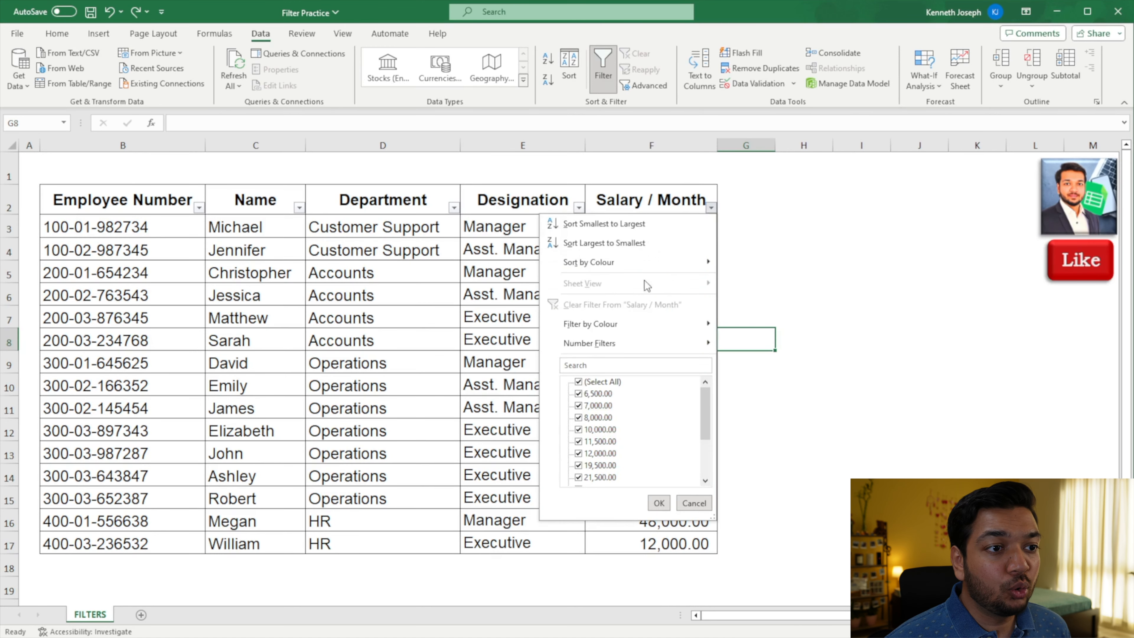
pyautogui.click(642, 224)
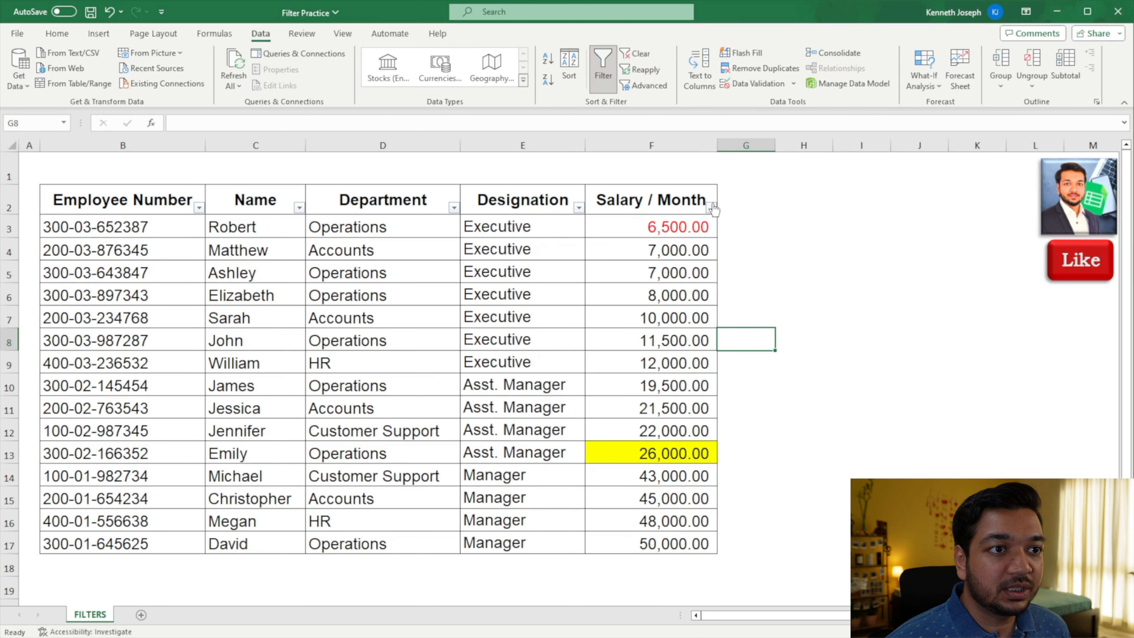
pyautogui.click(710, 207)
pyautogui.click(651, 243)
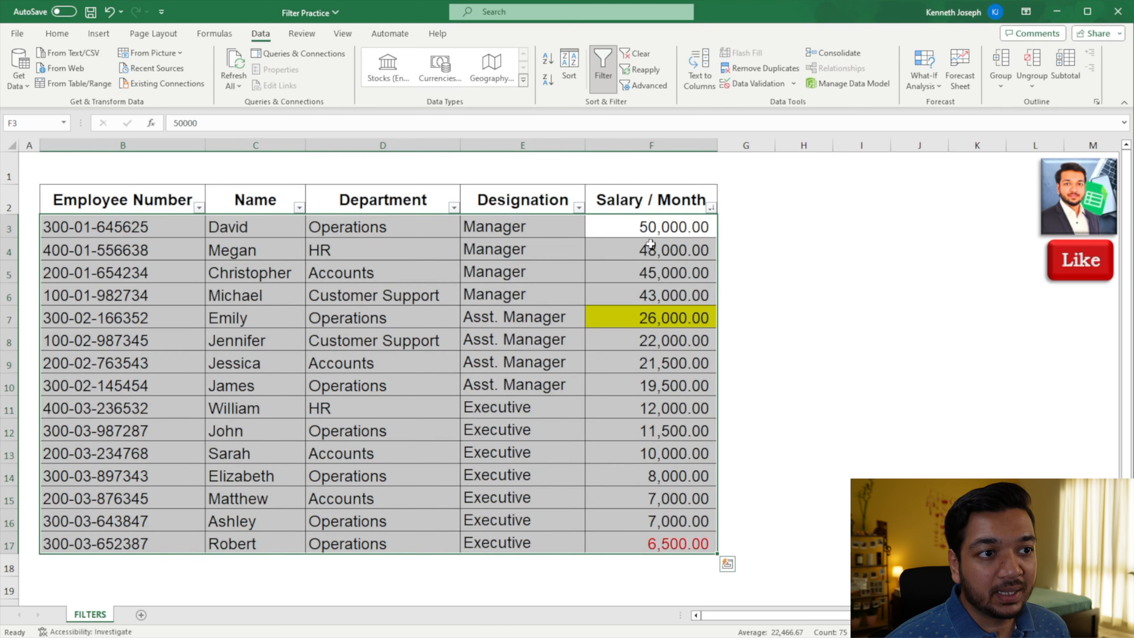
# Step: Check the order of the Salary / Month values and the details across the first record's row
pyautogui.click(152, 545)
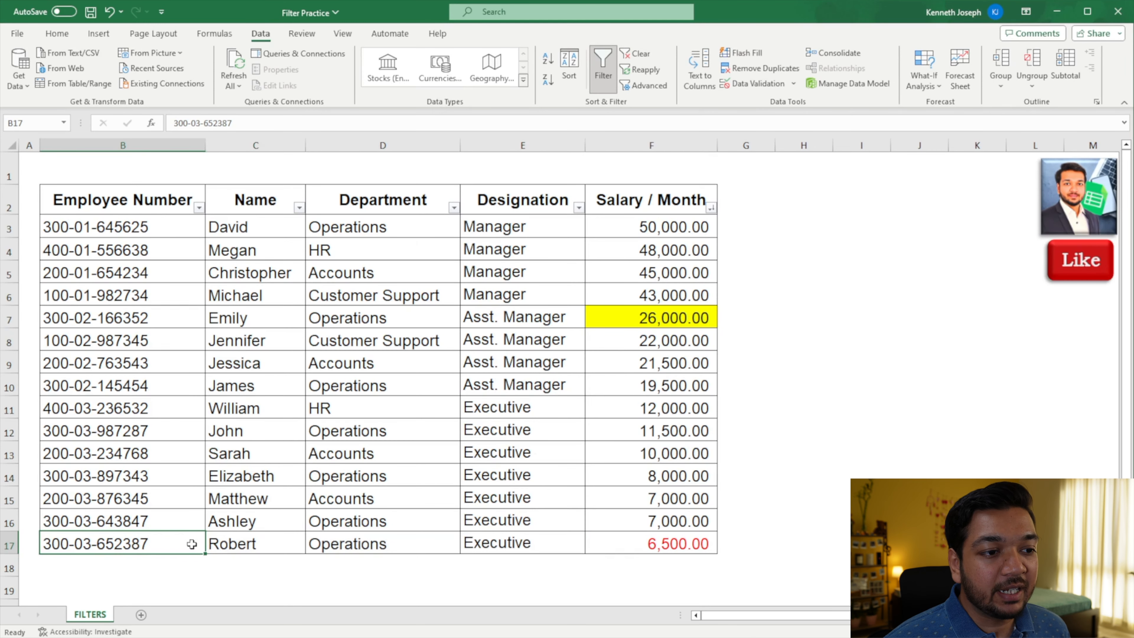
pyautogui.click(650, 201)
pyautogui.moveTo(650, 226); pyautogui.dragTo(647, 542)
pyautogui.click(651, 230)
pyautogui.moveTo(539, 223); pyautogui.dragTo(182, 228)
pyautogui.click(615, 224)
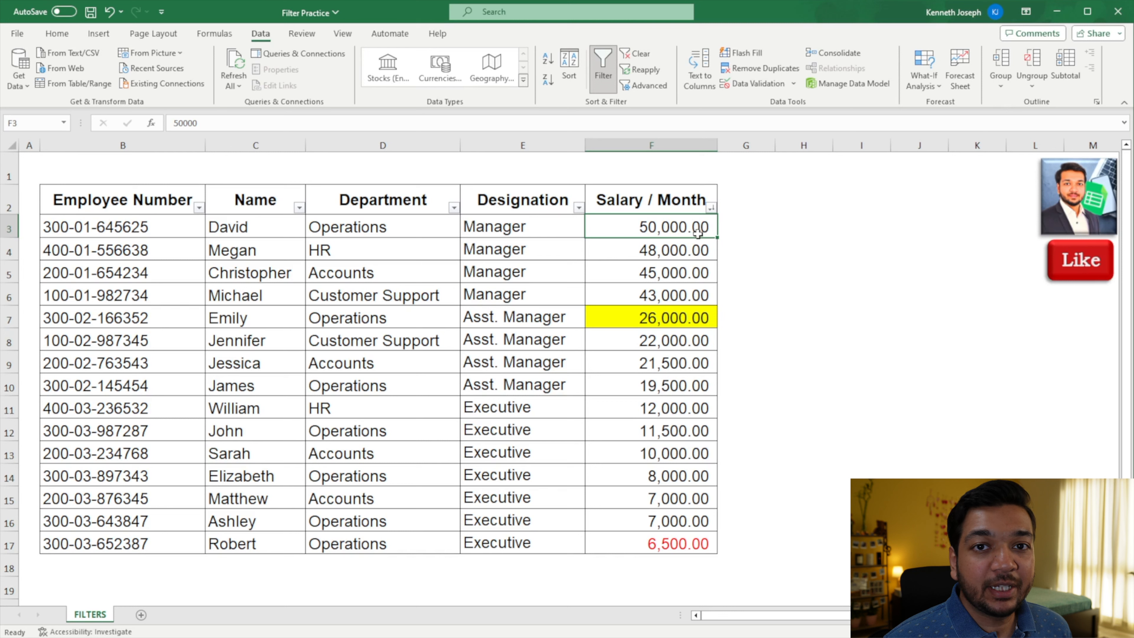
# Step: Filter the Designation column to show only Executive records
pyautogui.click(579, 207)
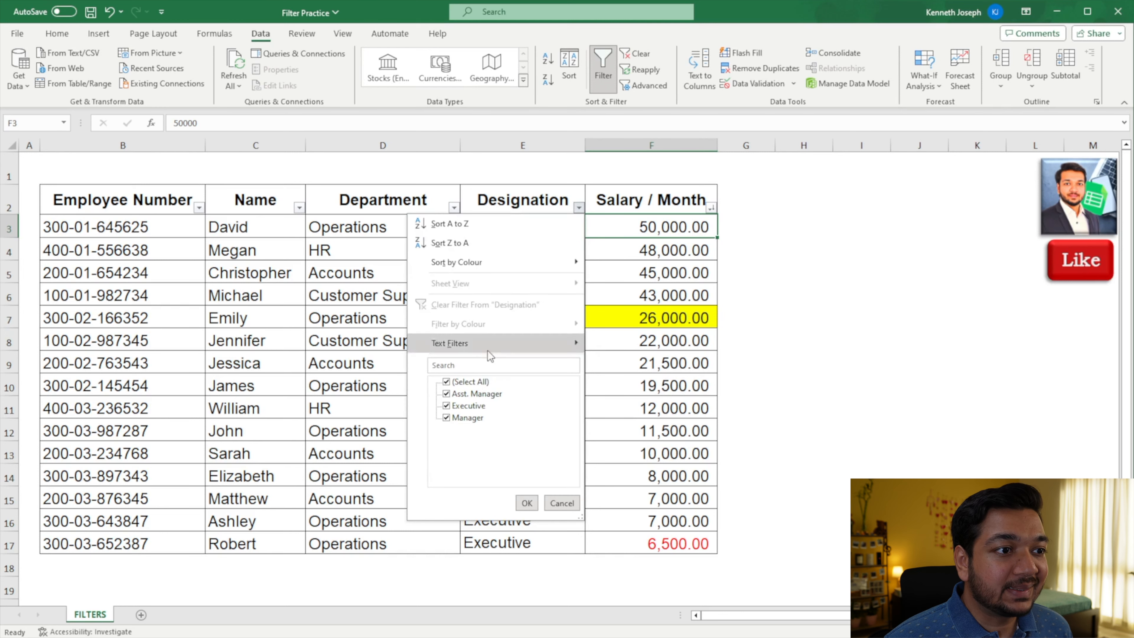
pyautogui.click(471, 384)
pyautogui.click(475, 395)
pyautogui.click(469, 406)
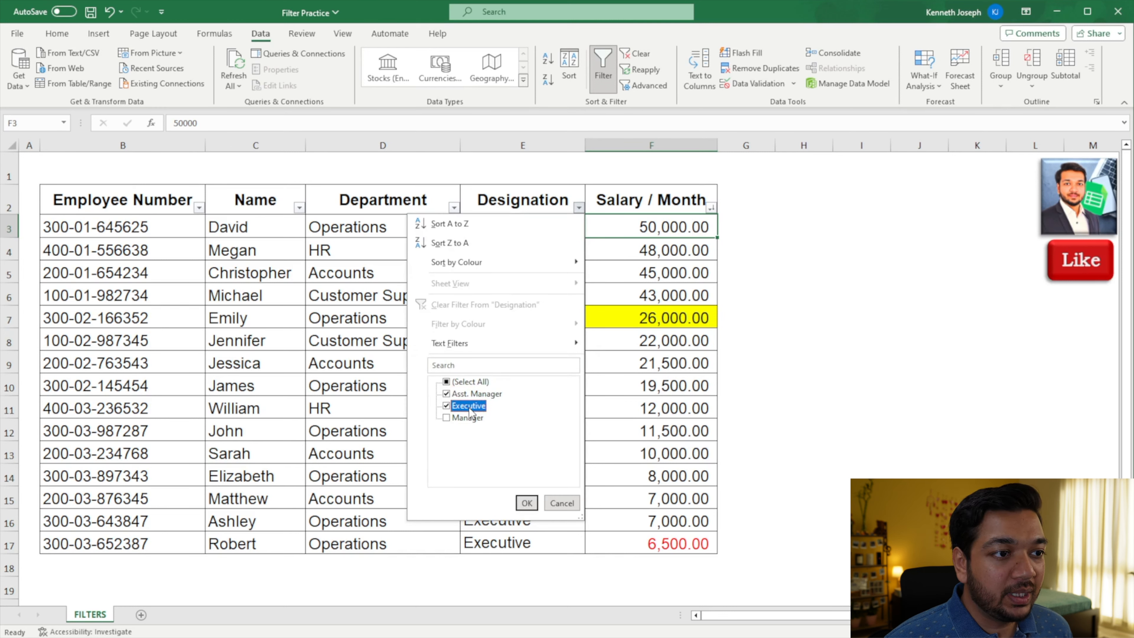
pyautogui.click(451, 383)
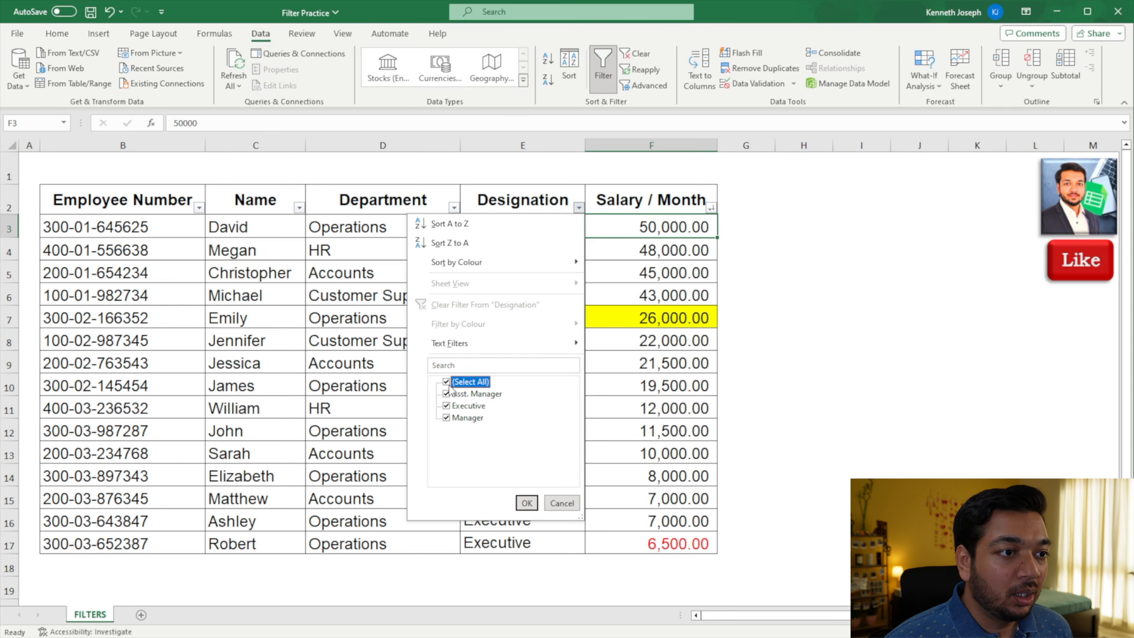
pyautogui.click(449, 384)
pyautogui.press('Down')
pyautogui.press('Down')
pyautogui.press('space')
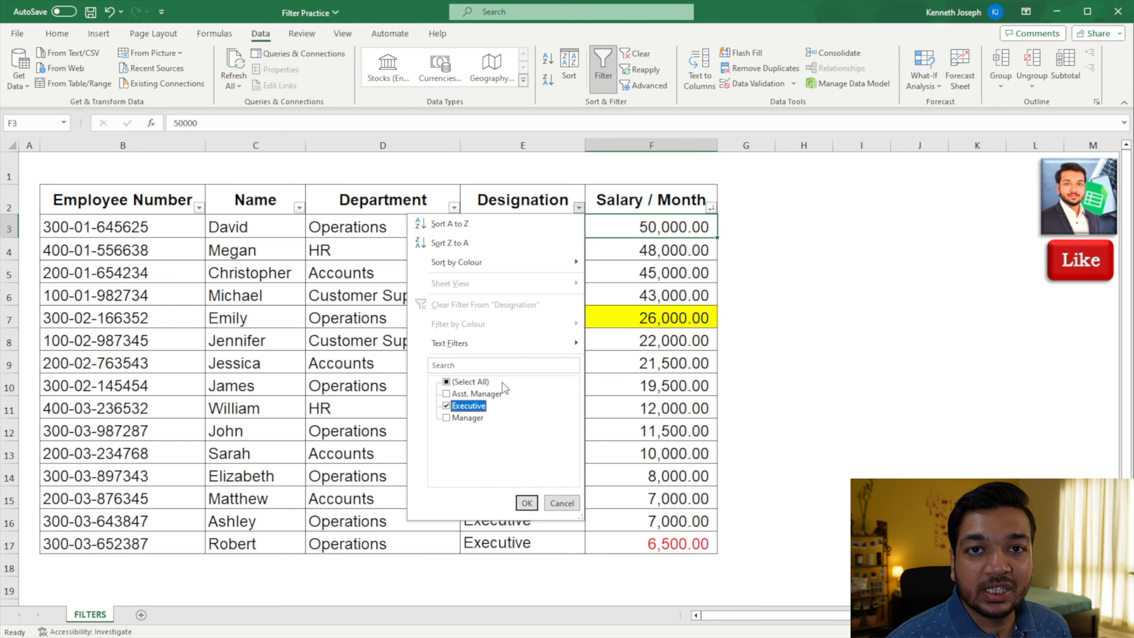
pyautogui.press('Return')
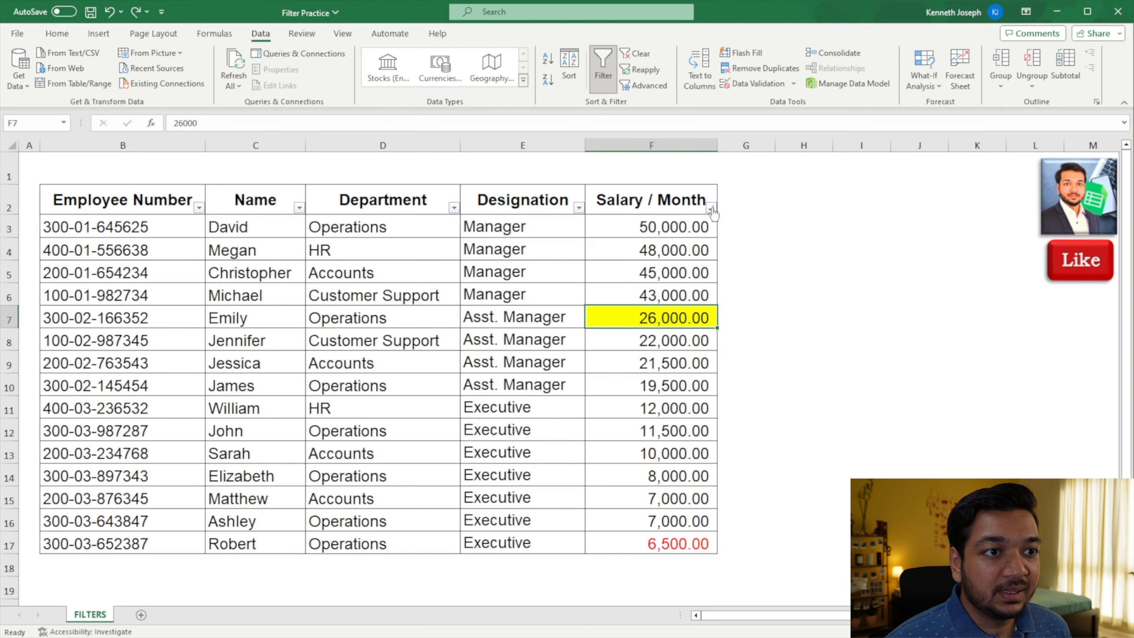
# Step: Filter the Salary / Month column by yellow cell colour and switch the filter to red font colour
pyautogui.click(712, 210)
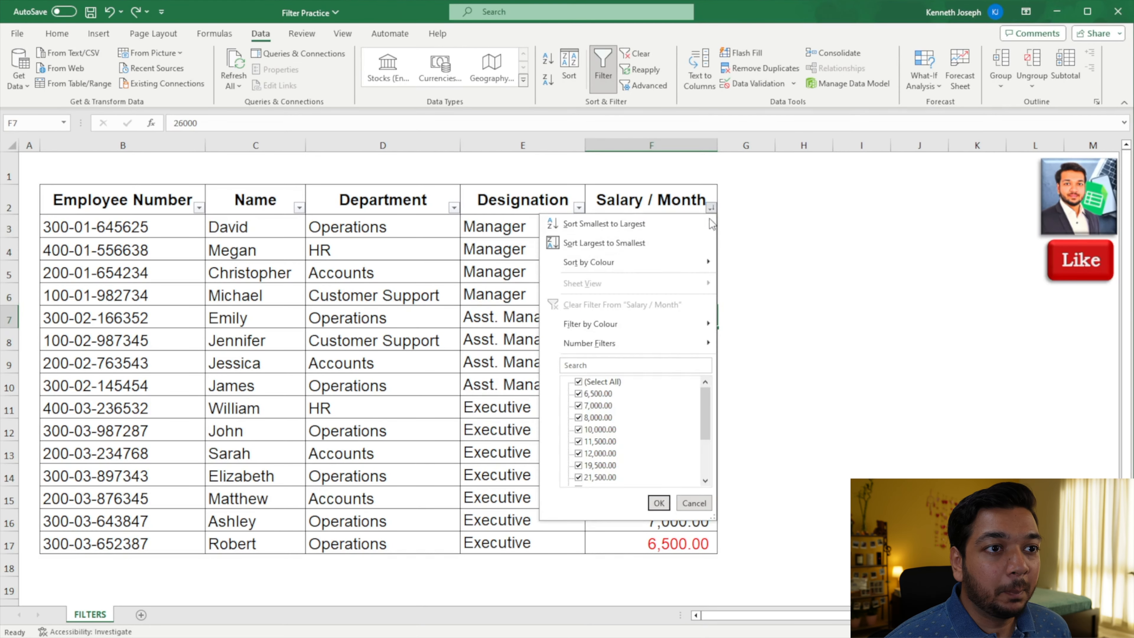
pyautogui.moveTo(654, 325)
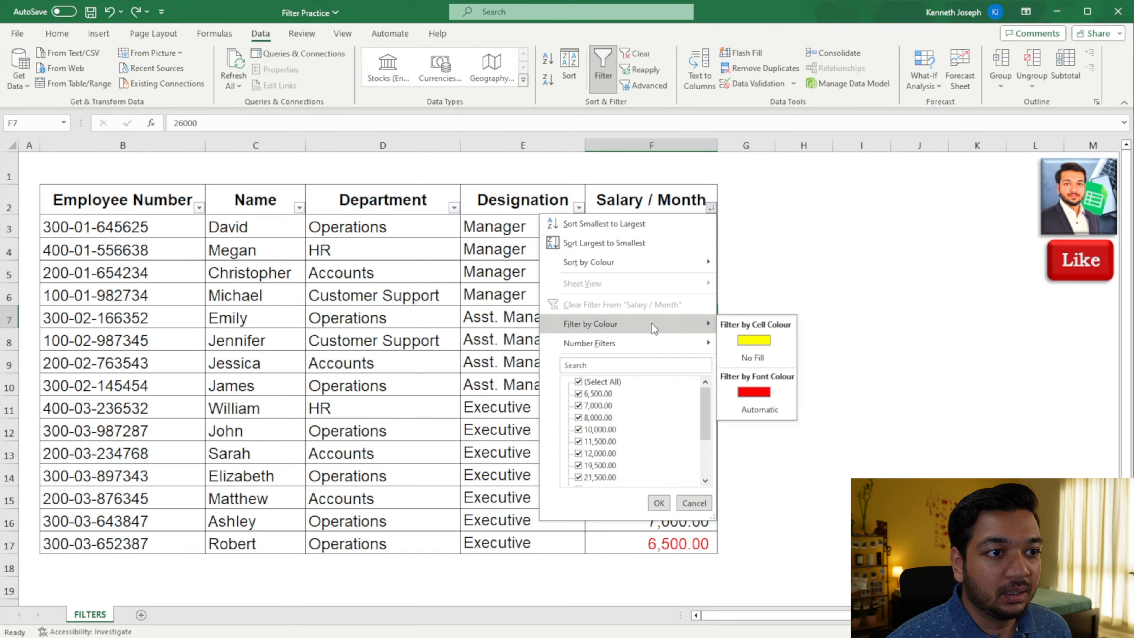
pyautogui.click(746, 340)
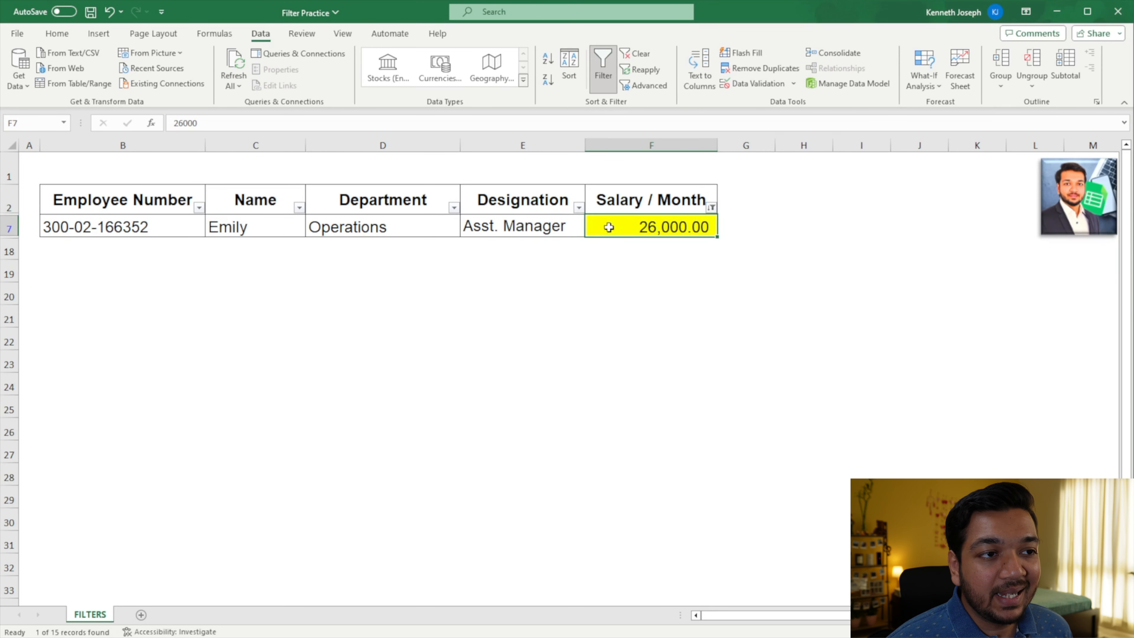
pyautogui.click(712, 208)
pyautogui.moveTo(675, 329)
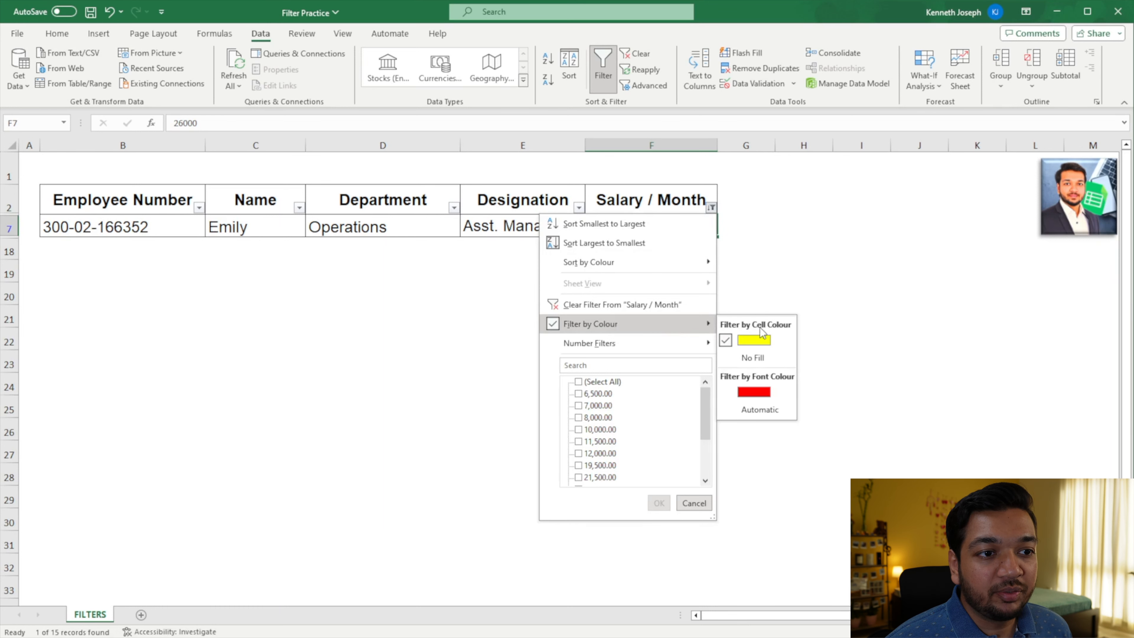
pyautogui.click(754, 392)
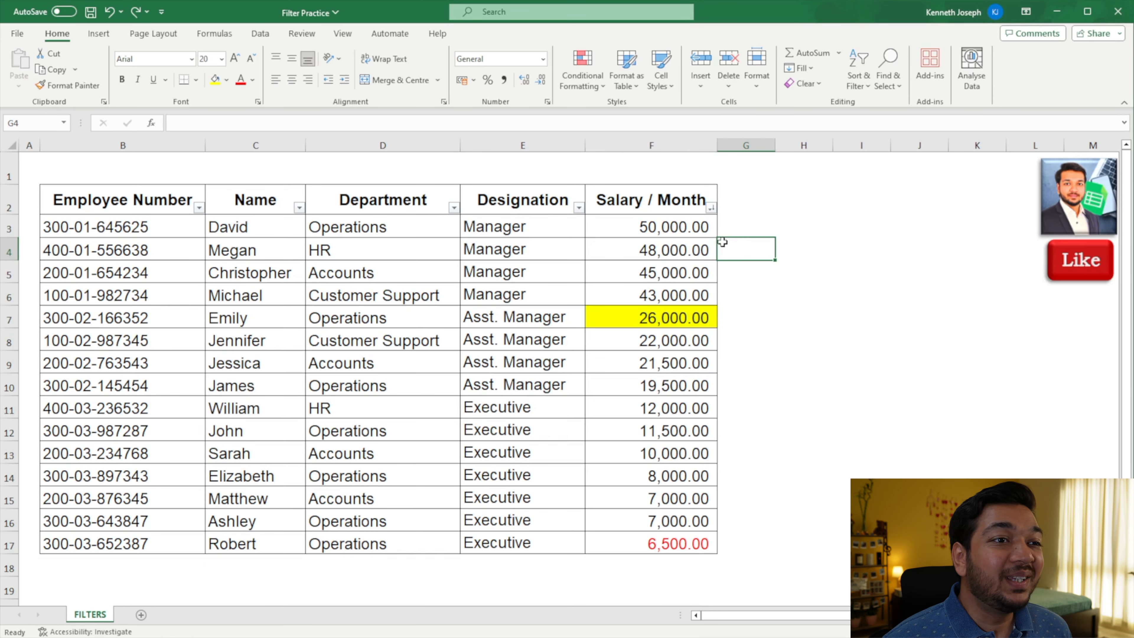
# Step: Apply a conditional formatting icon set of three coloured circles to F3:F17, with thresholds at 67 and 33 per cent
pyautogui.click(626, 227)
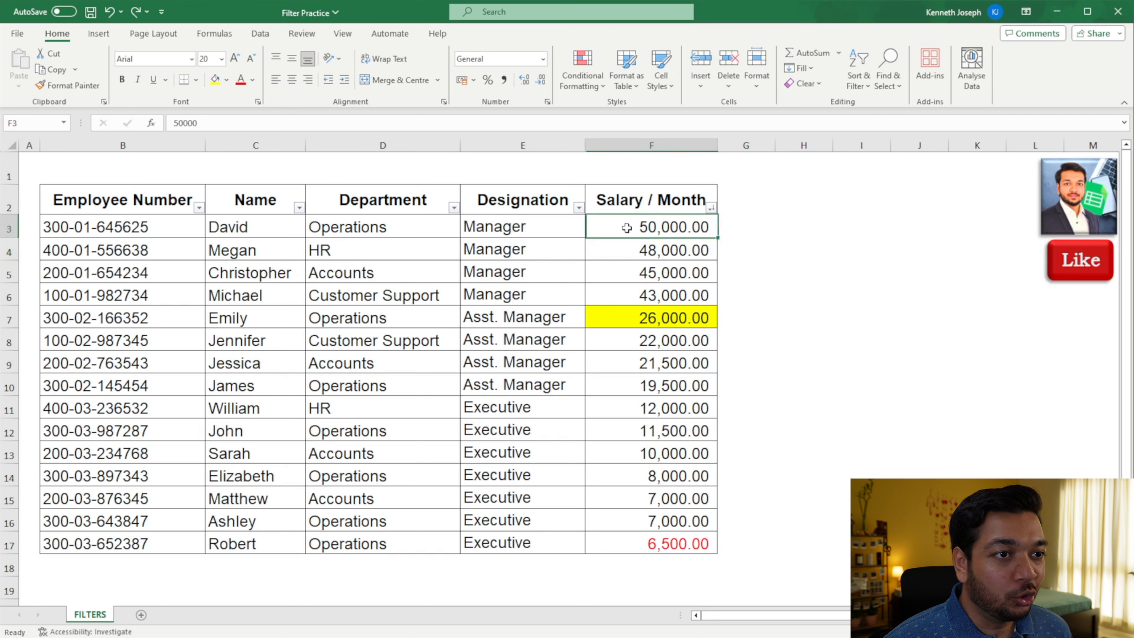
pyautogui.hotkey('ctrl', 'shift', 'Down')
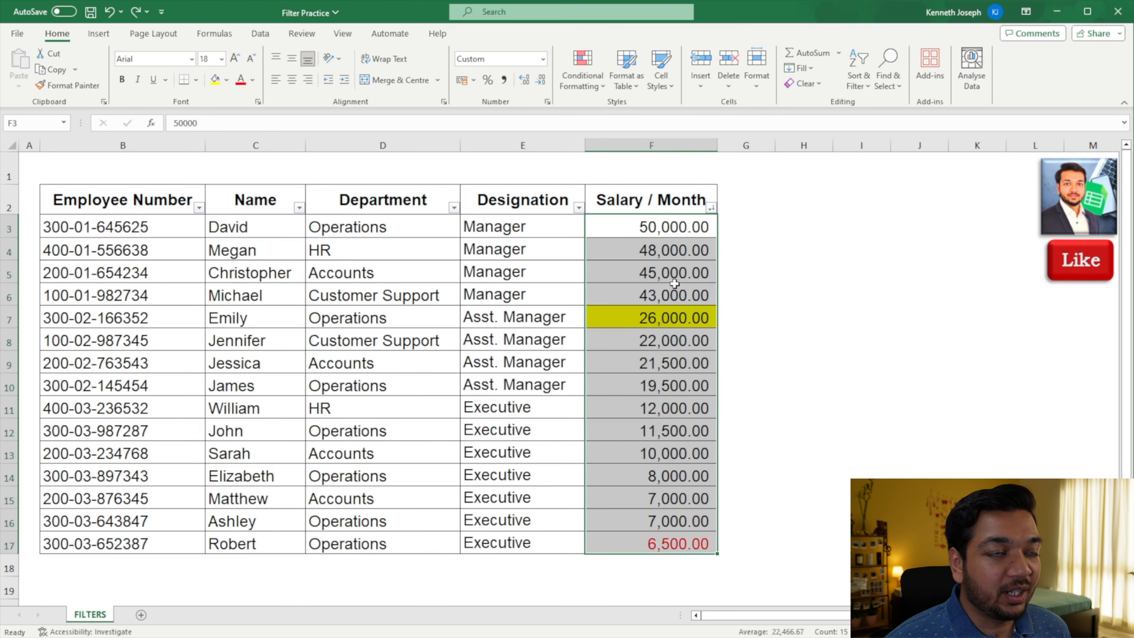
pyautogui.click(599, 84)
pyautogui.moveTo(616, 229)
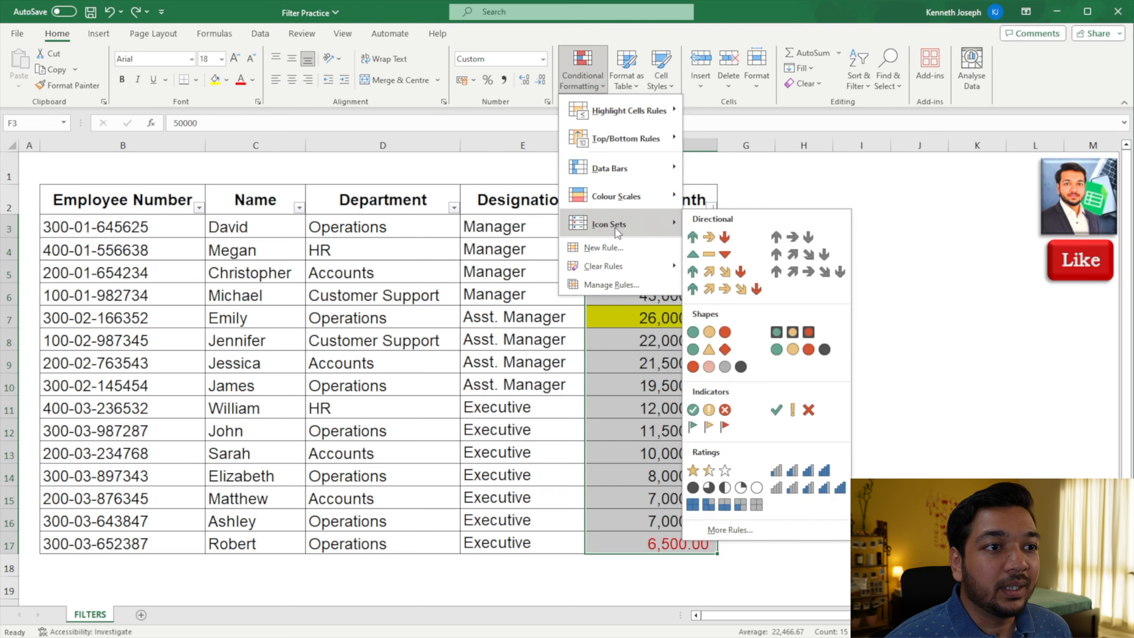
pyautogui.click(741, 528)
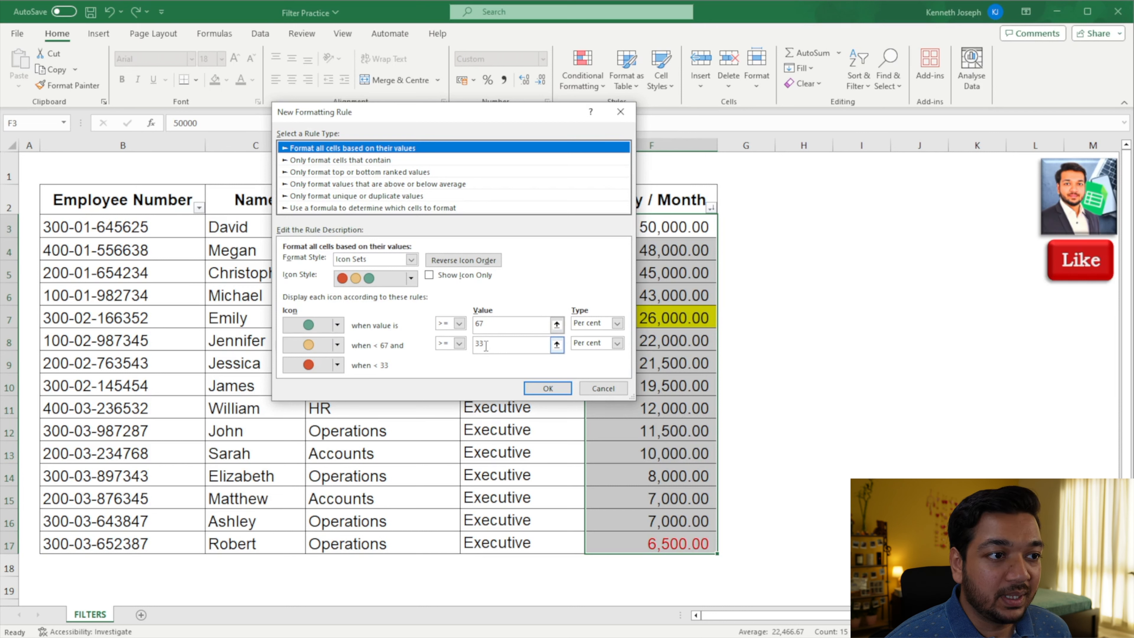
pyautogui.click(547, 388)
pyautogui.click(778, 379)
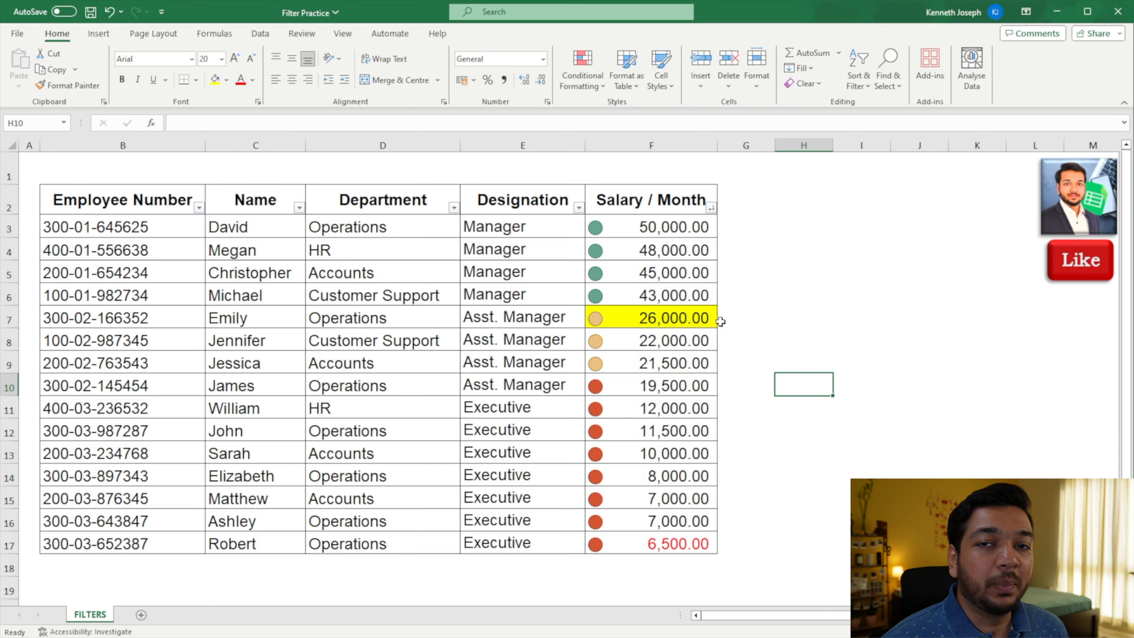
# Step: Filter the Salary / Month column by the green circle cell icon and switch the filter to the amber circle
pyautogui.click(710, 208)
pyautogui.moveTo(669, 324)
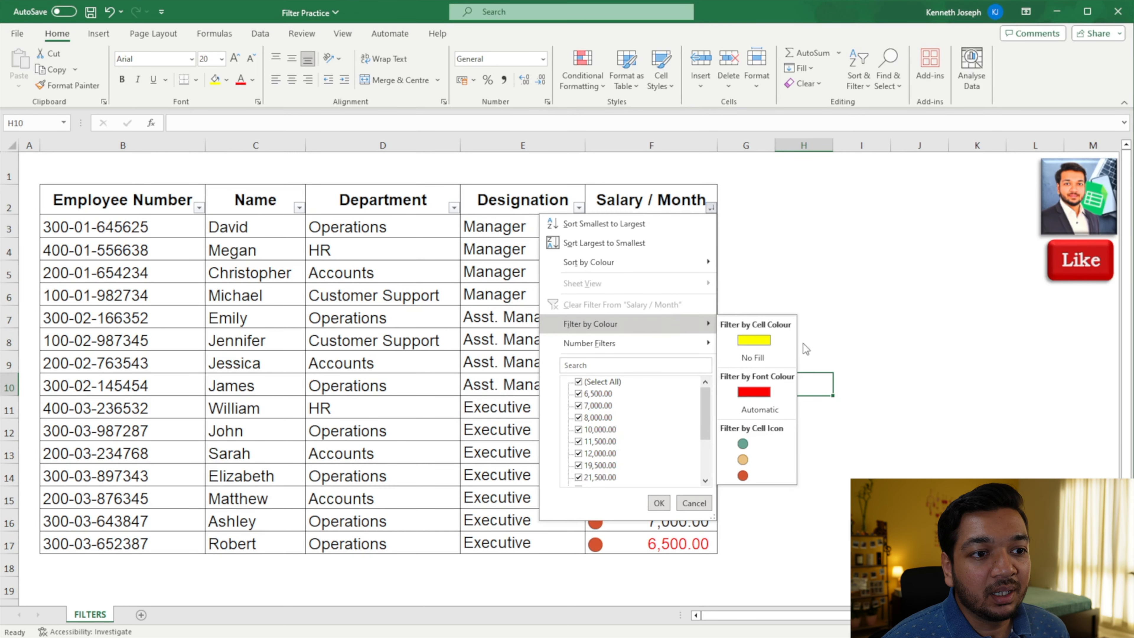
pyautogui.click(758, 446)
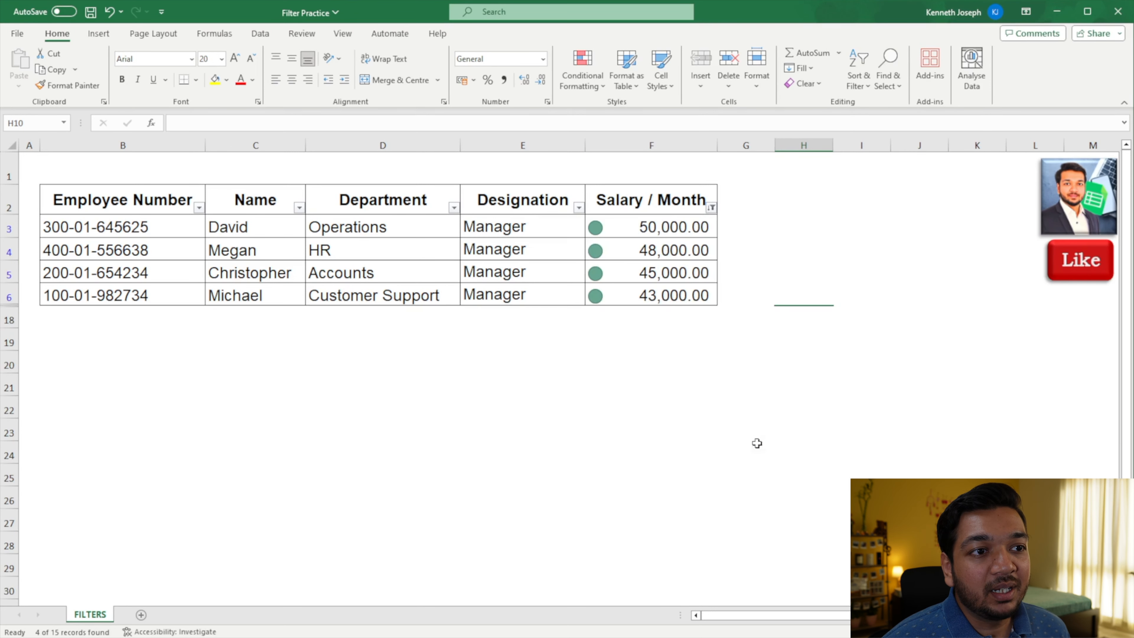
pyautogui.click(712, 208)
pyautogui.moveTo(676, 323)
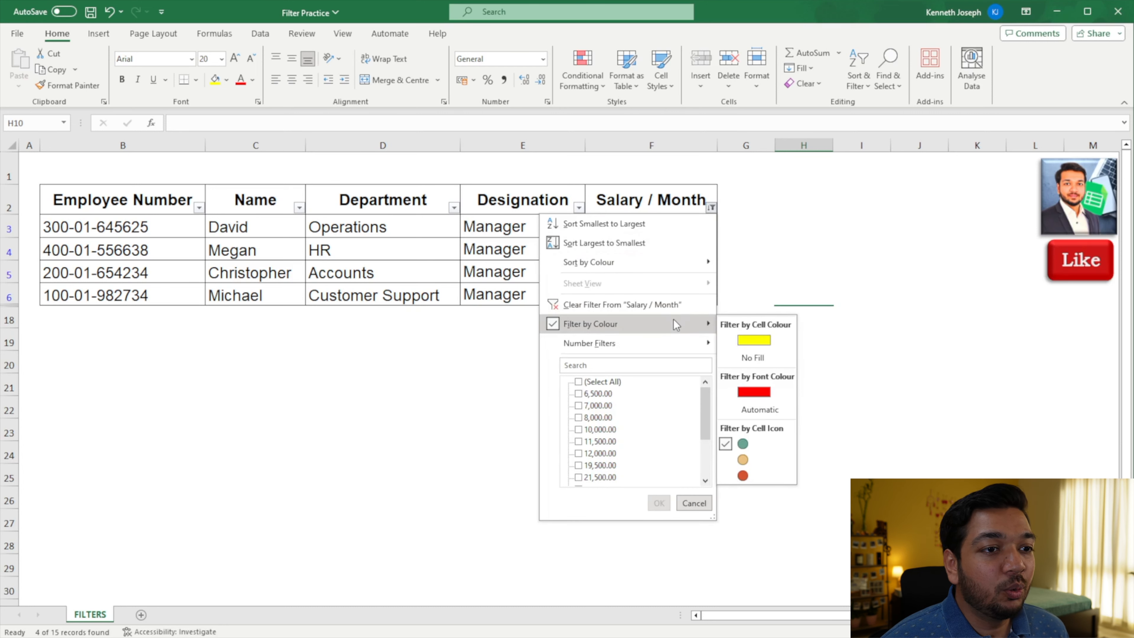
pyautogui.click(759, 459)
# Step: Filter the Salary / Month column by the red circle cell icon and restore all salary values
pyautogui.click(711, 209)
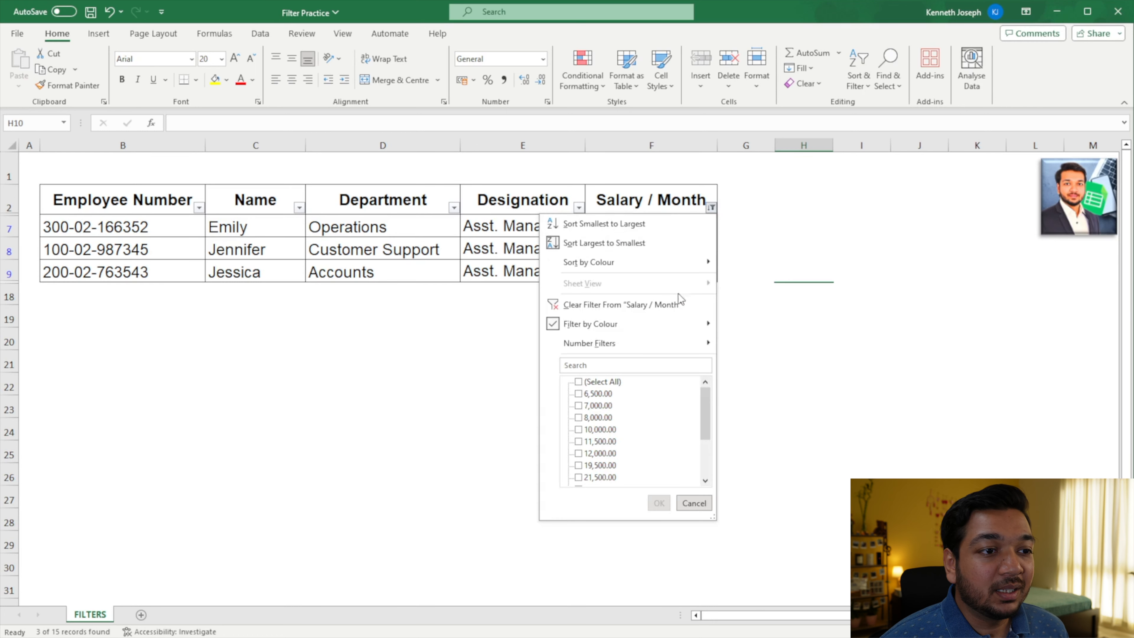
pyautogui.moveTo(679, 323)
pyautogui.click(742, 475)
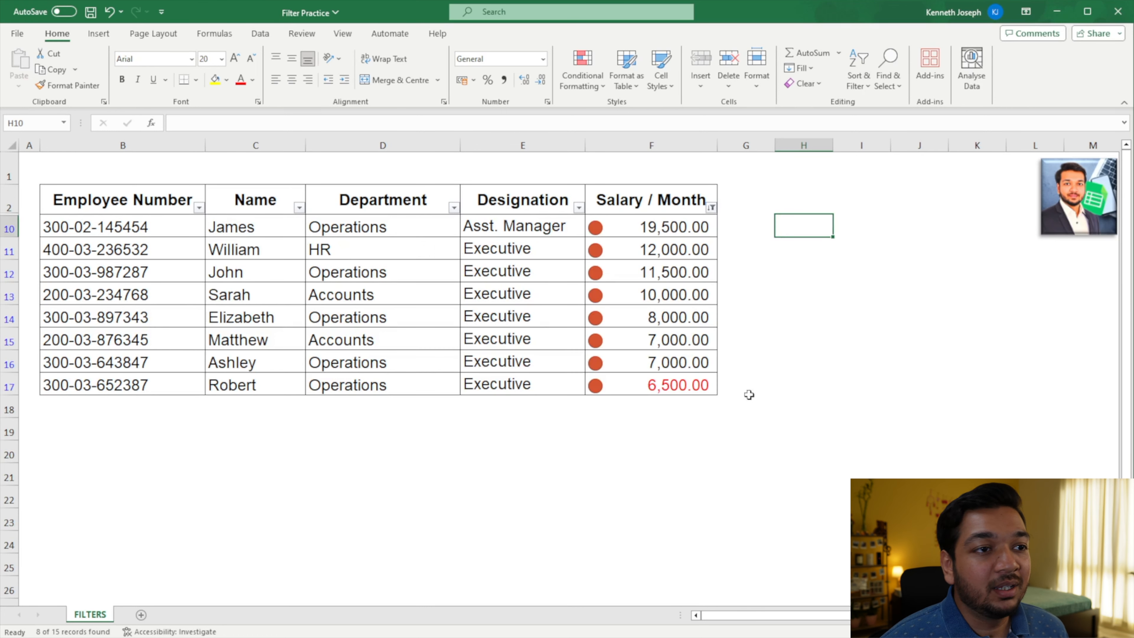
pyautogui.click(711, 208)
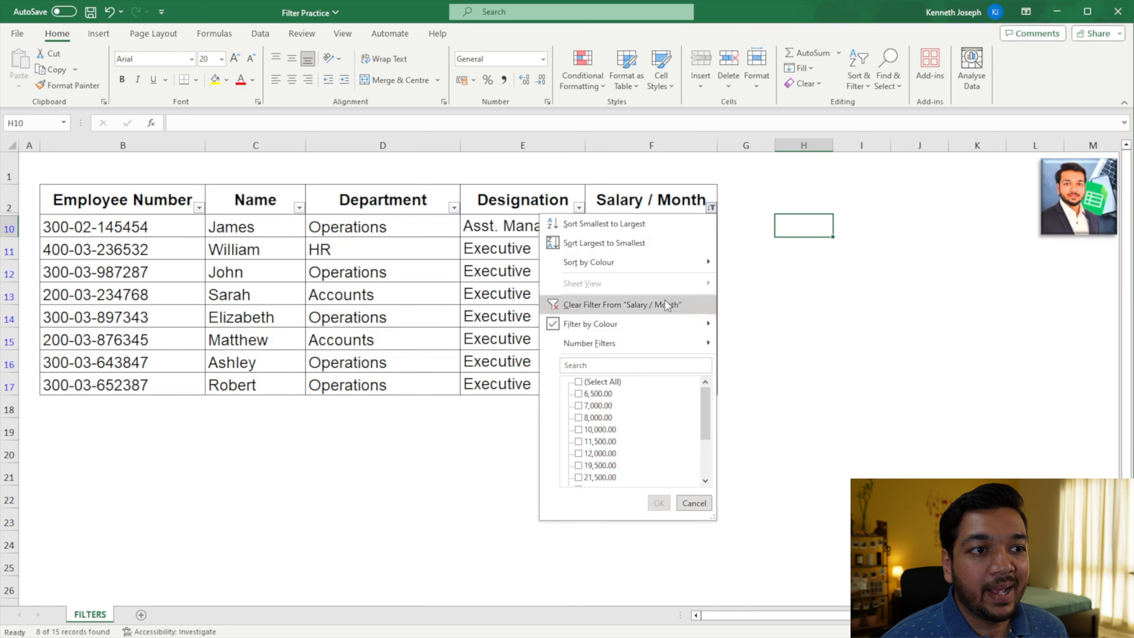
pyautogui.click(612, 381)
pyautogui.click(659, 503)
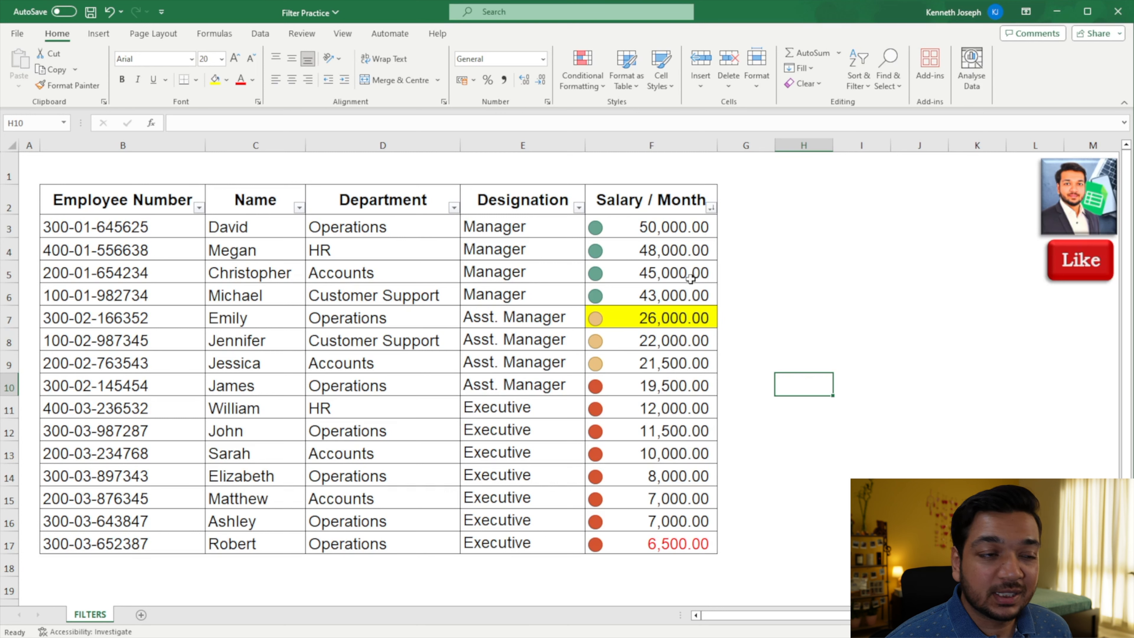
pyautogui.click(711, 207)
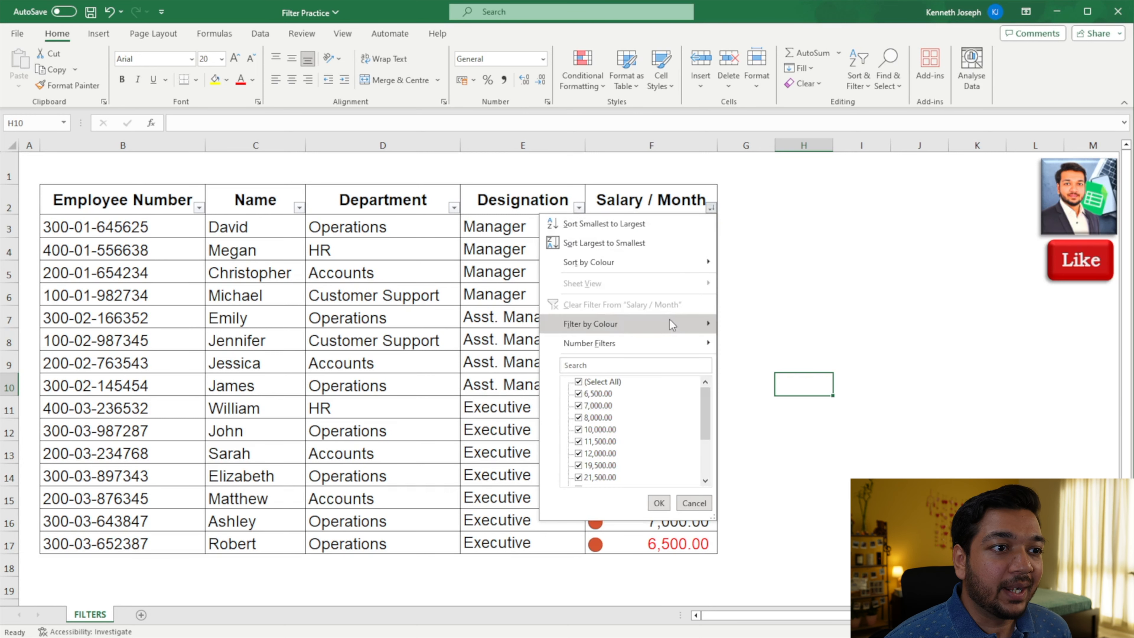
pyautogui.moveTo(667, 338)
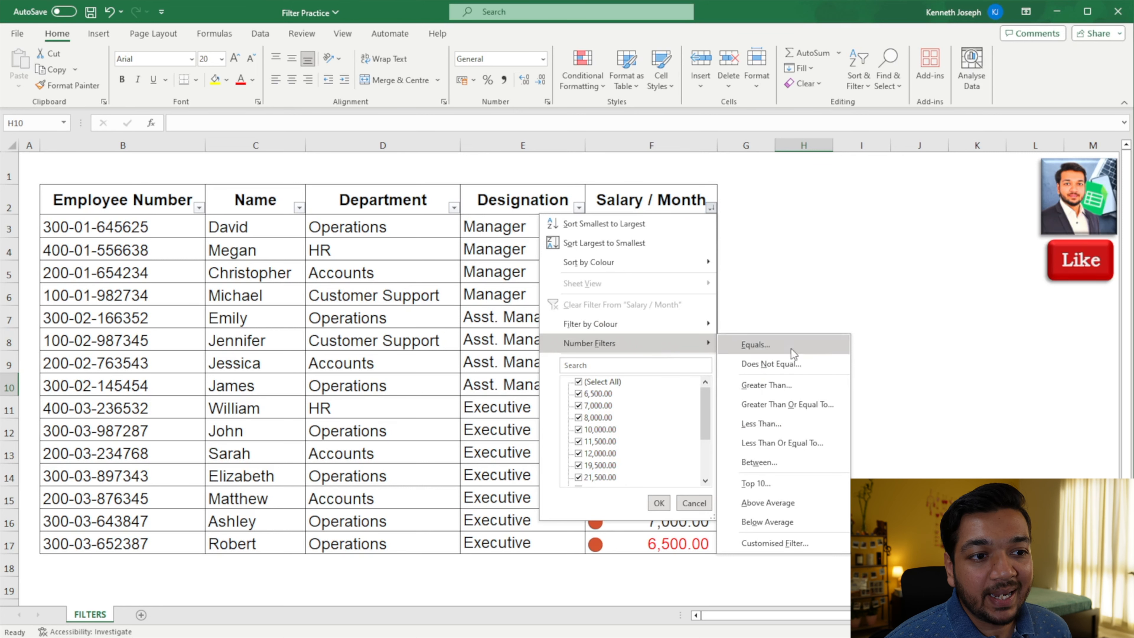
pyautogui.click(807, 544)
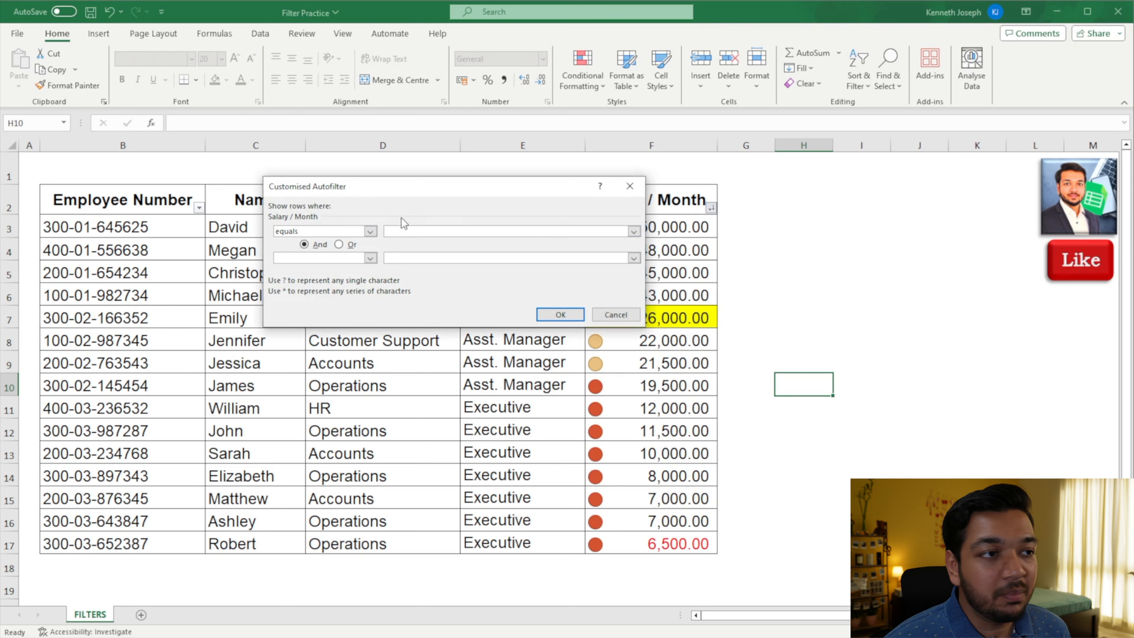
pyautogui.moveTo(369, 192); pyautogui.dragTo(446, 245)
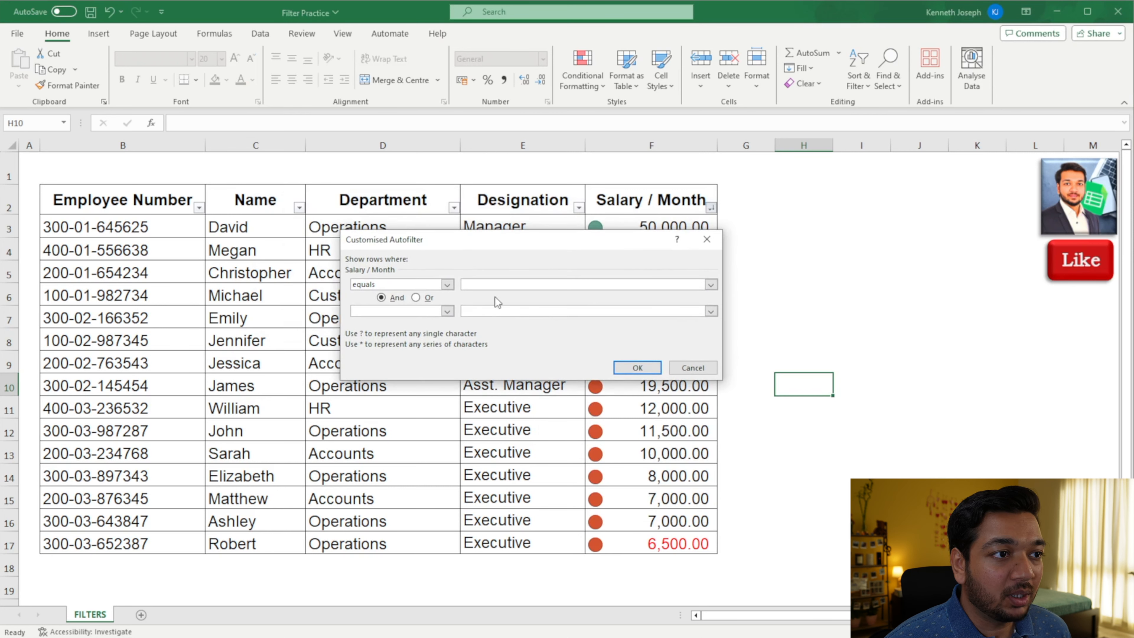
pyautogui.click(447, 284)
pyautogui.click(431, 321)
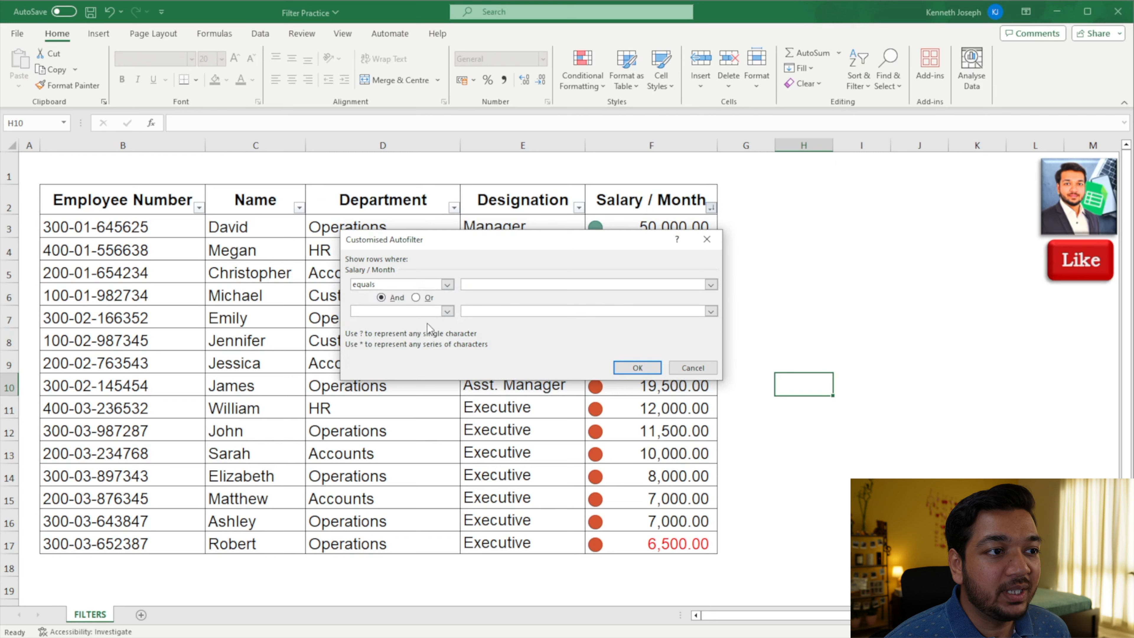
pyautogui.click(682, 368)
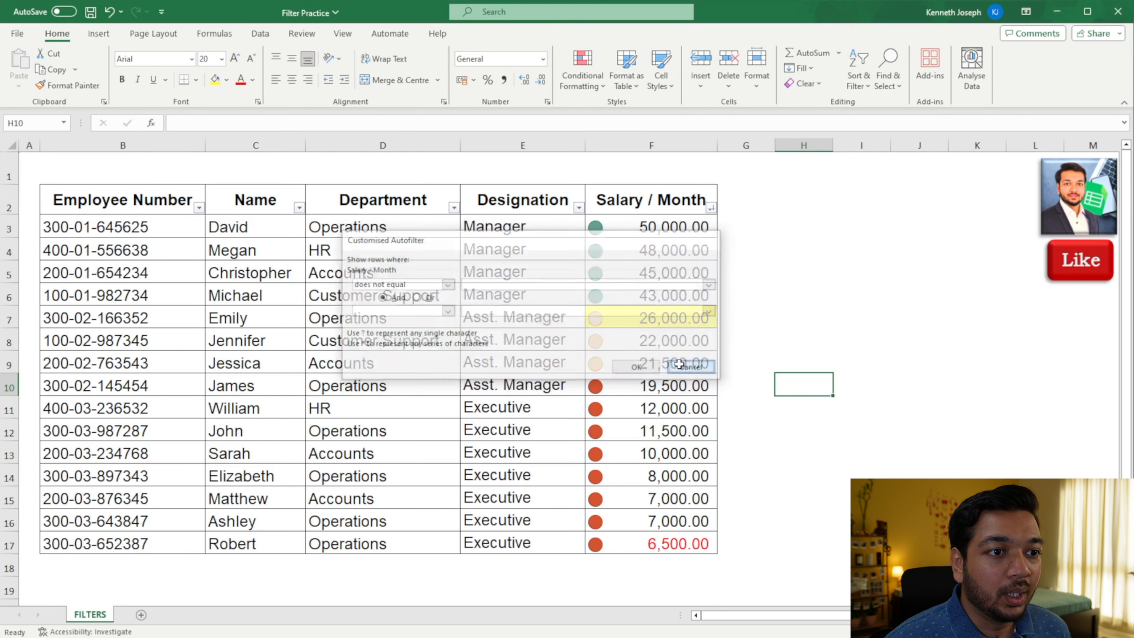
pyautogui.click(711, 208)
pyautogui.moveTo(655, 342)
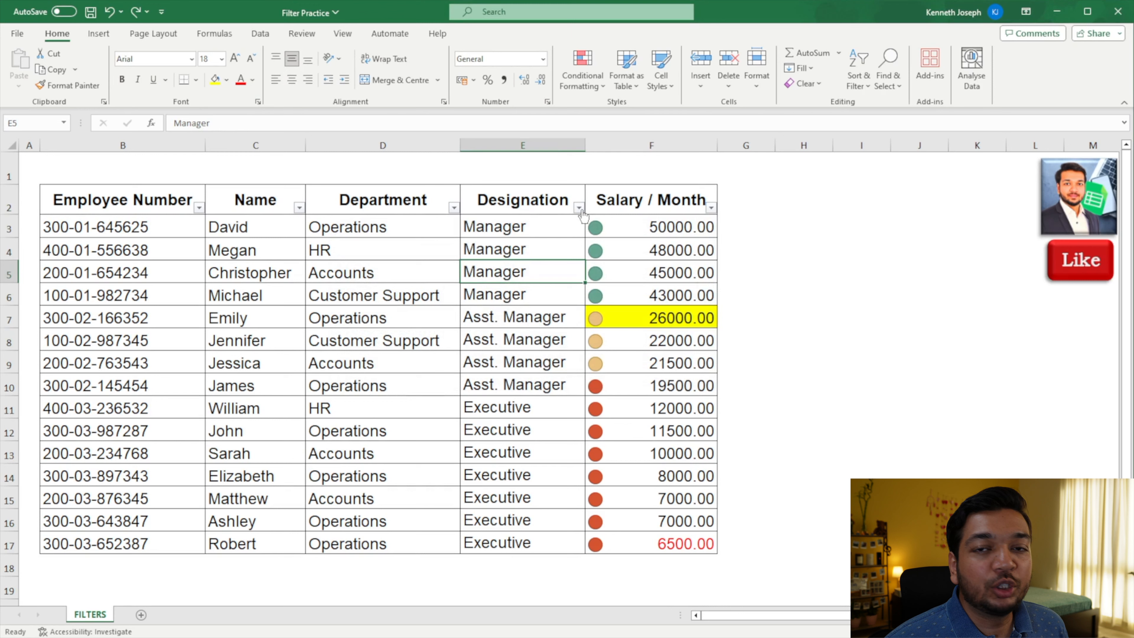
# Step: Filter the Designation column to entries that equal Manager and undo the filter
pyautogui.click(579, 208)
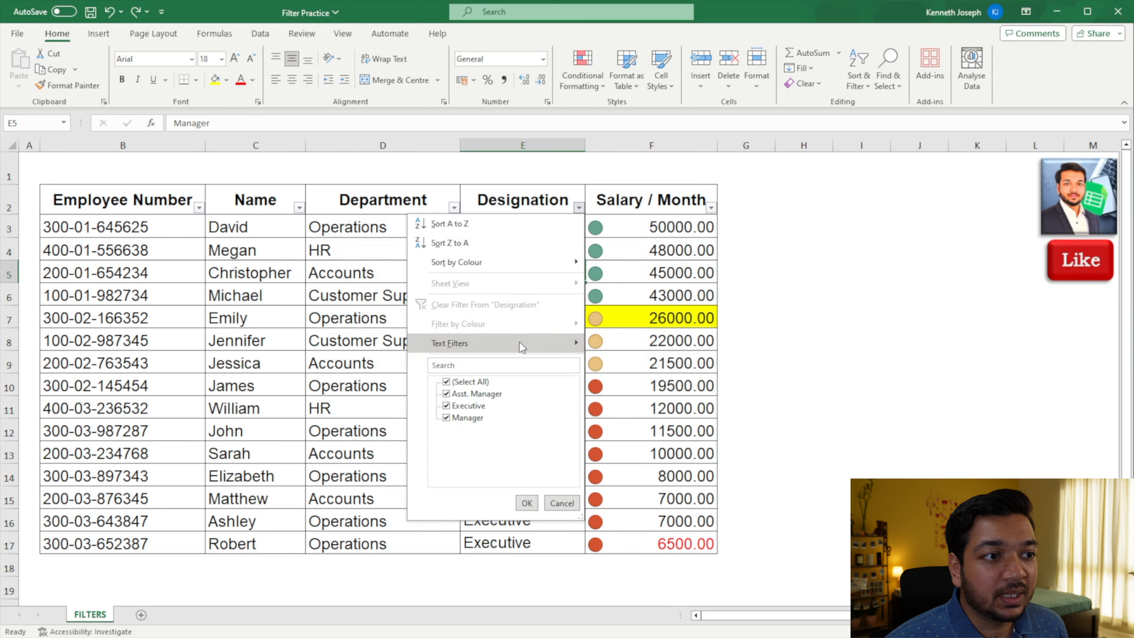
pyautogui.moveTo(547, 339)
pyautogui.click(613, 339)
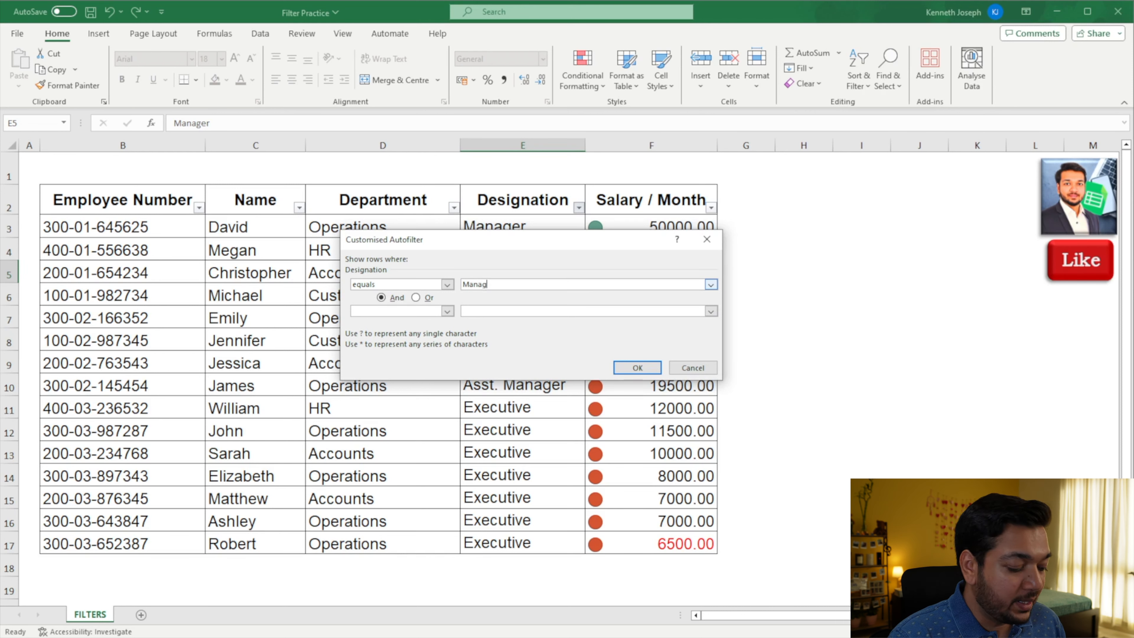
pyautogui.press('Return')
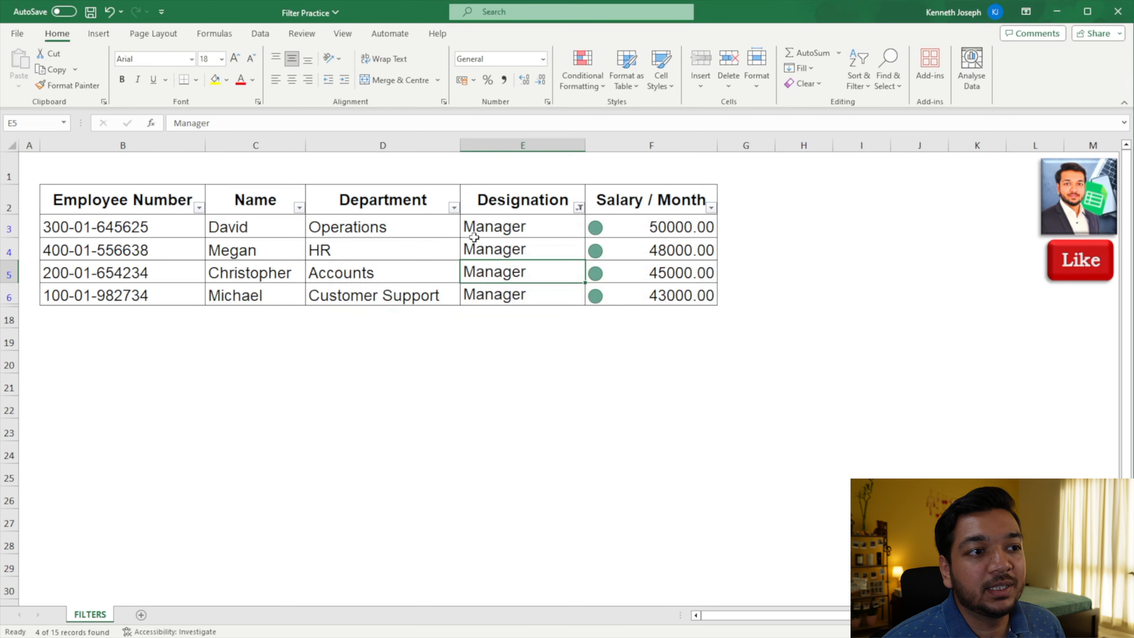
pyautogui.hotkey('ctrl', 'z')
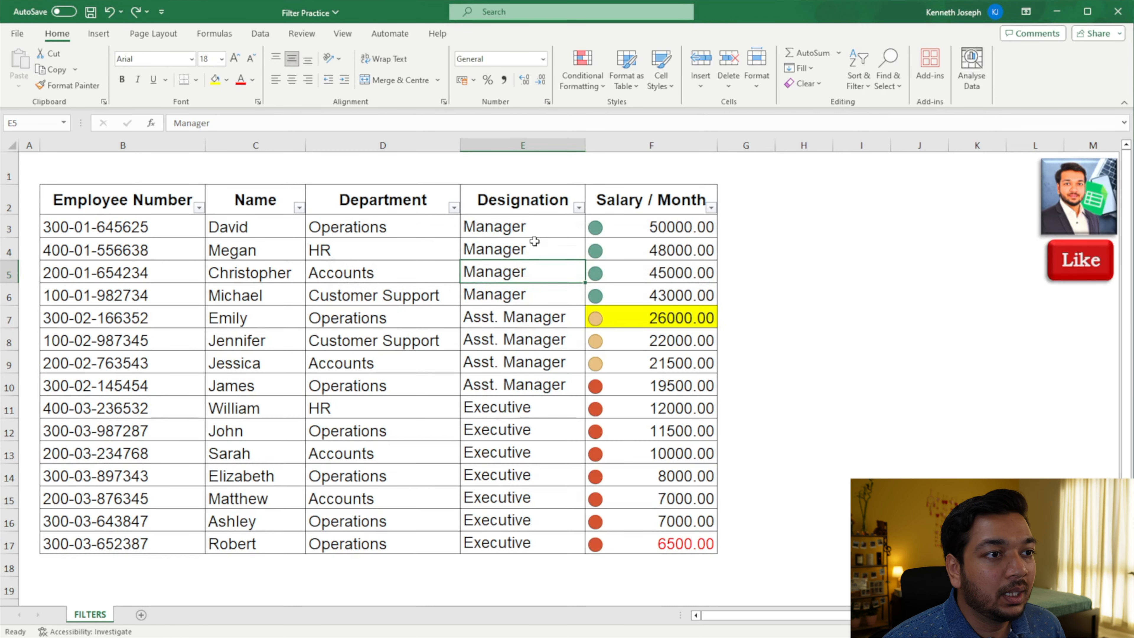
# Step: Filter the Designation column to entries that do not equal Manager and undo the filter
pyautogui.click(579, 208)
pyautogui.moveTo(511, 343)
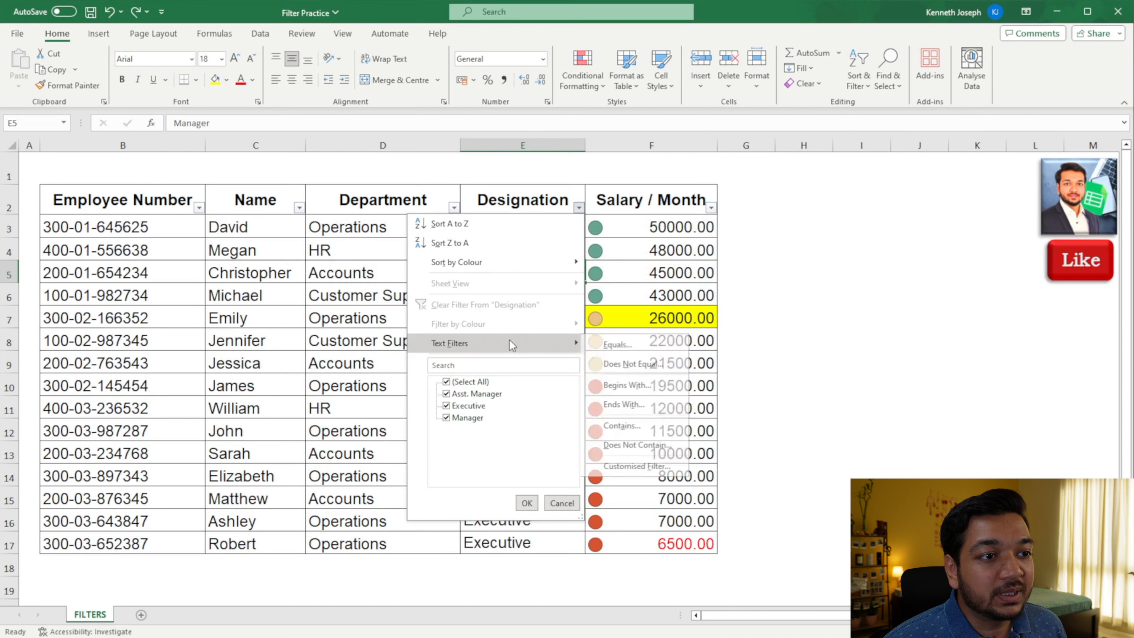
pyautogui.click(626, 358)
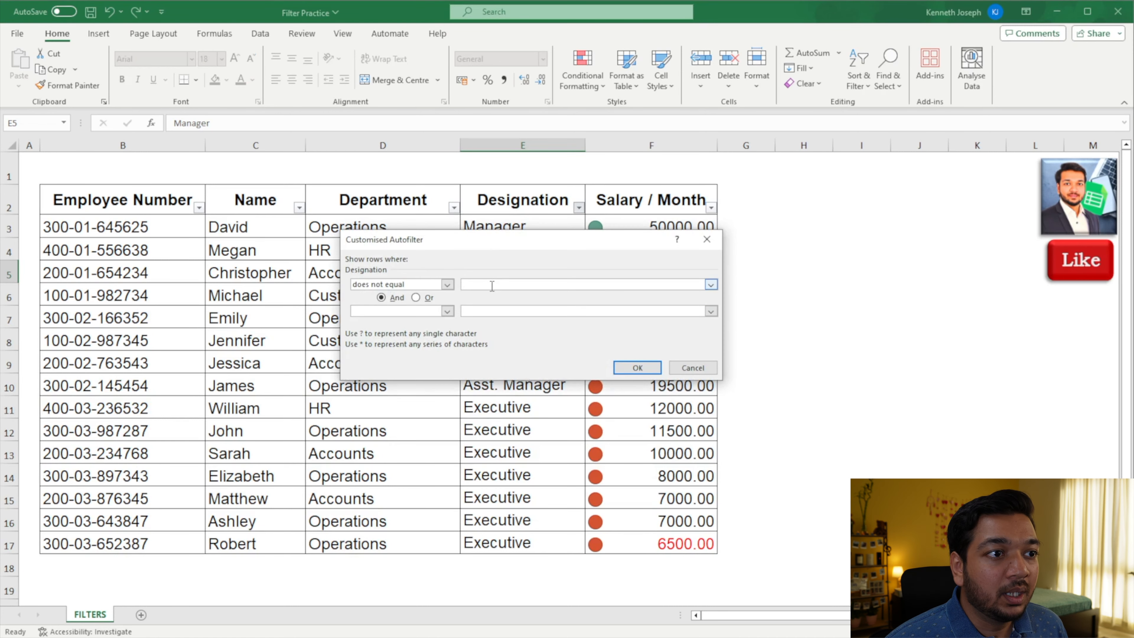
pyautogui.write('Manager')
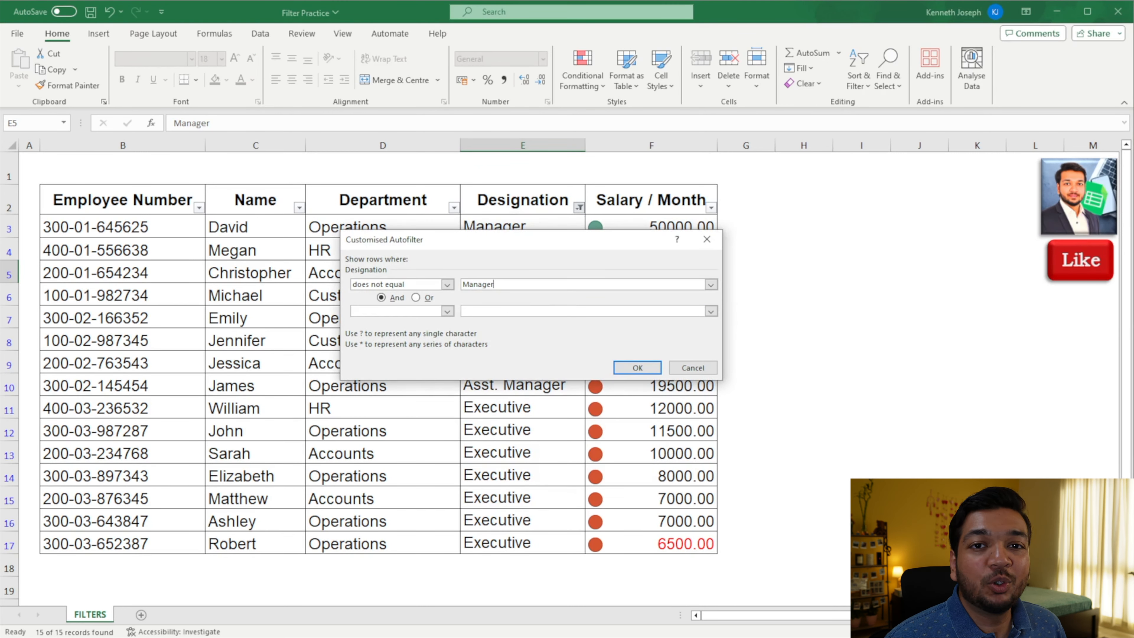
pyautogui.press('Return')
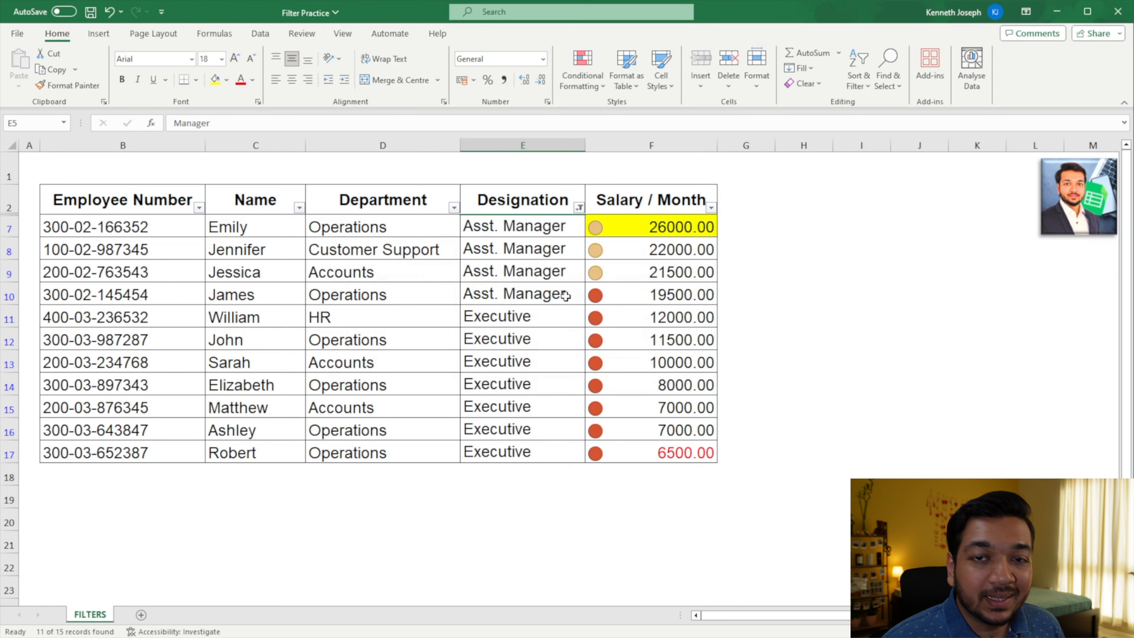
pyautogui.hotkey('ctrl', 'z')
# Step: Filter the Salary / Month column to values greater than 25000
pyautogui.click(711, 207)
pyautogui.moveTo(715, 343)
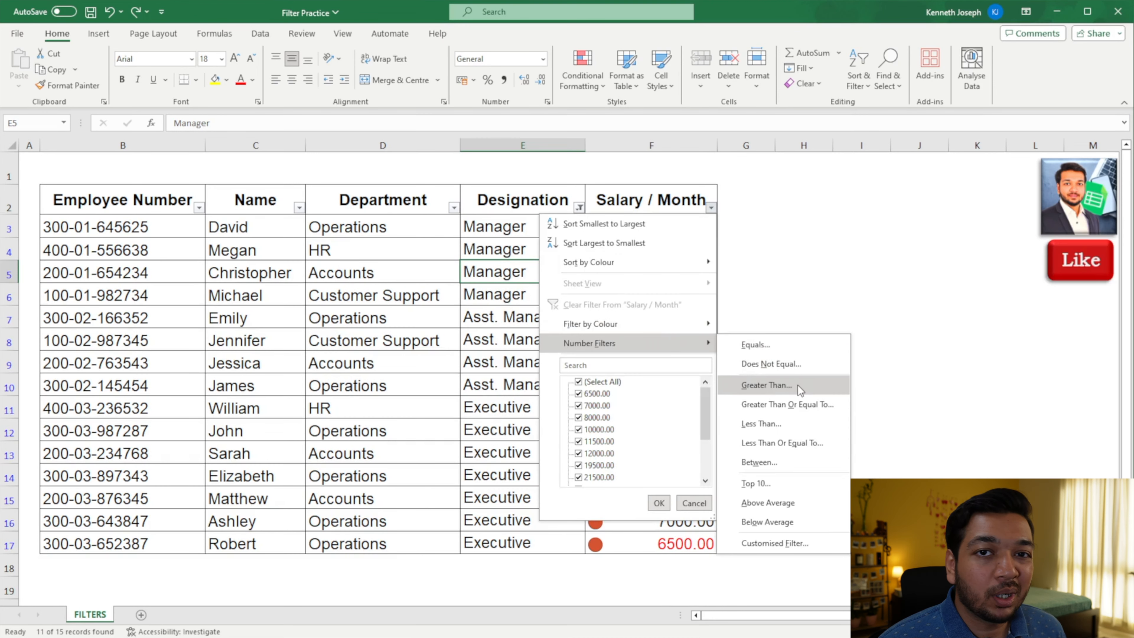
pyautogui.click(766, 385)
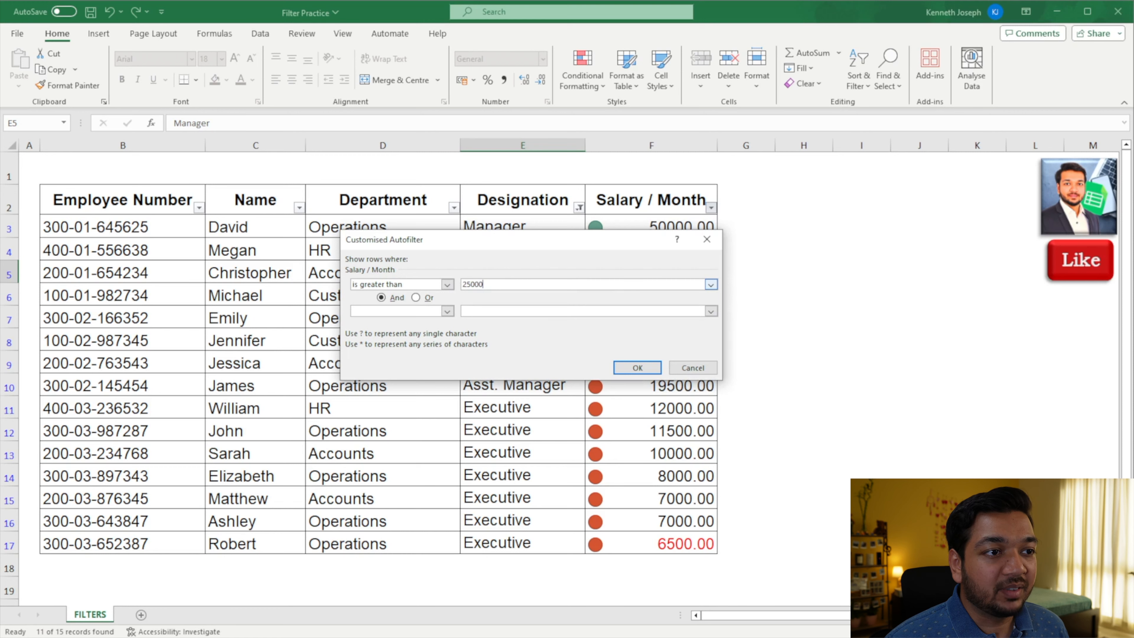
pyautogui.press('Return')
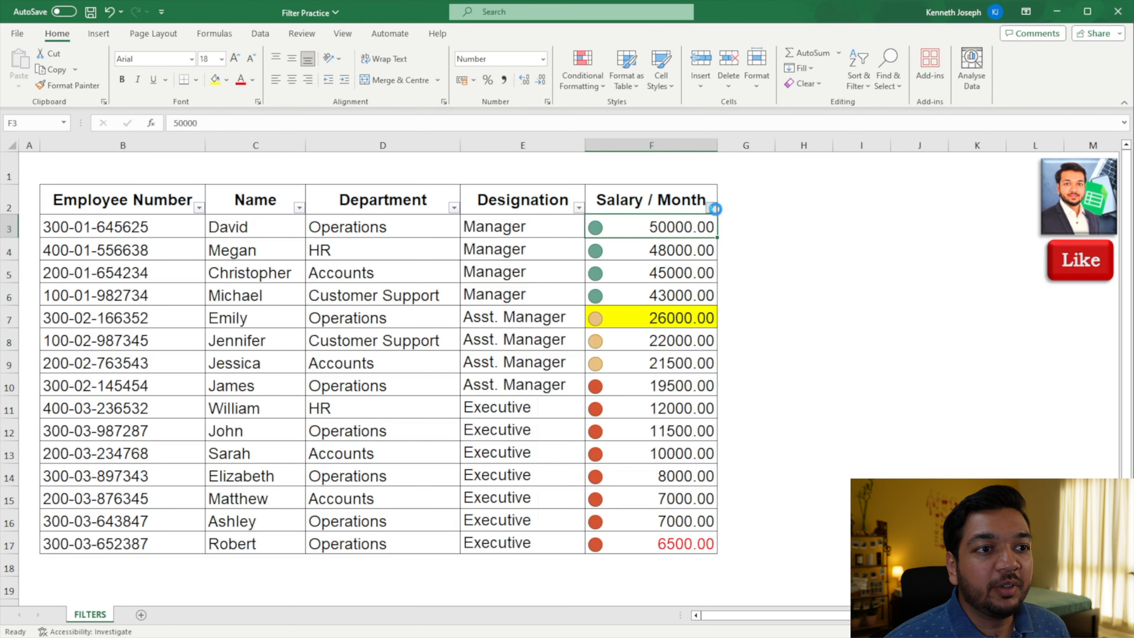
# Step: Filter the Salary / Month column to values greater than or equal to 22000
pyautogui.click(712, 208)
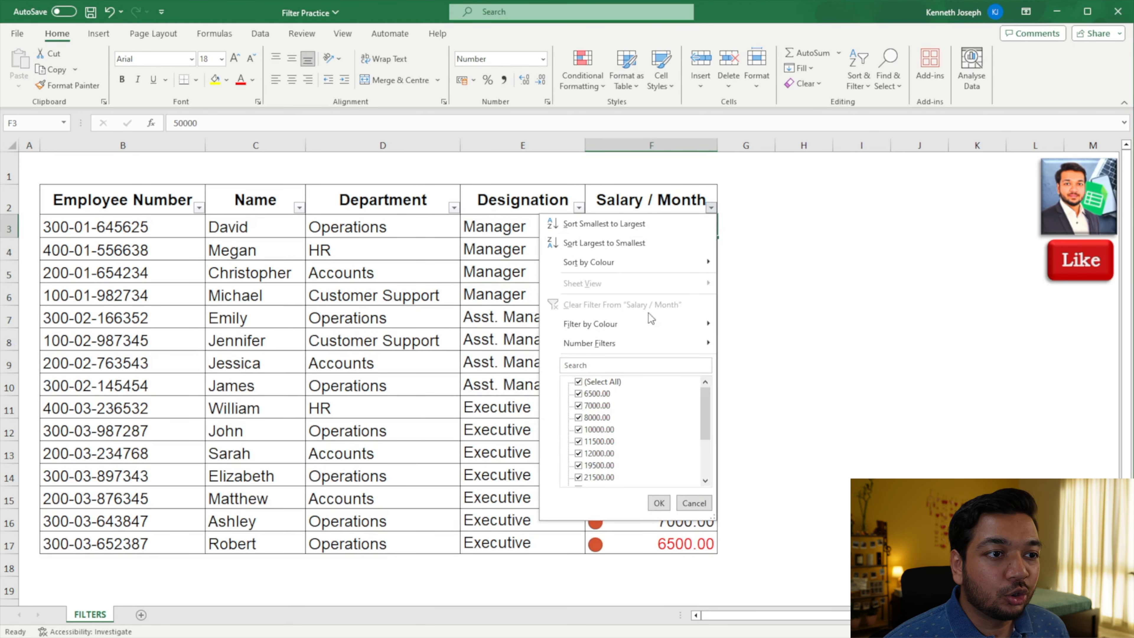
pyautogui.moveTo(649, 343)
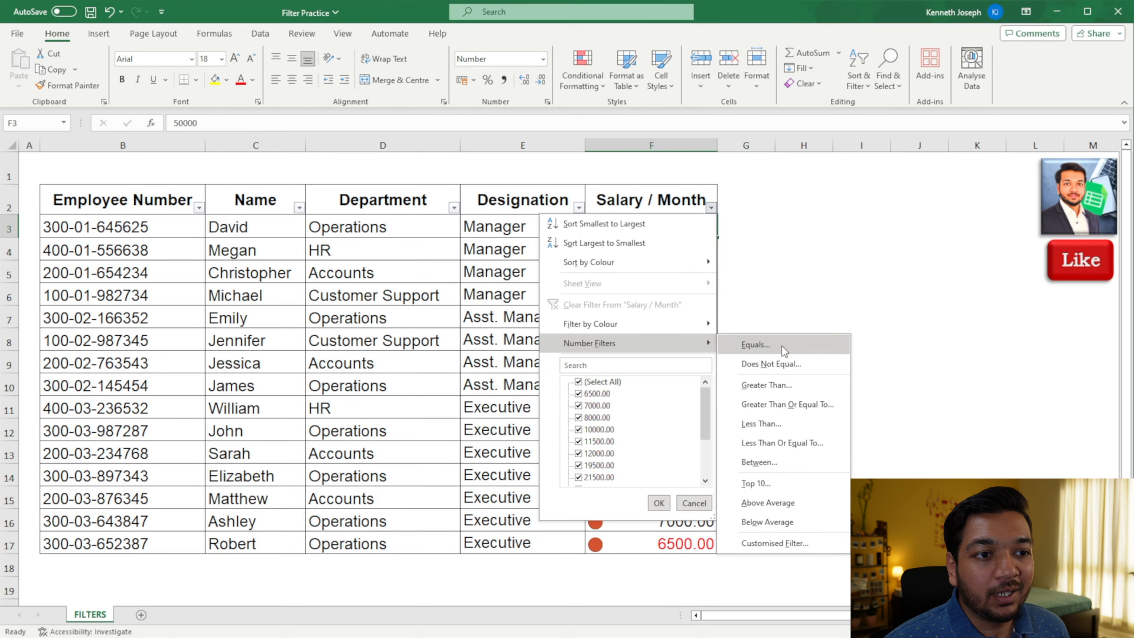
pyautogui.click(787, 405)
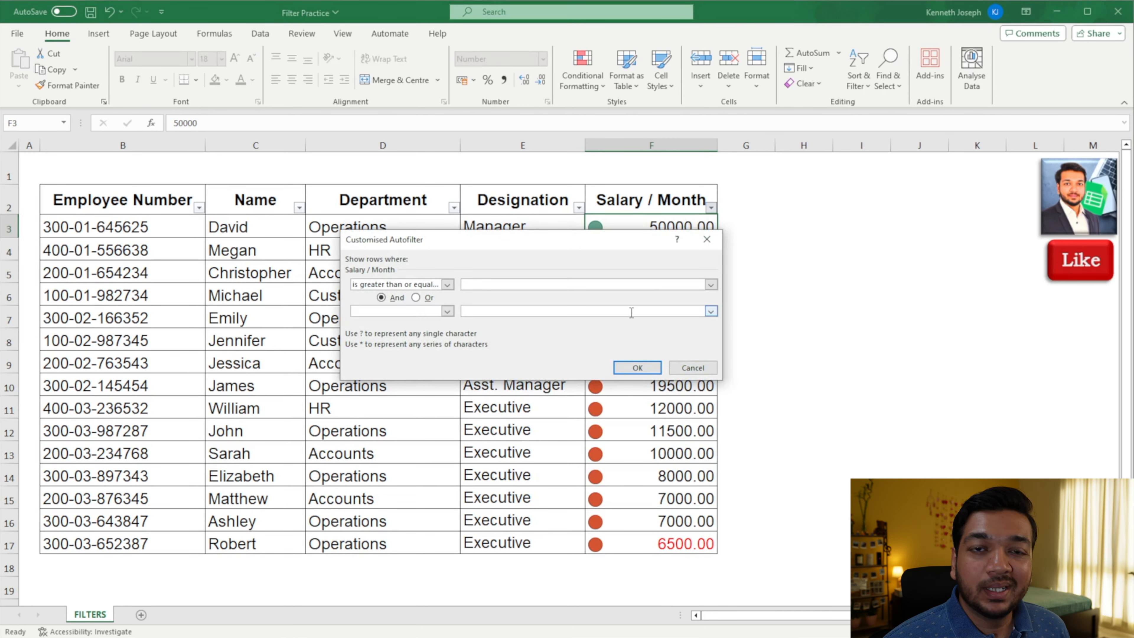
pyautogui.moveTo(589, 236); pyautogui.dragTo(422, 257)
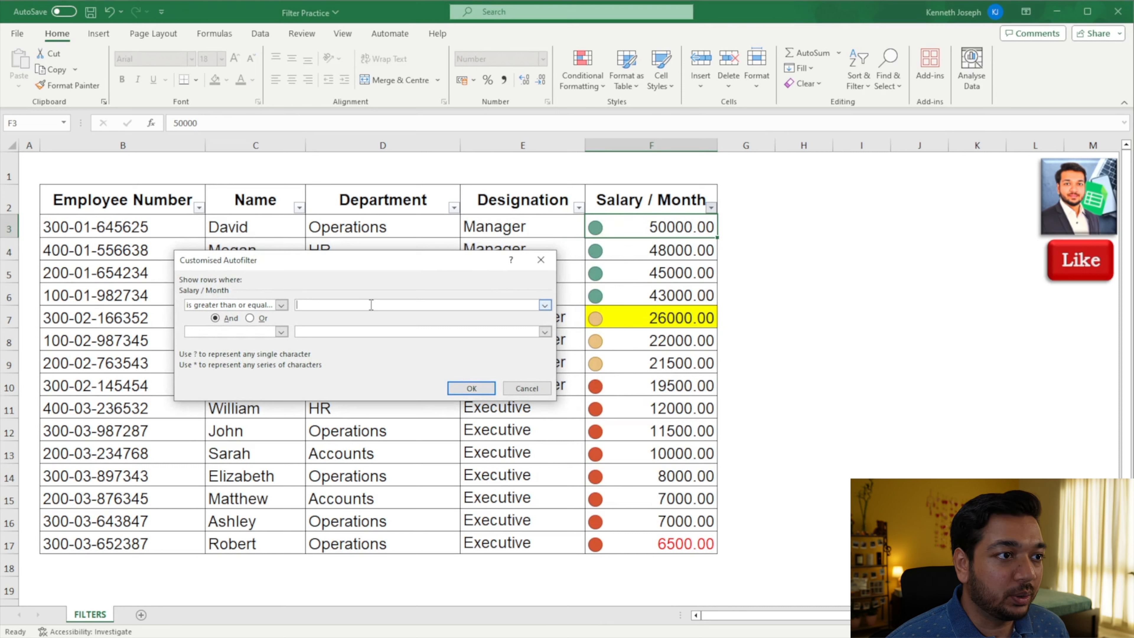
pyautogui.write('22000')
pyautogui.press('Return')
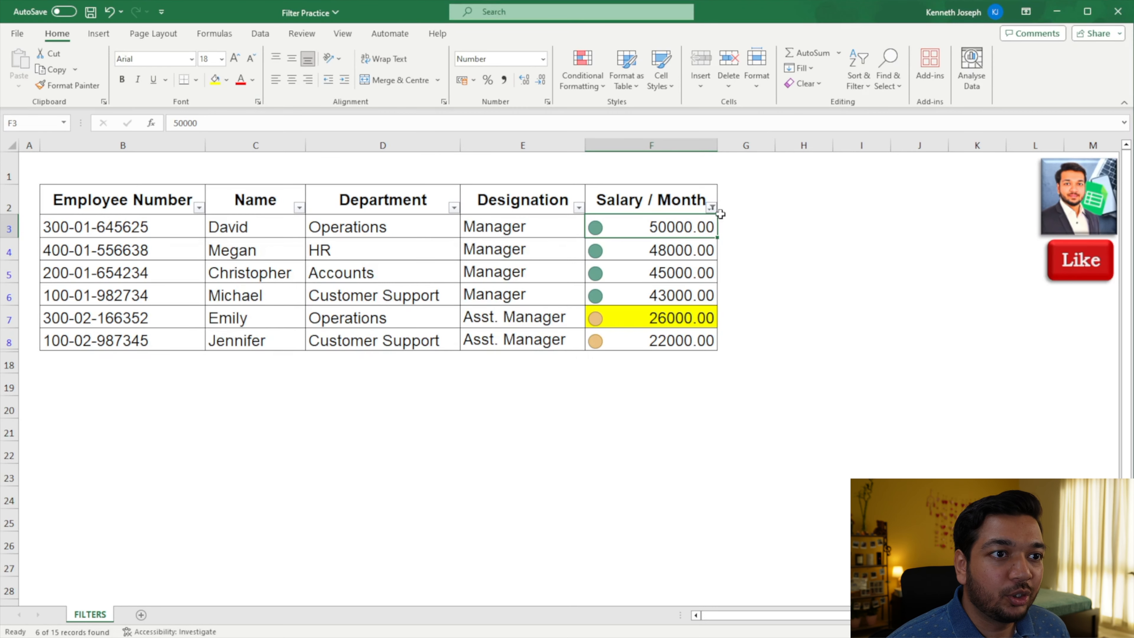
# Step: Switch the Salary / Month number filter to values less than 22000
pyautogui.click(712, 207)
pyautogui.moveTo(680, 348)
pyautogui.click(771, 423)
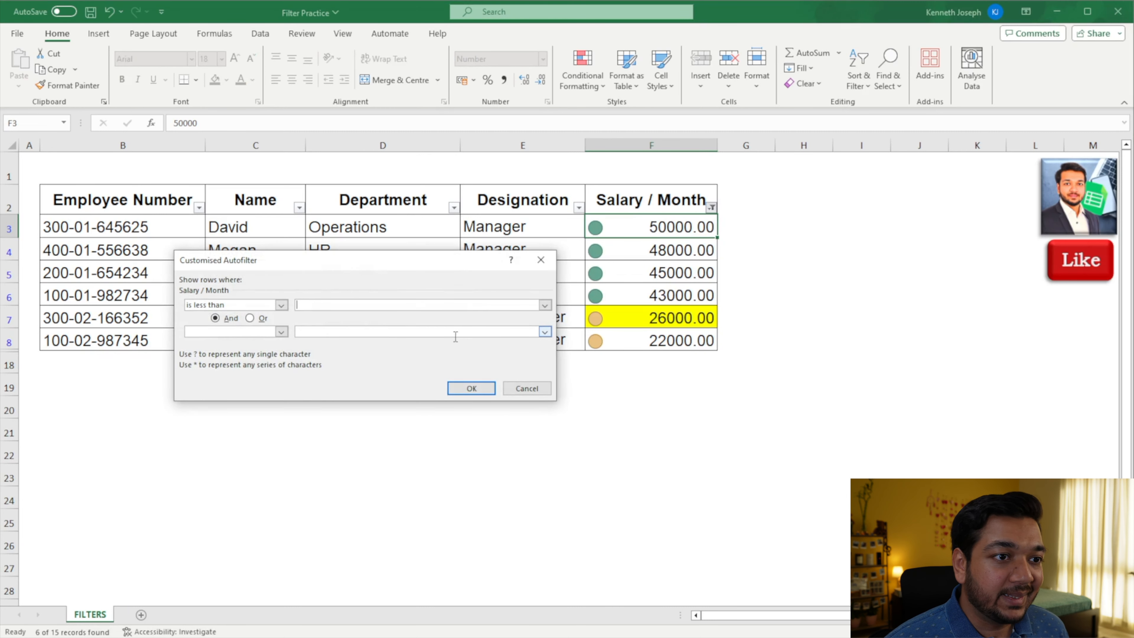
pyautogui.write('22')
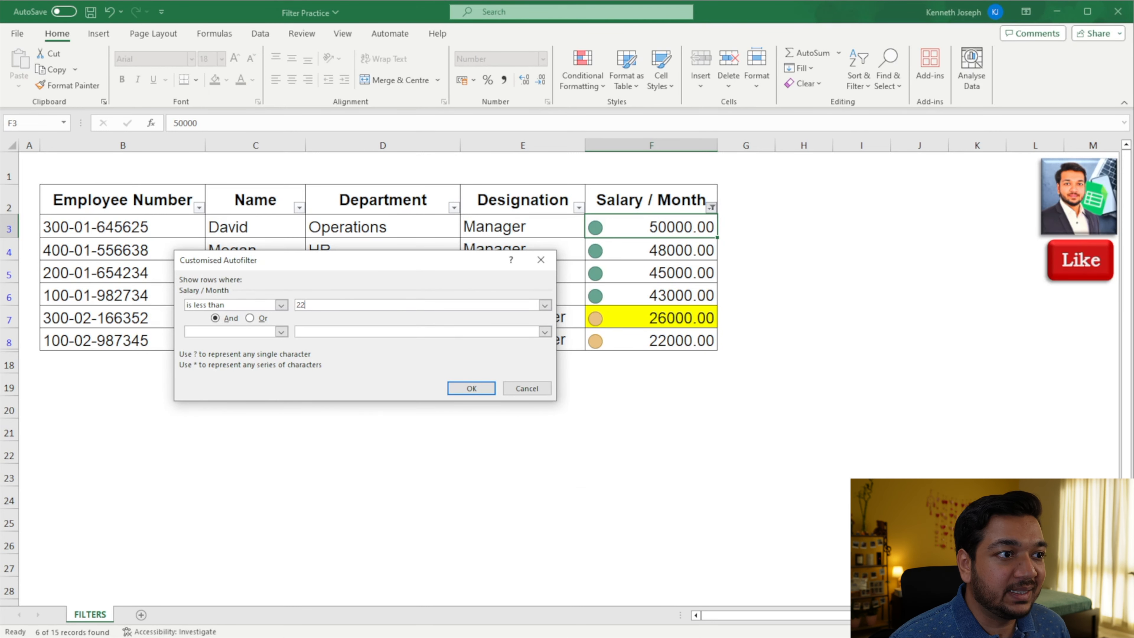
pyautogui.write('000')
pyautogui.press('Return')
pyautogui.click(703, 227)
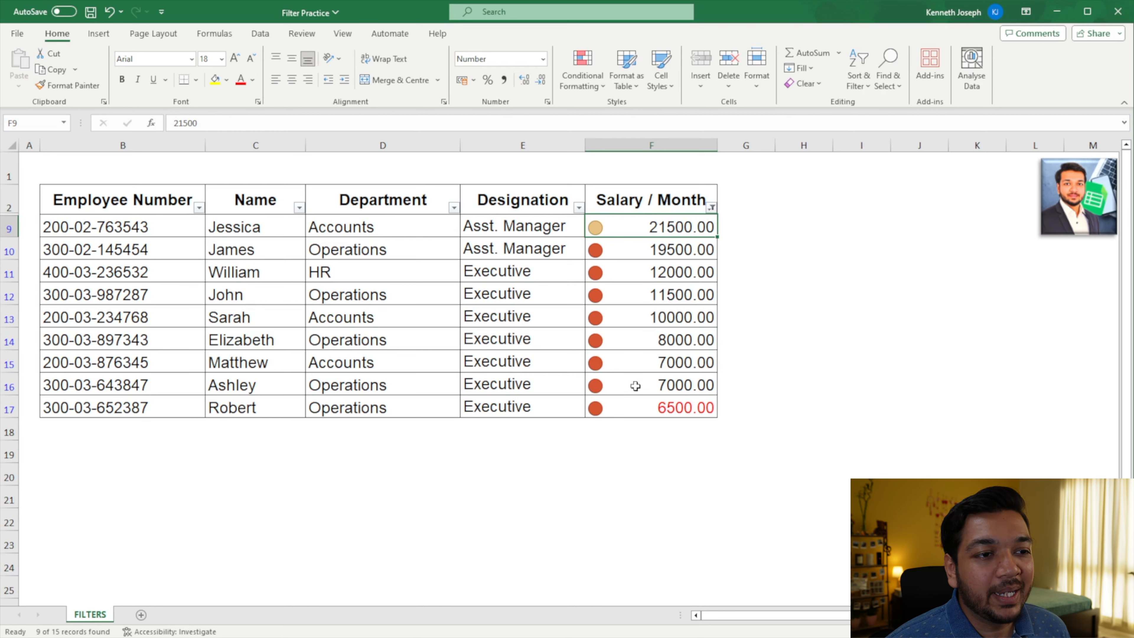
# Step: Switch the Salary / Month number filter to values less than or equal to 22000
pyautogui.click(712, 210)
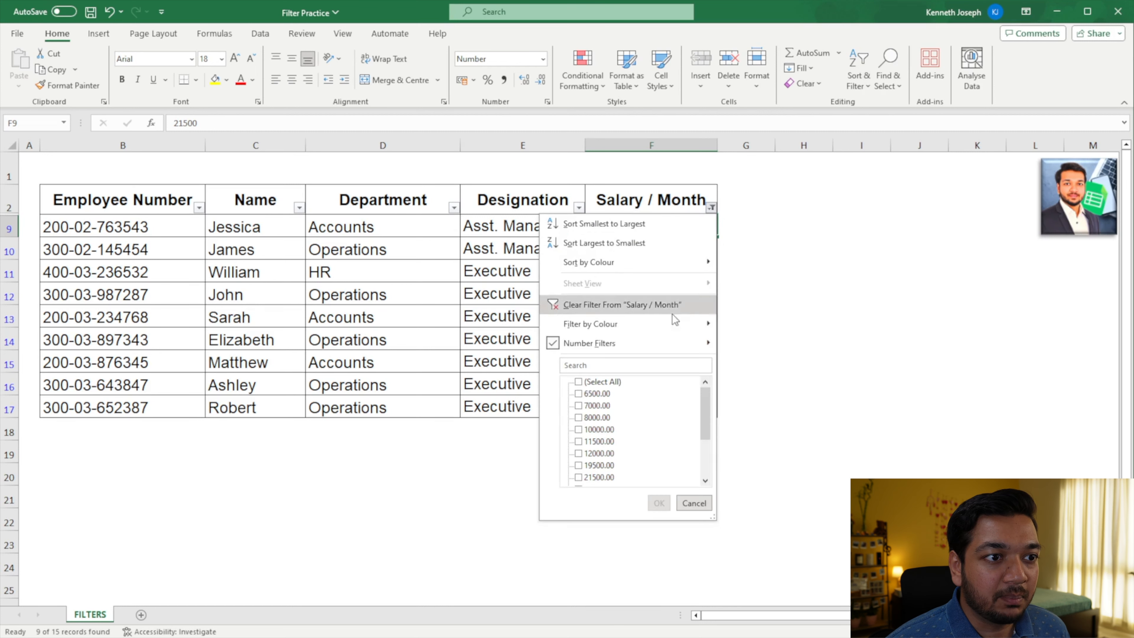
pyautogui.moveTo(665, 341)
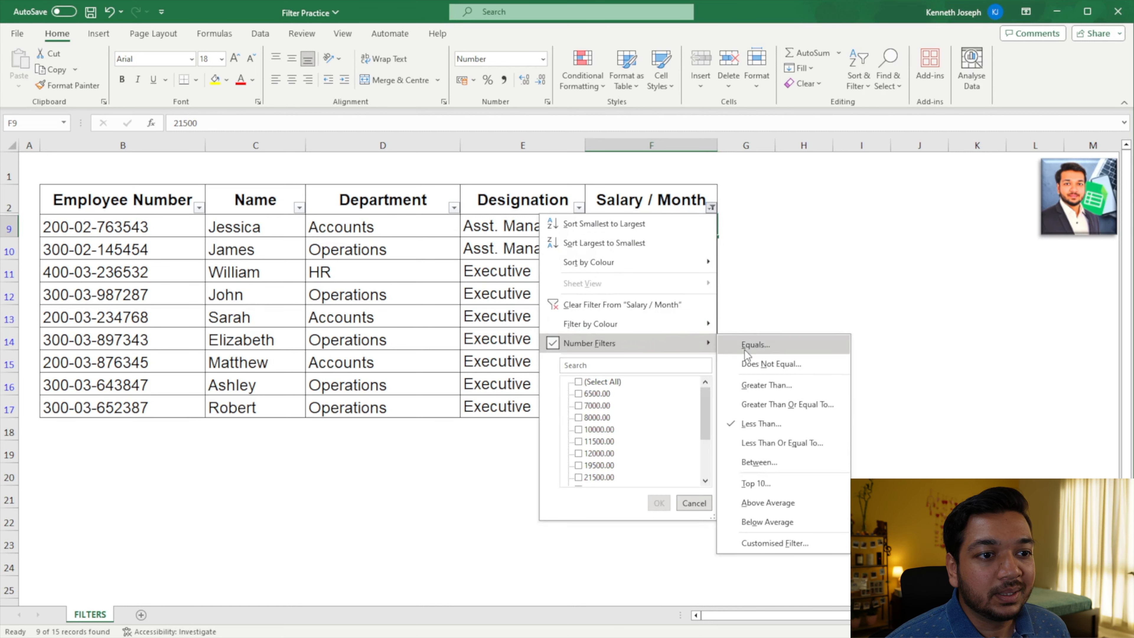
pyautogui.click(759, 443)
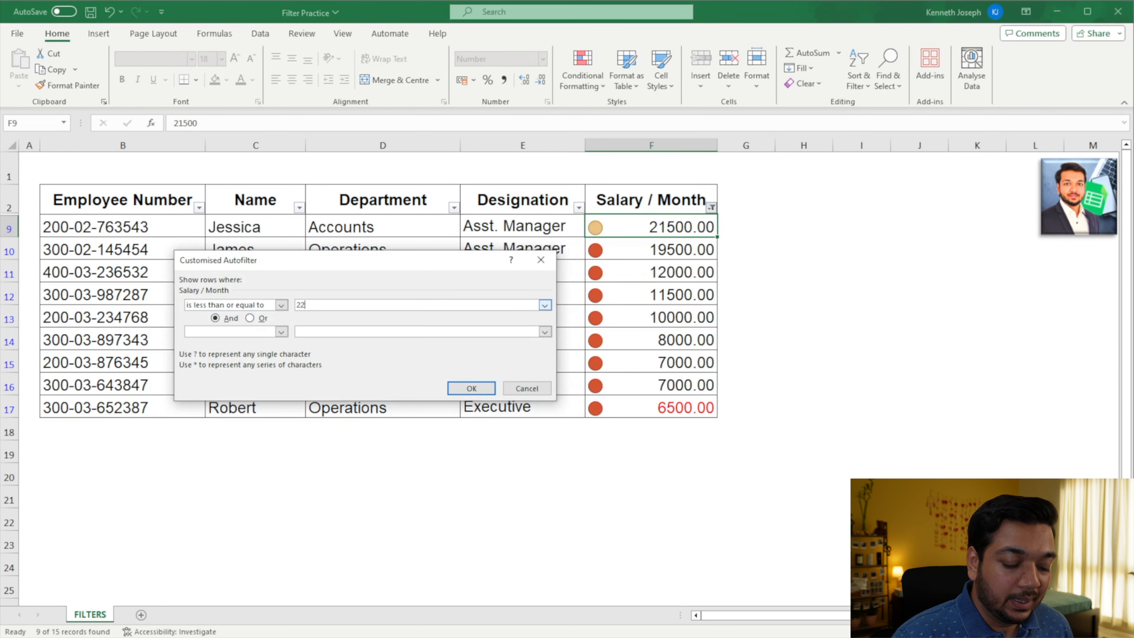
pyautogui.press('Return')
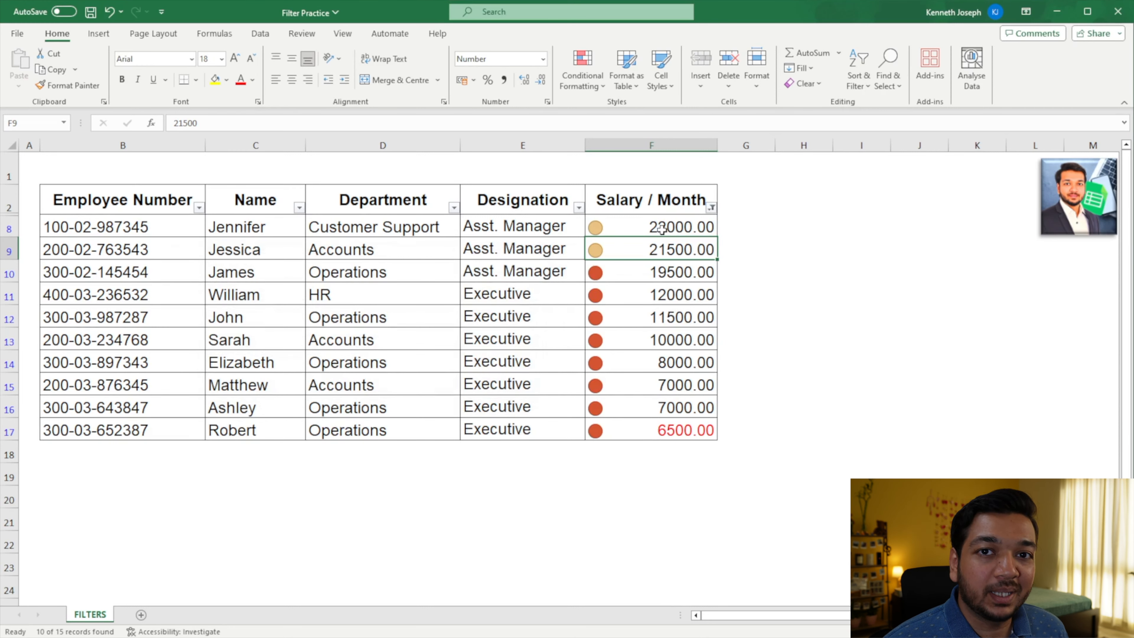
pyautogui.click(711, 207)
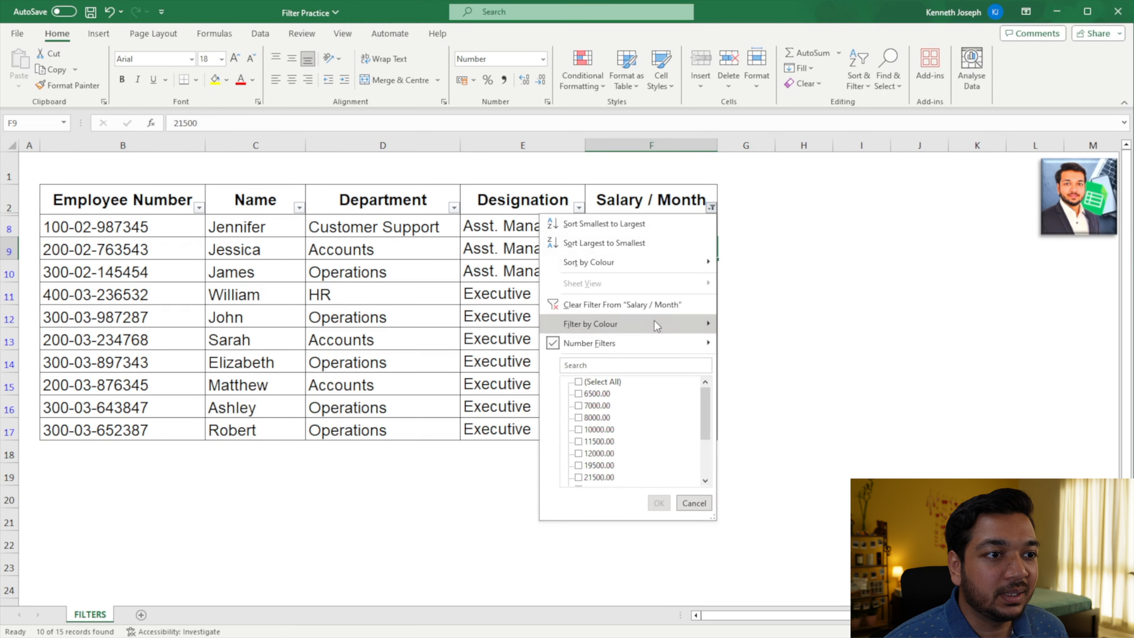
pyautogui.moveTo(656, 343)
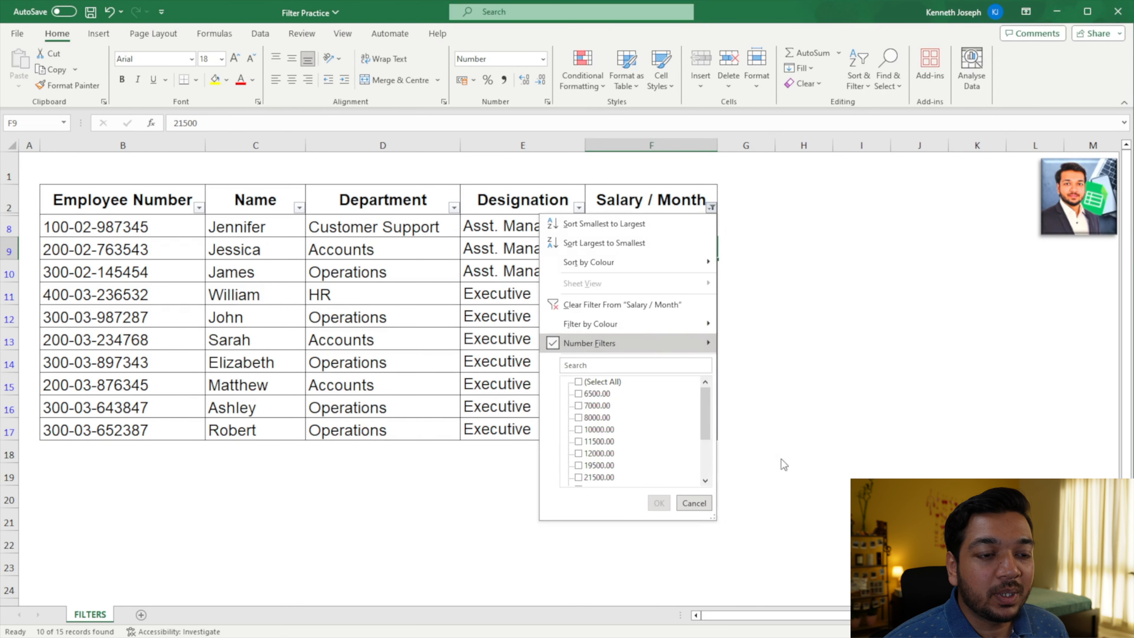
pyautogui.click(783, 464)
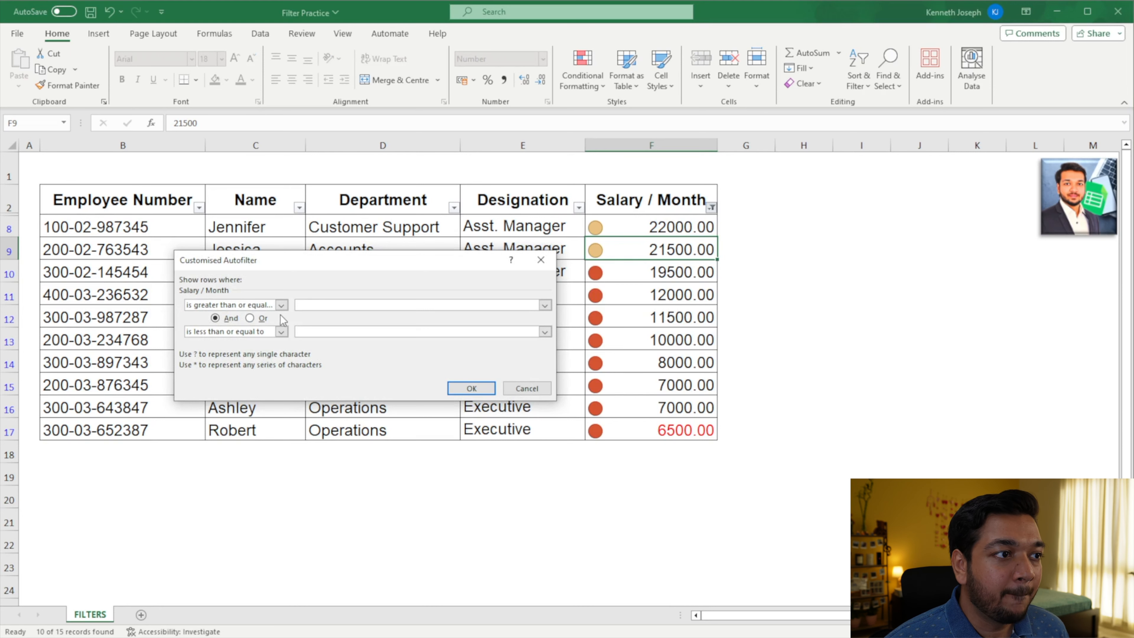
pyautogui.press('Escape')
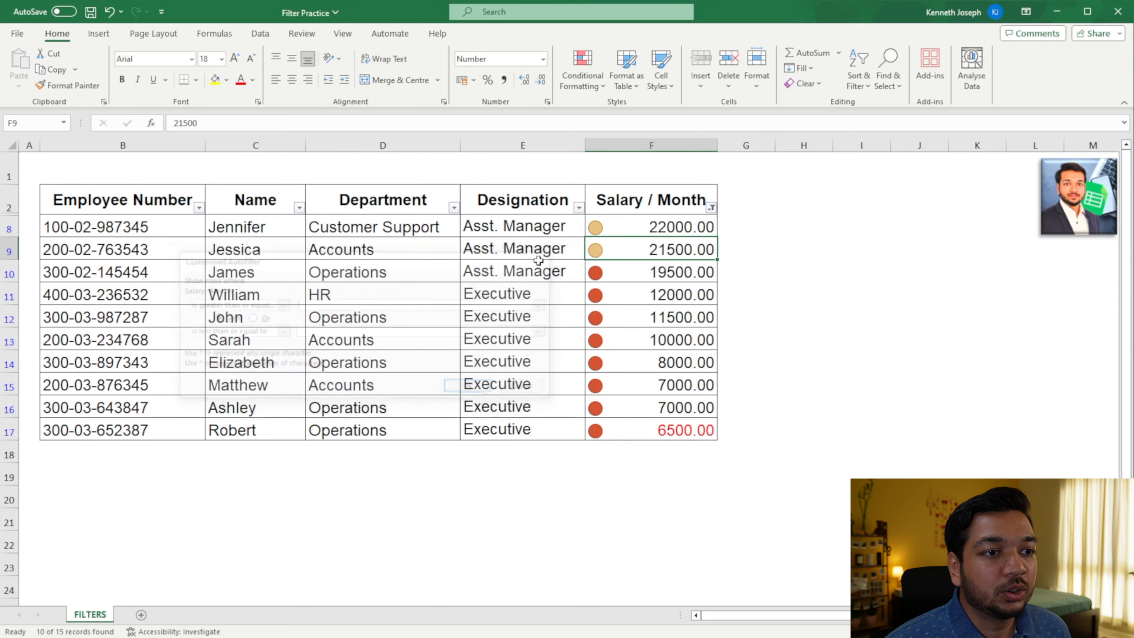
pyautogui.click(701, 336)
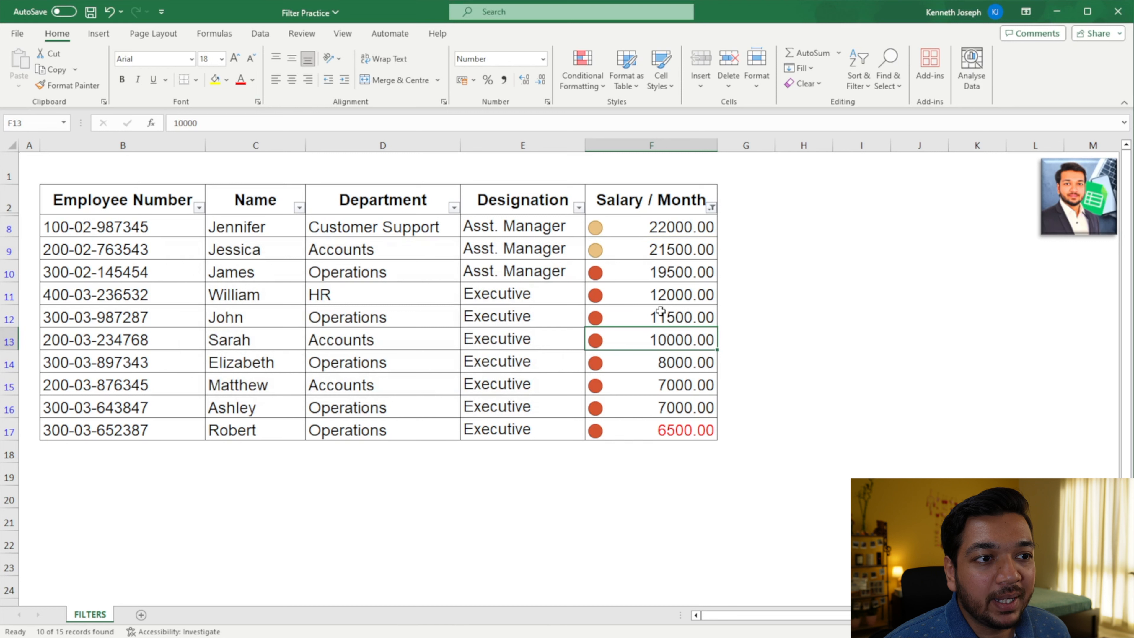
# Step: Switch the Salary / Month number filter to values between 10000 and 20000
pyautogui.click(678, 267)
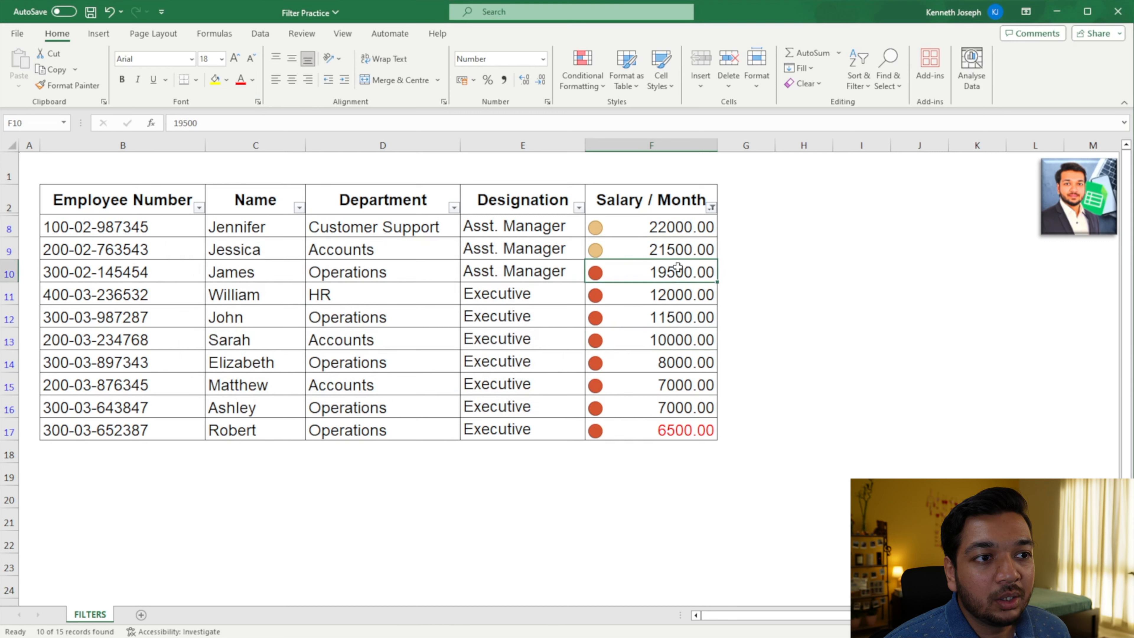
pyautogui.moveTo(679, 272); pyautogui.dragTo(677, 331)
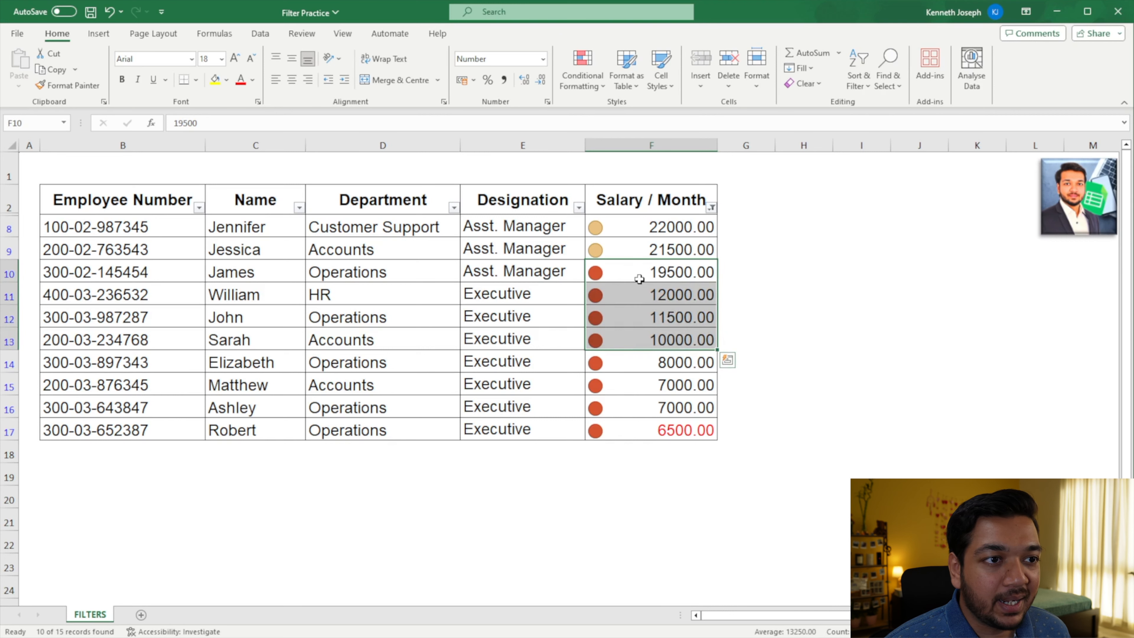
pyautogui.click(711, 207)
pyautogui.moveTo(664, 348)
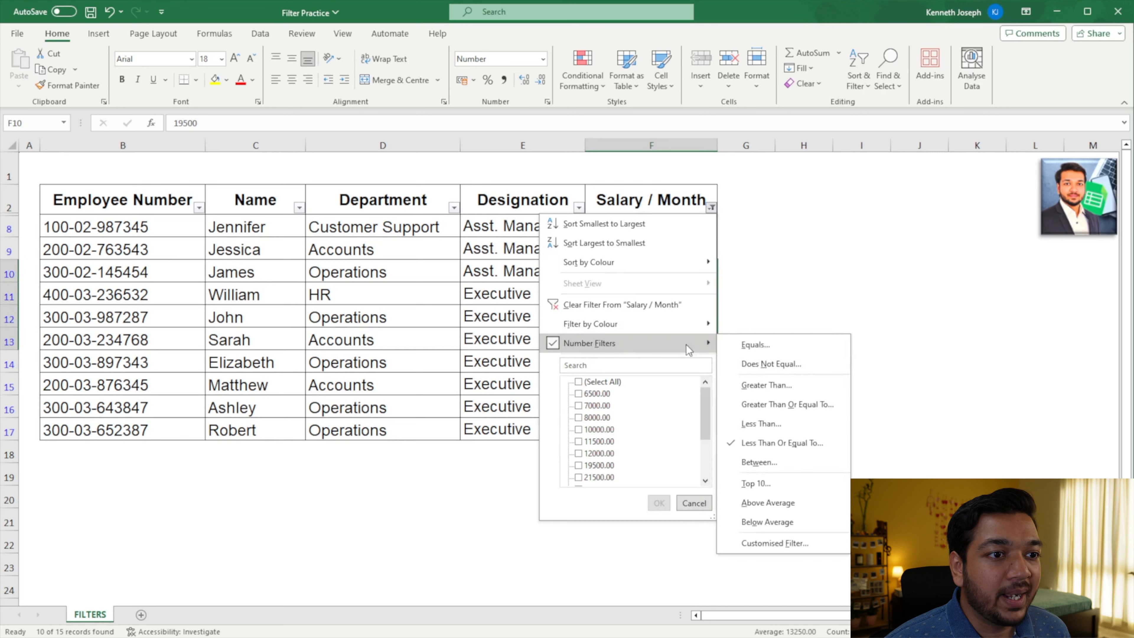
pyautogui.click(764, 460)
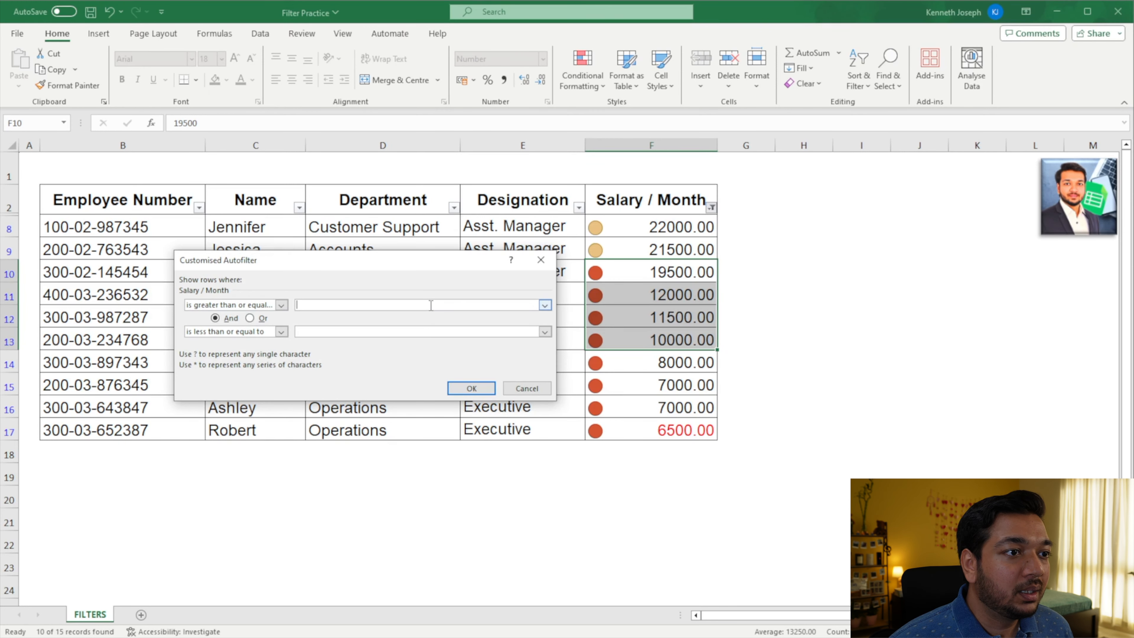
pyautogui.click(431, 305)
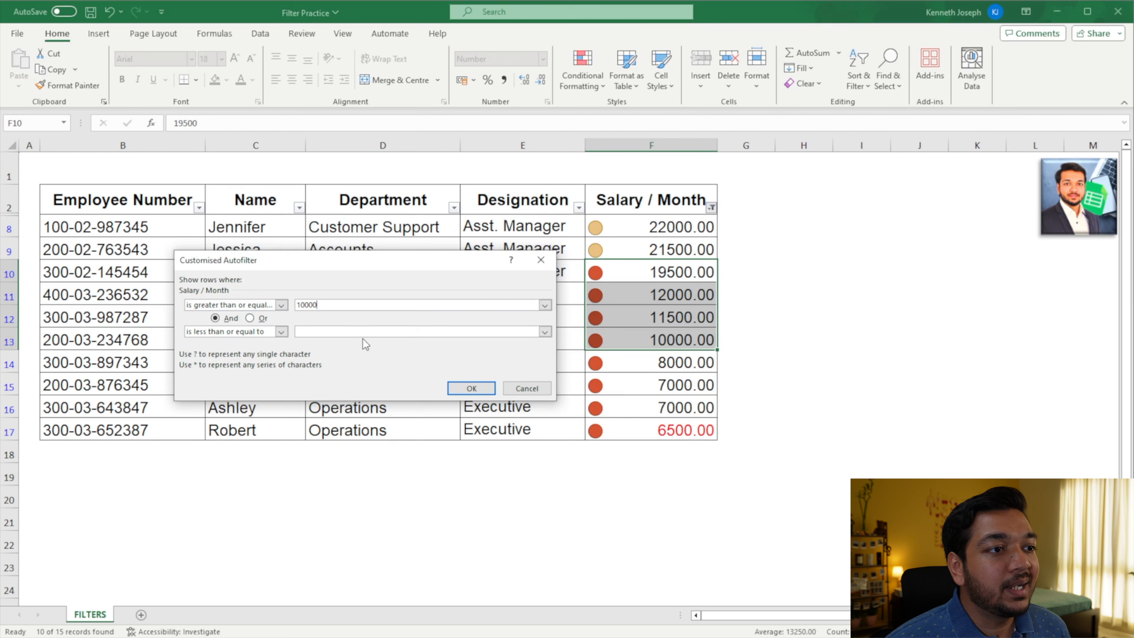
pyautogui.click(368, 331)
pyautogui.write('20000')
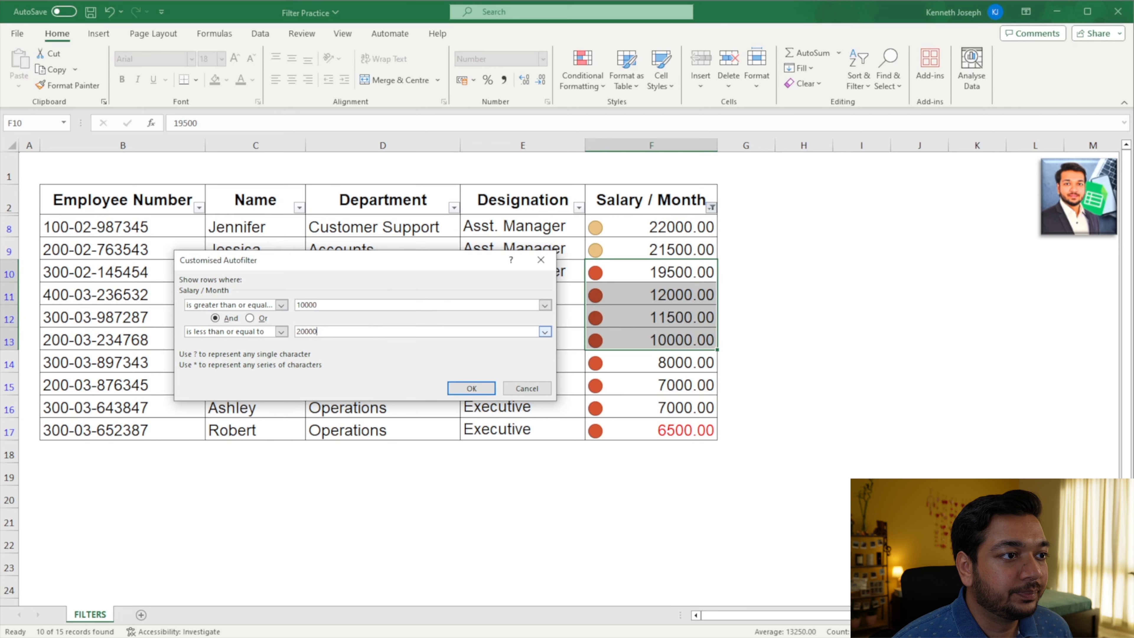
pyautogui.click(471, 388)
pyautogui.click(588, 356)
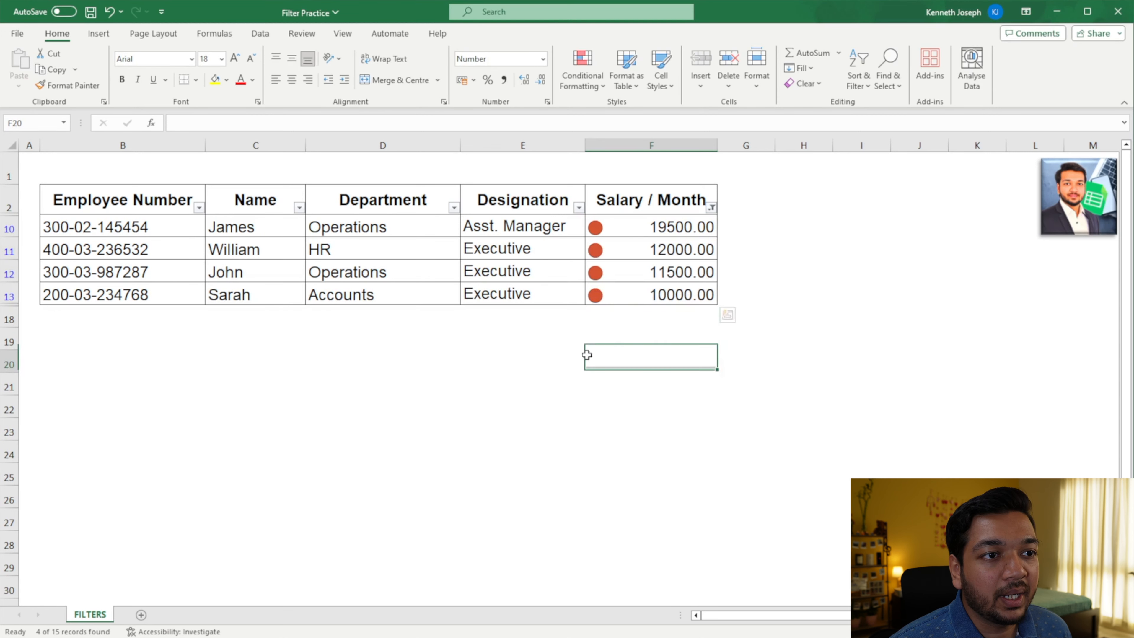
pyautogui.moveTo(655, 235); pyautogui.dragTo(726, 313)
pyautogui.click(742, 289)
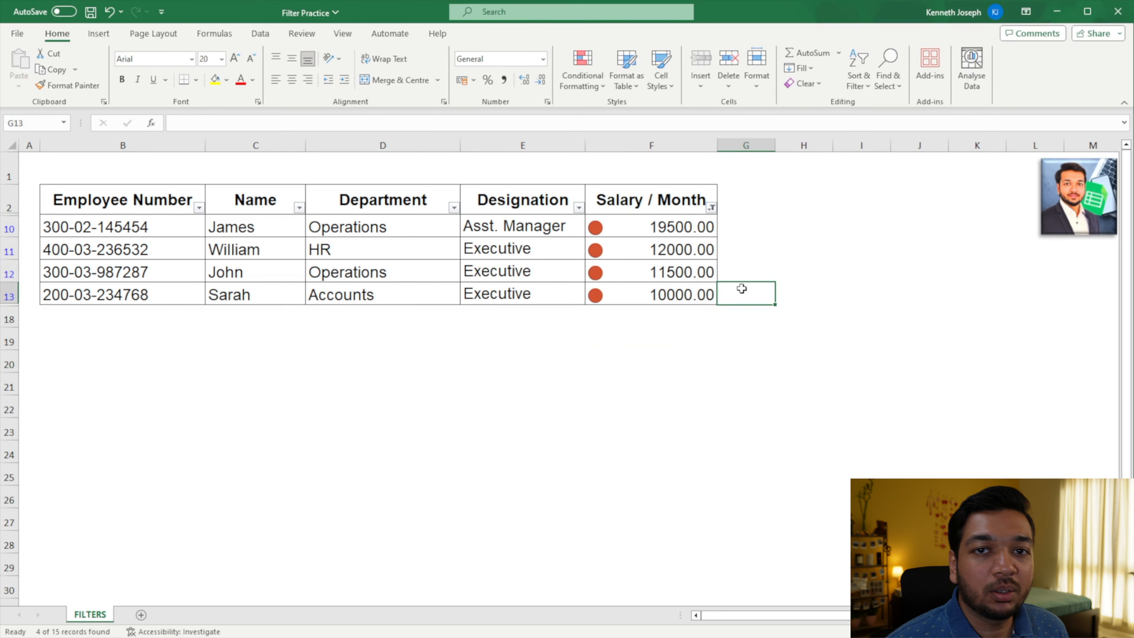
# Step: Switch the Salary / Month number filter to the top 5 items
pyautogui.click(711, 207)
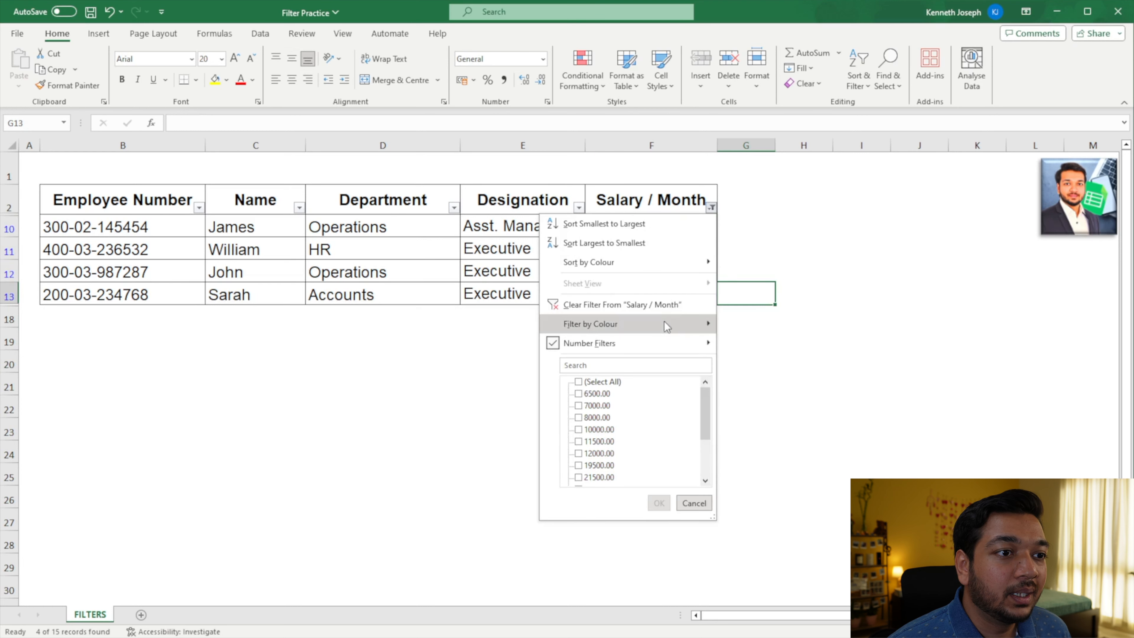
pyautogui.moveTo(665, 343)
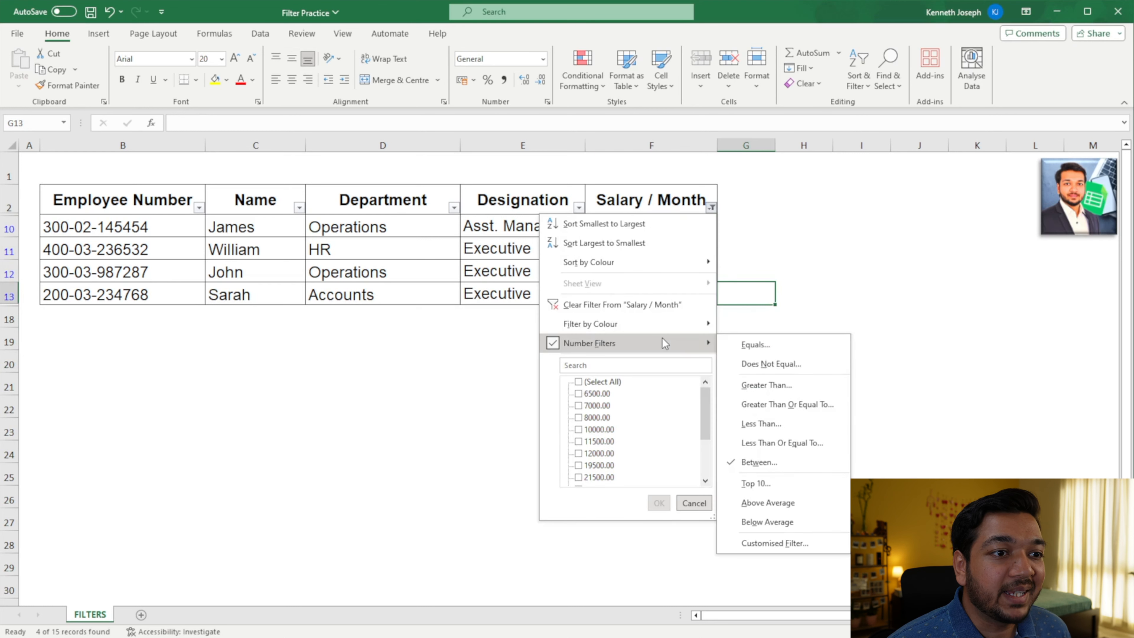
pyautogui.click(771, 488)
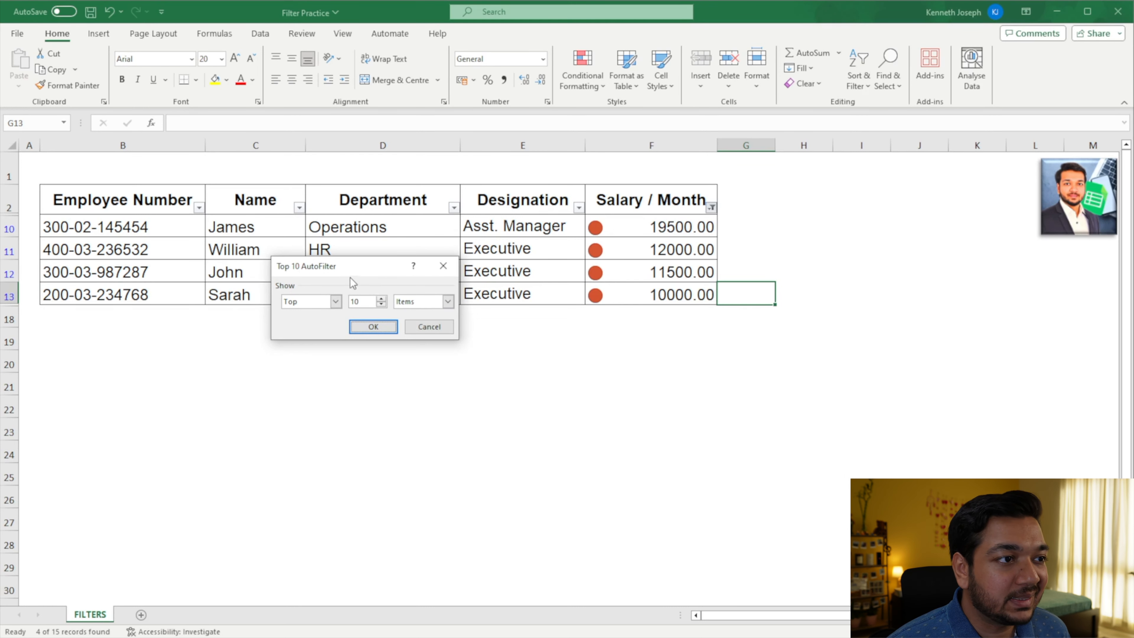
pyautogui.click(336, 302)
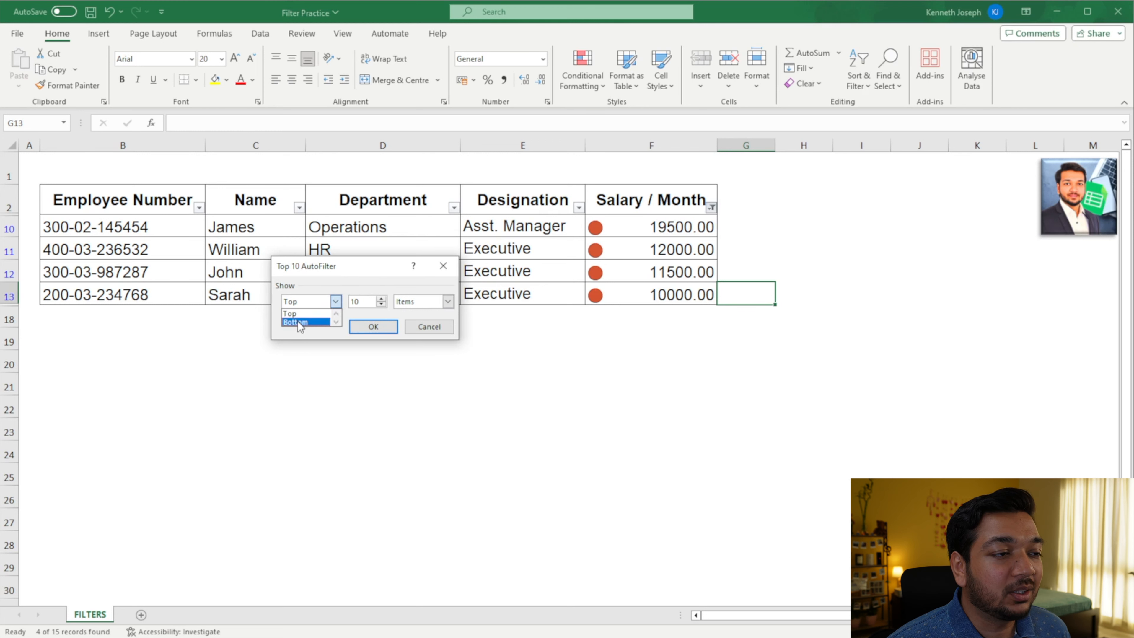
pyautogui.click(352, 279)
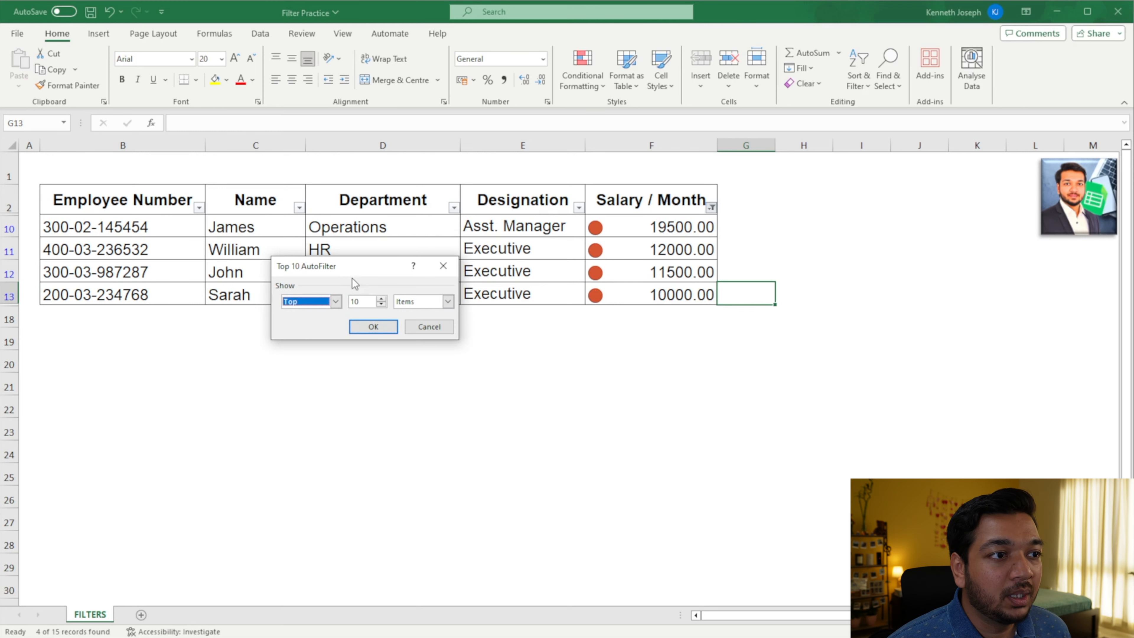
pyautogui.click(381, 304)
pyautogui.click(448, 301)
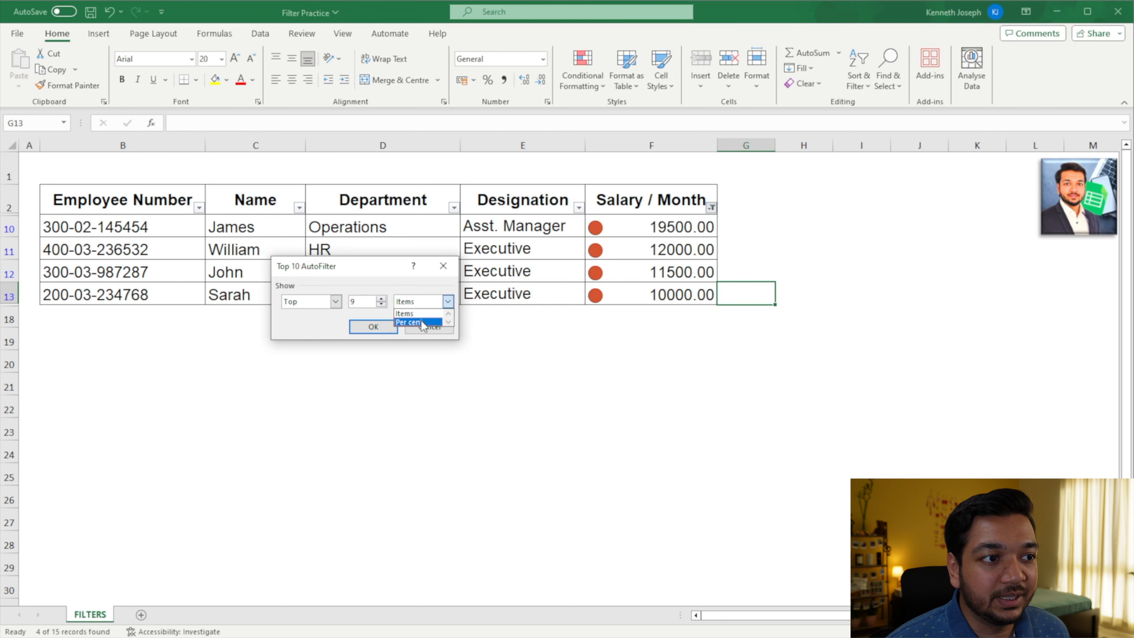
pyautogui.click(332, 305)
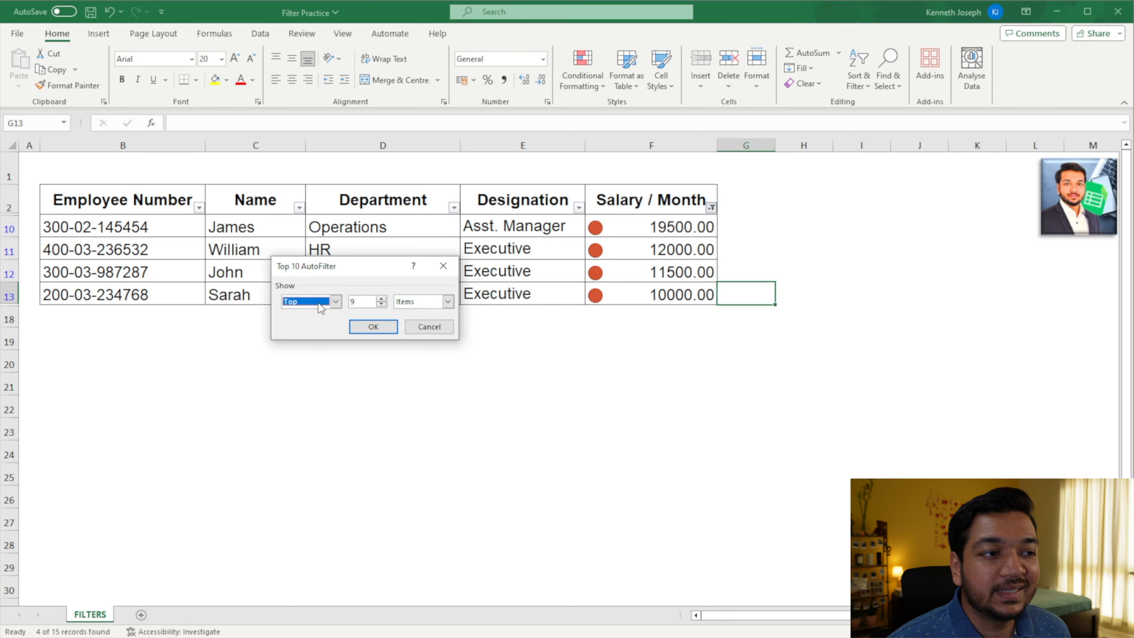
pyautogui.doubleClick(382, 304)
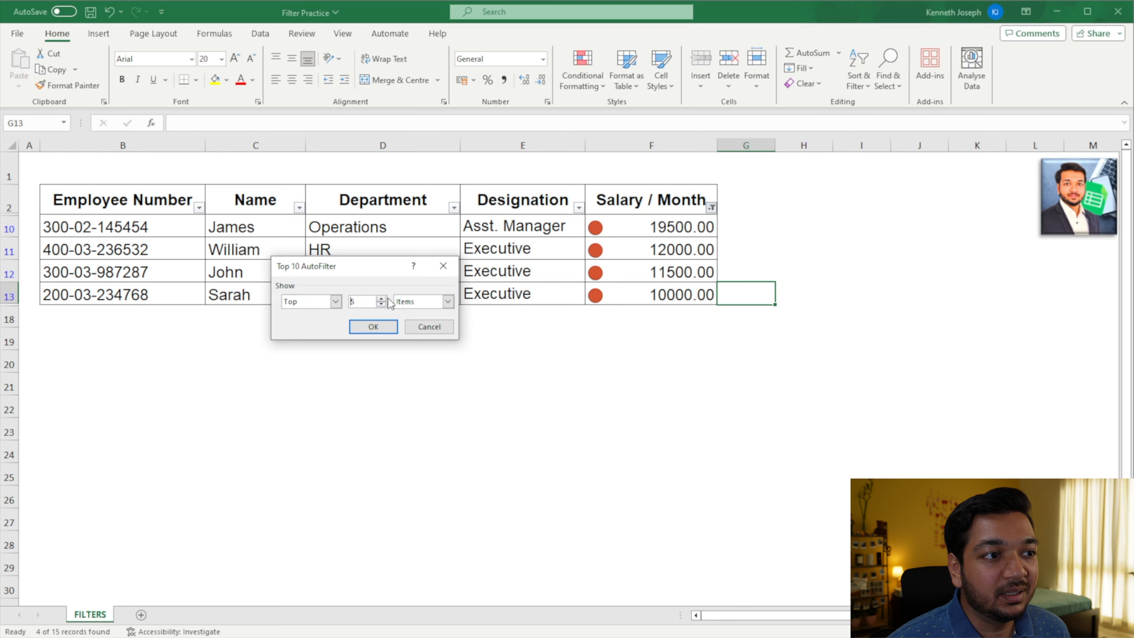
pyautogui.click(374, 327)
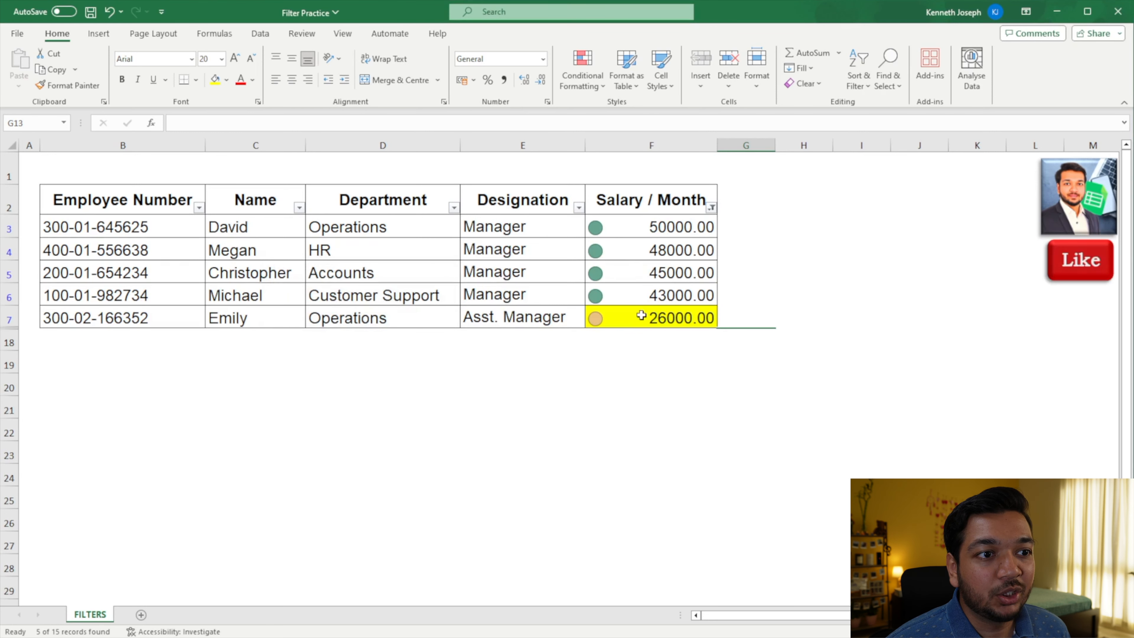
pyautogui.click(647, 232)
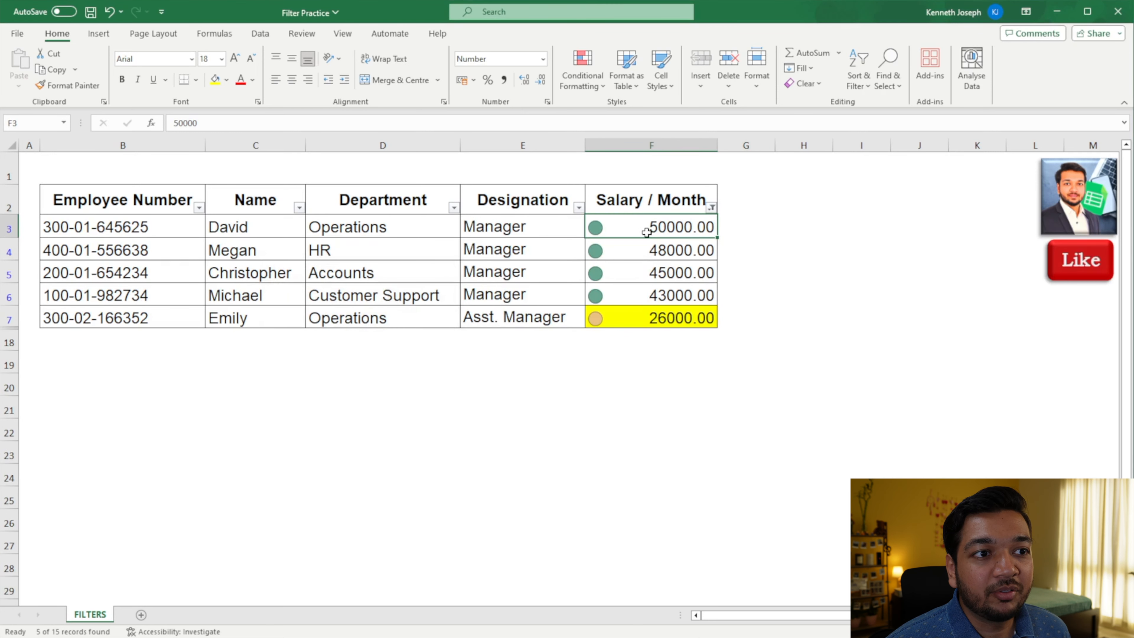
pyautogui.click(645, 313)
# Step: Clear the filter from the employee table and select the five highest values in Salary / Month
pyautogui.hotkey('alt', 'a')
pyautogui.press('c')
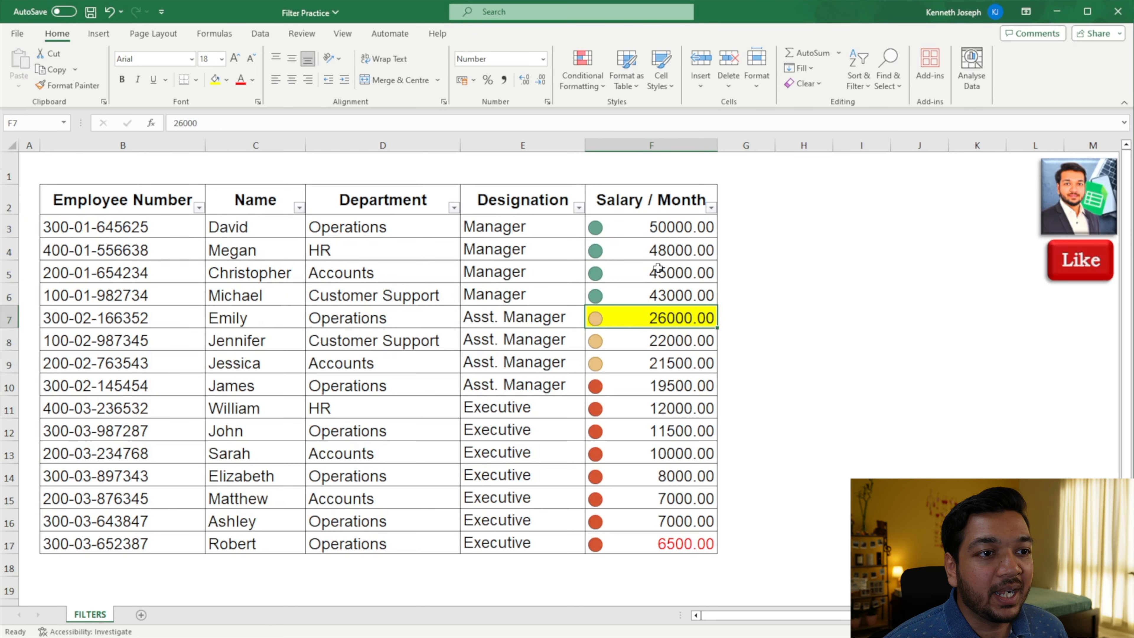
pyautogui.click(657, 271)
pyautogui.moveTo(680, 229); pyautogui.dragTo(681, 318)
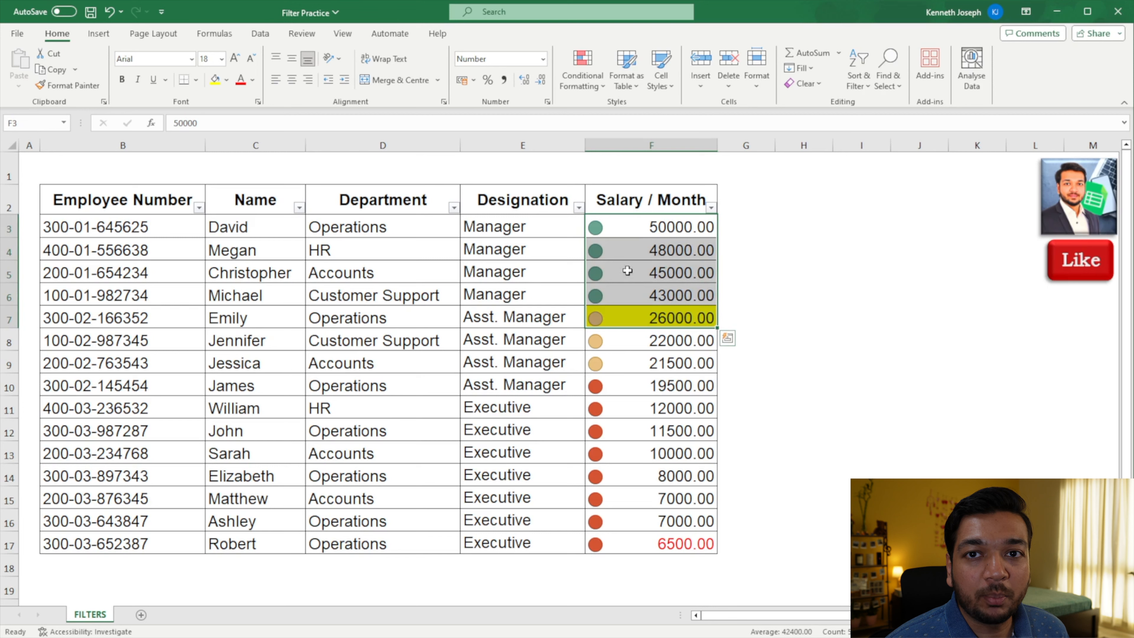
pyautogui.click(635, 264)
pyautogui.hotkey('alt', 'Down')
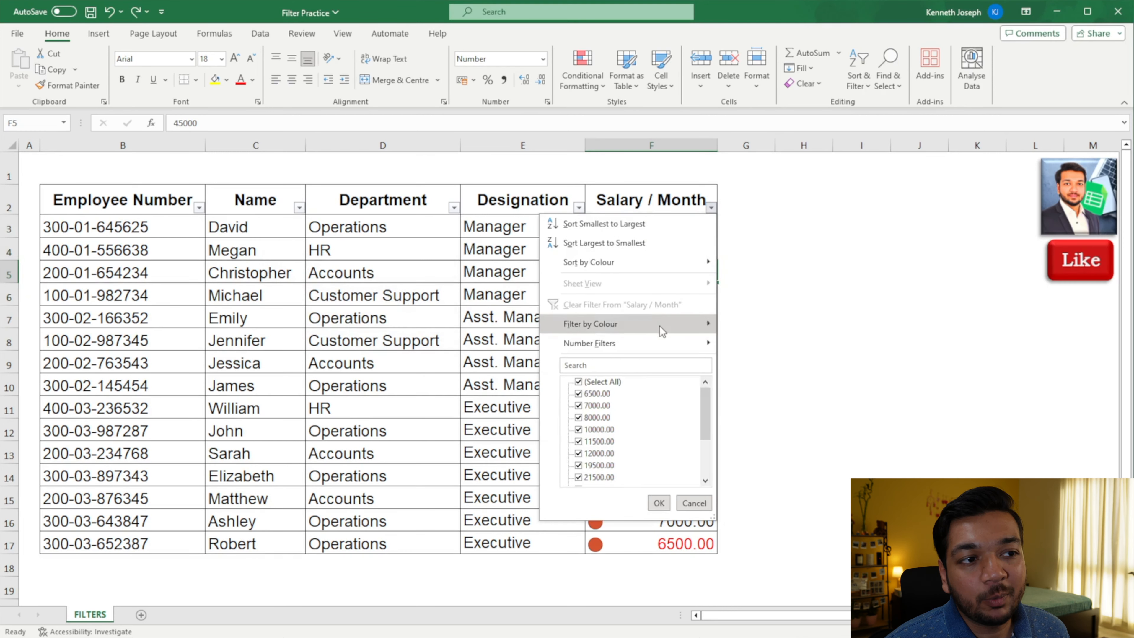
pyautogui.moveTo(657, 338)
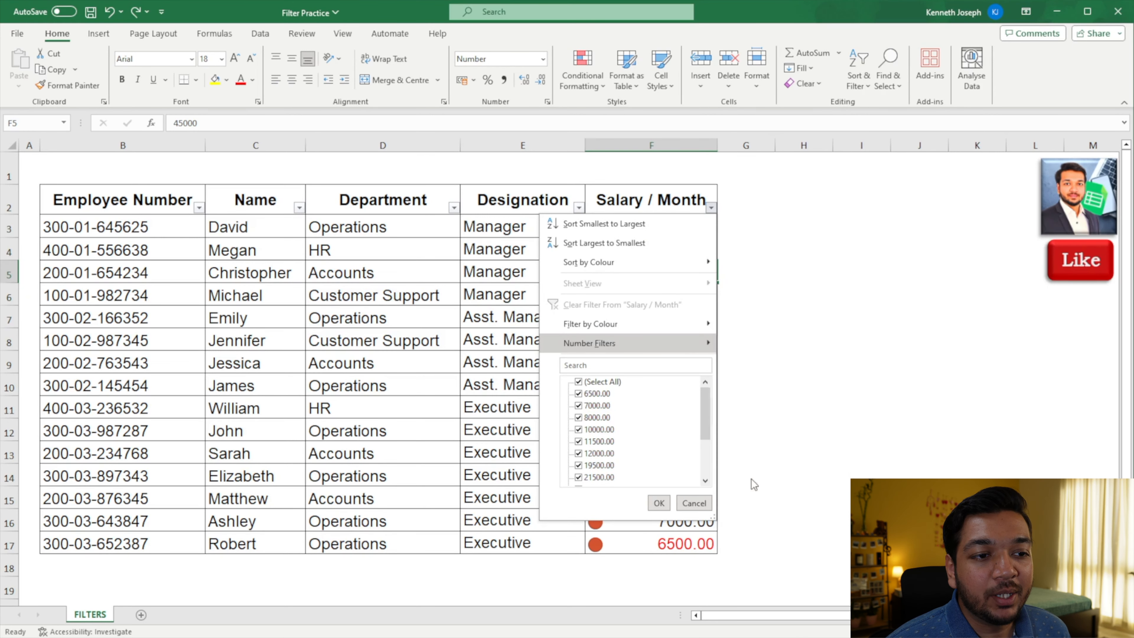
pyautogui.click(756, 483)
pyautogui.click(444, 305)
pyautogui.click(436, 322)
pyautogui.click(449, 325)
# Step: Filter the Salary / Month column to above-average values
pyautogui.click(710, 207)
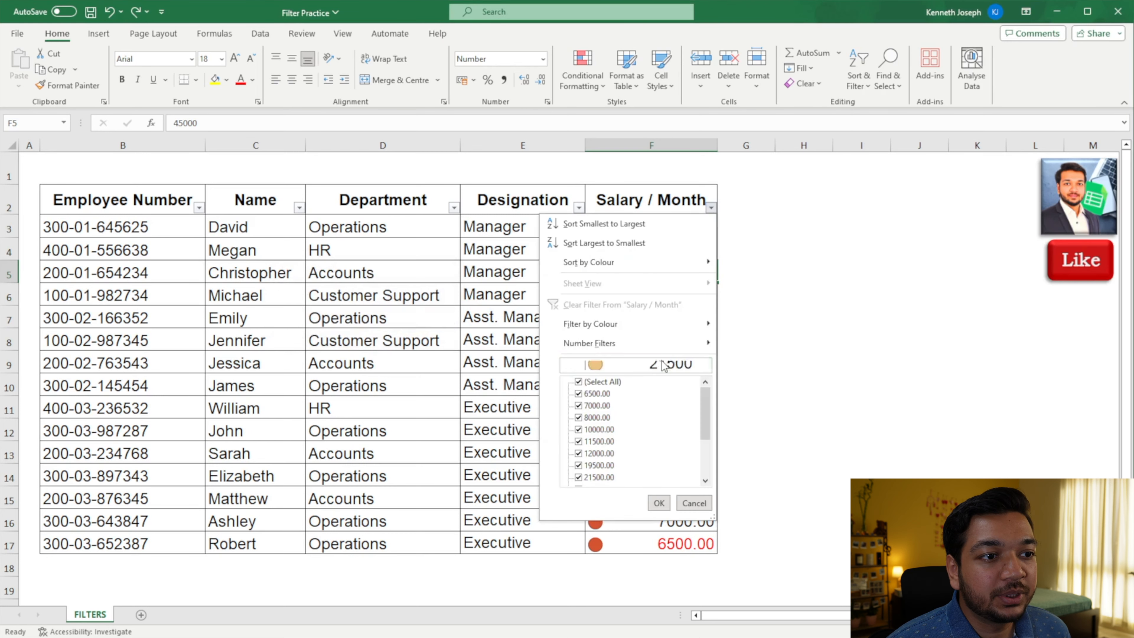
pyautogui.moveTo(666, 342)
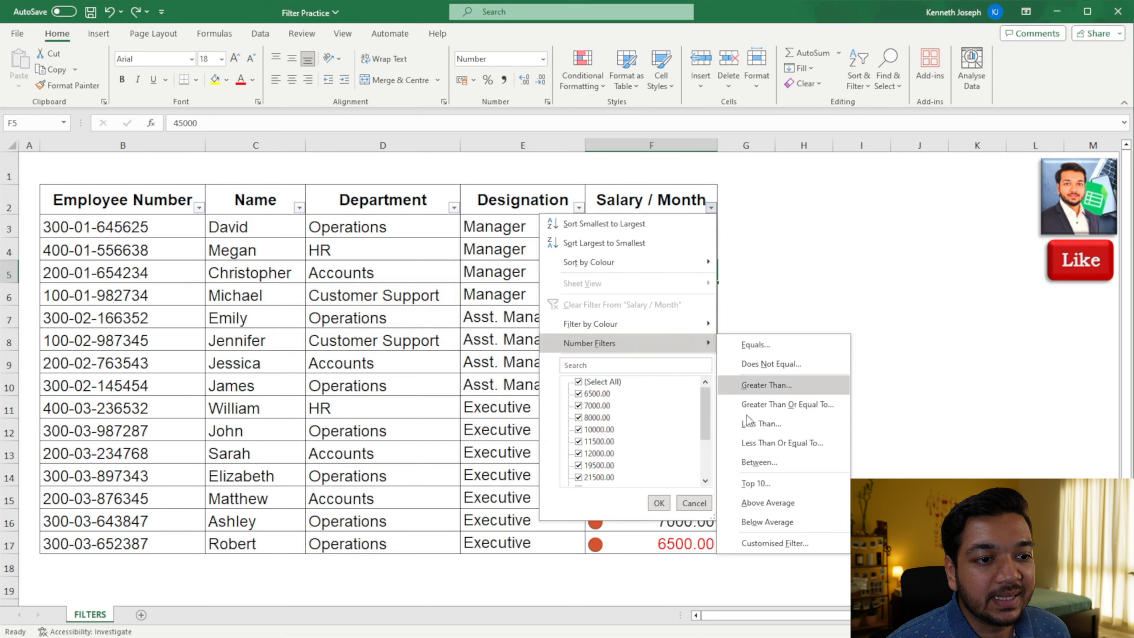
pyautogui.click(760, 504)
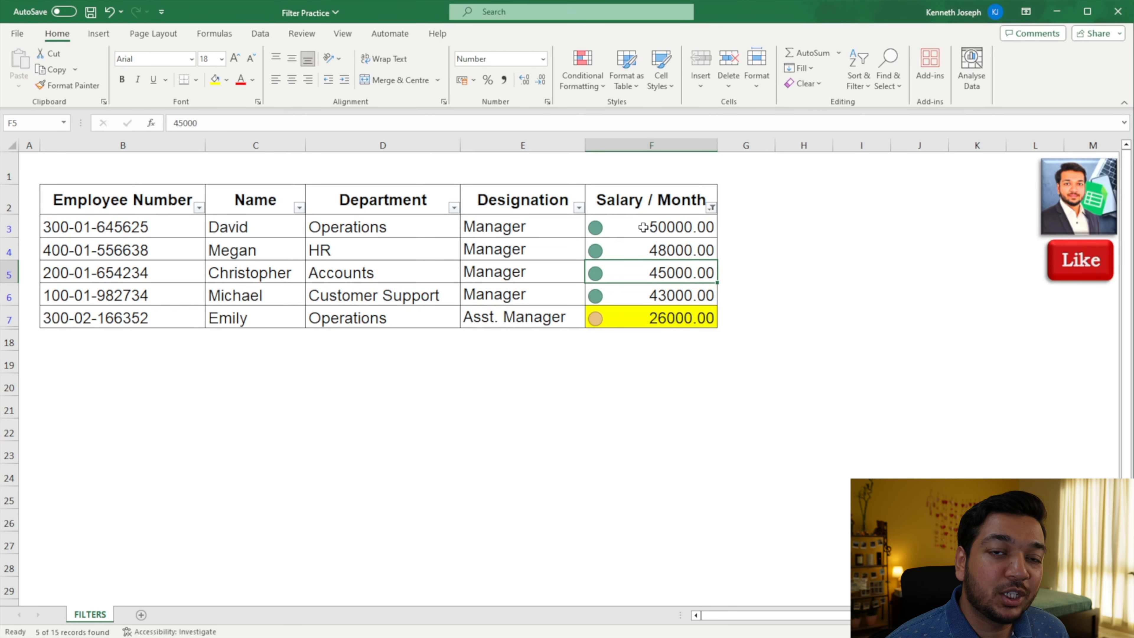
# Step: Switch the Salary / Month number filter to below-average values
pyautogui.click(710, 207)
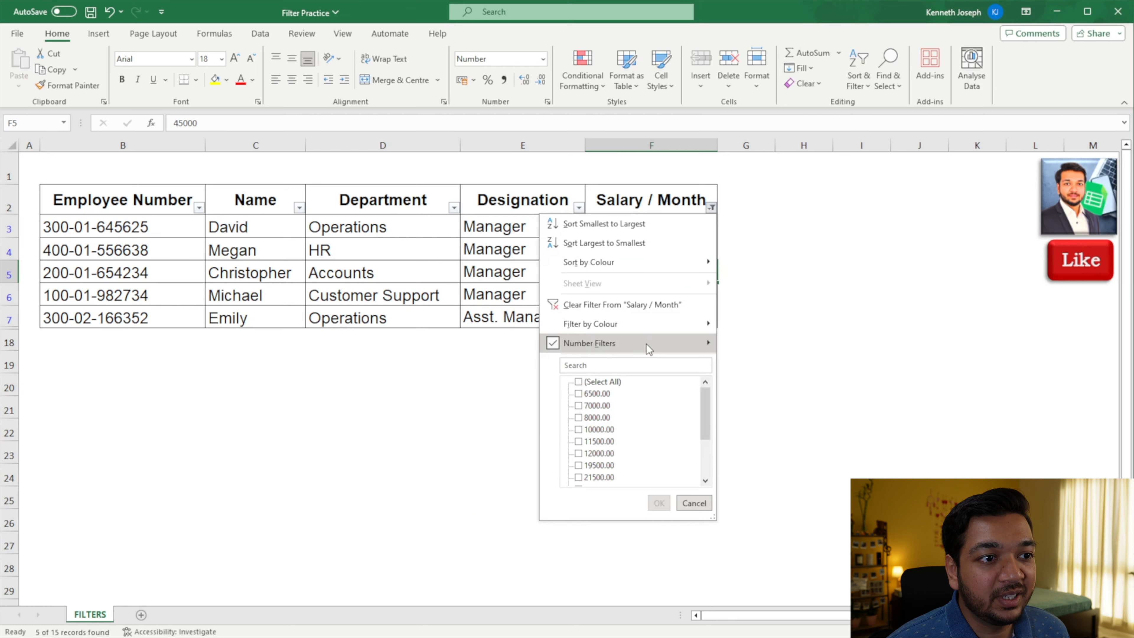
pyautogui.moveTo(671, 342)
pyautogui.click(754, 522)
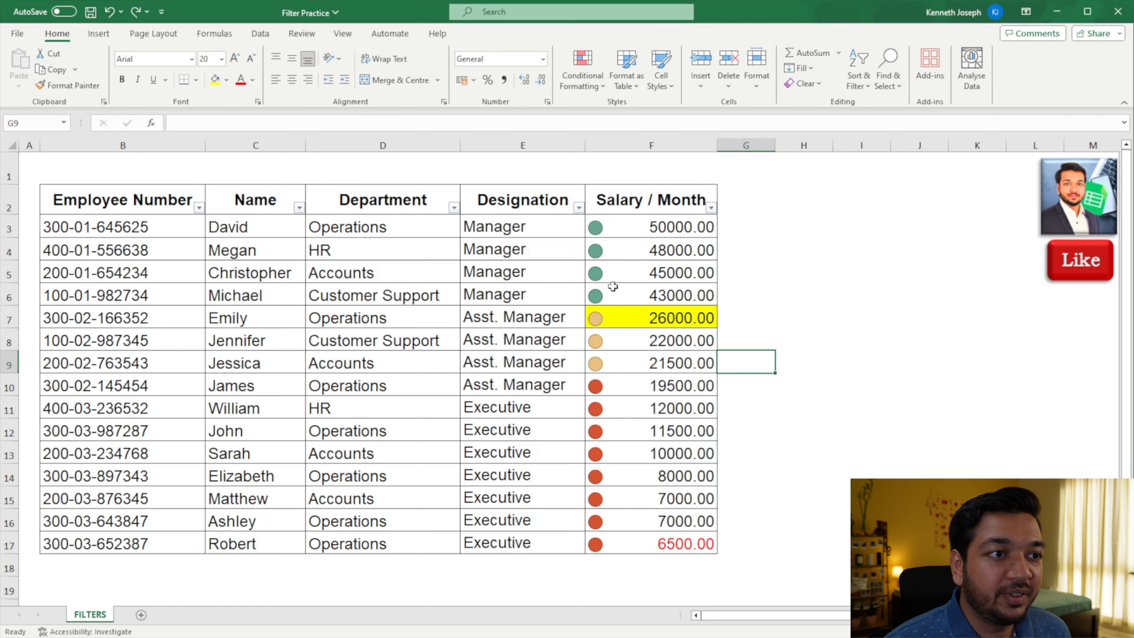
# Step: Filter the Designation column with a customised text filter for entries that end with "er"
pyautogui.click(579, 208)
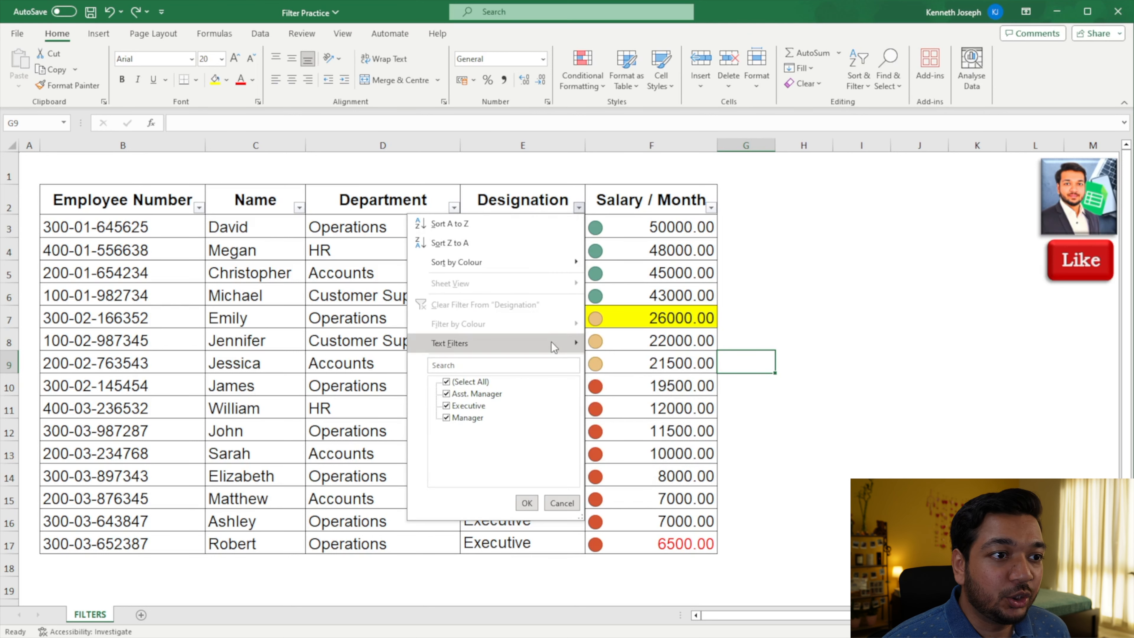
pyautogui.moveTo(554, 347)
pyautogui.click(658, 464)
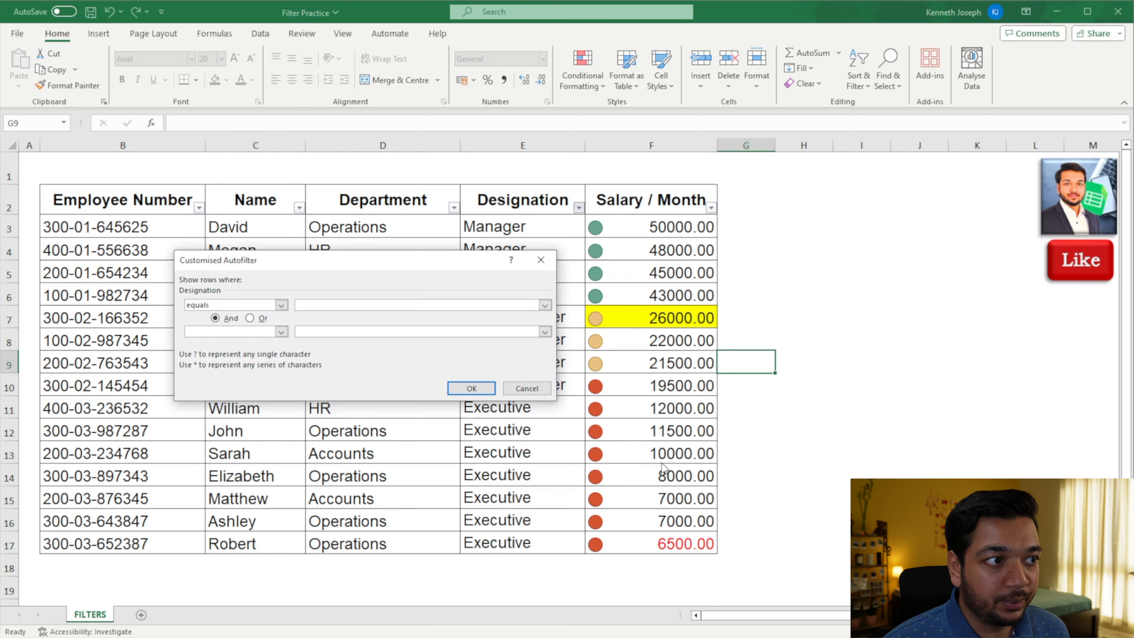
pyautogui.click(281, 304)
pyautogui.scroll(-2, 267, 351)
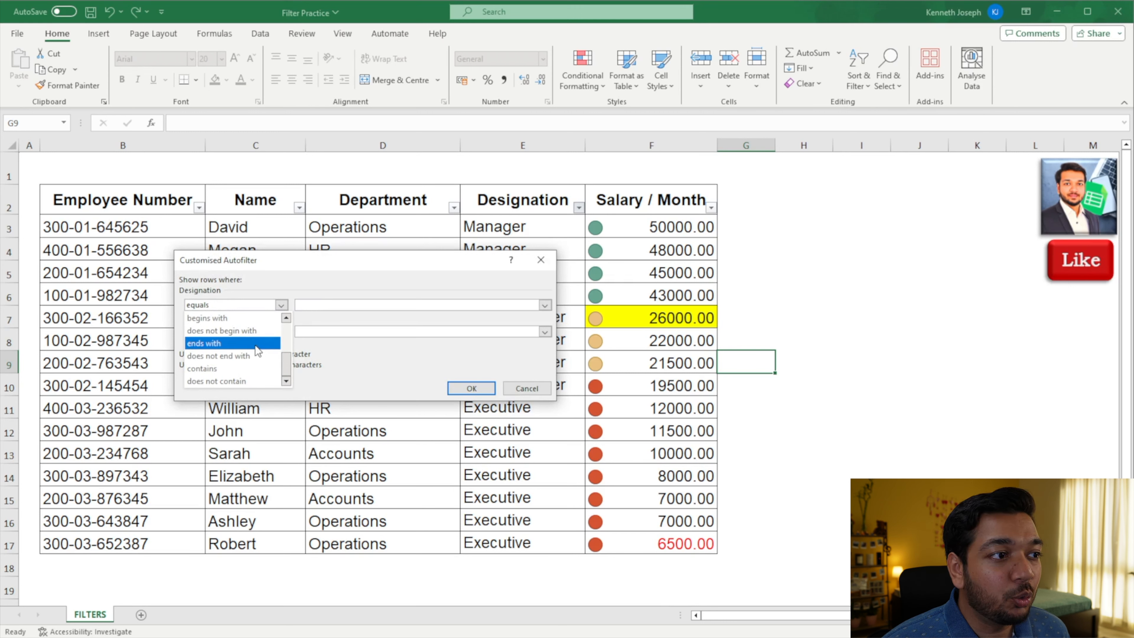
pyautogui.click(255, 346)
pyautogui.moveTo(338, 260); pyautogui.dragTo(241, 315)
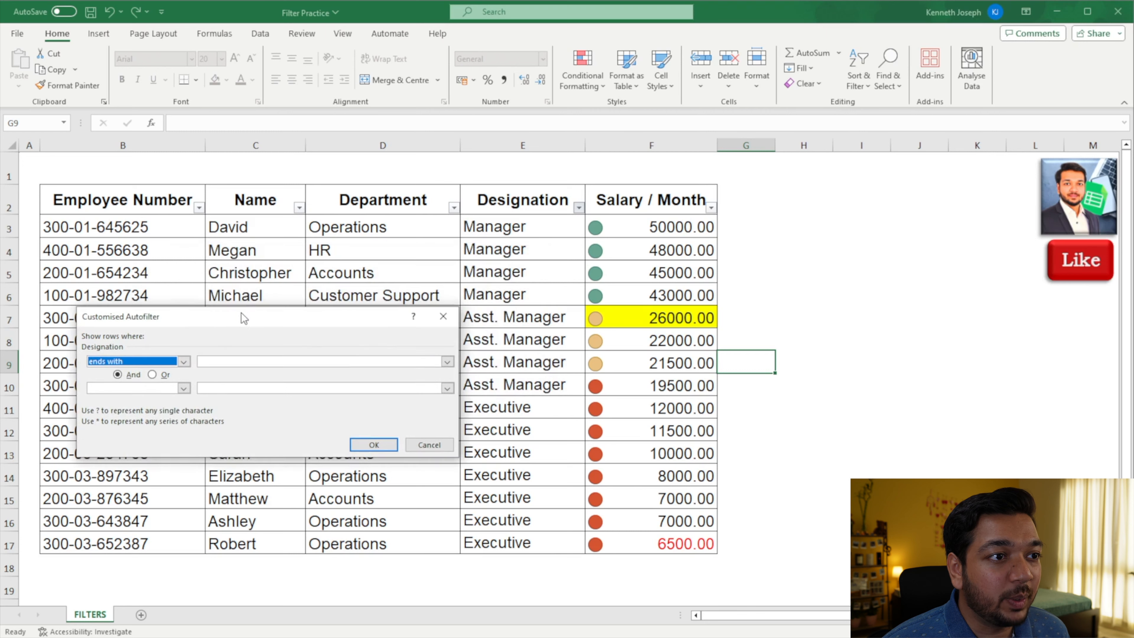
pyautogui.click(251, 358)
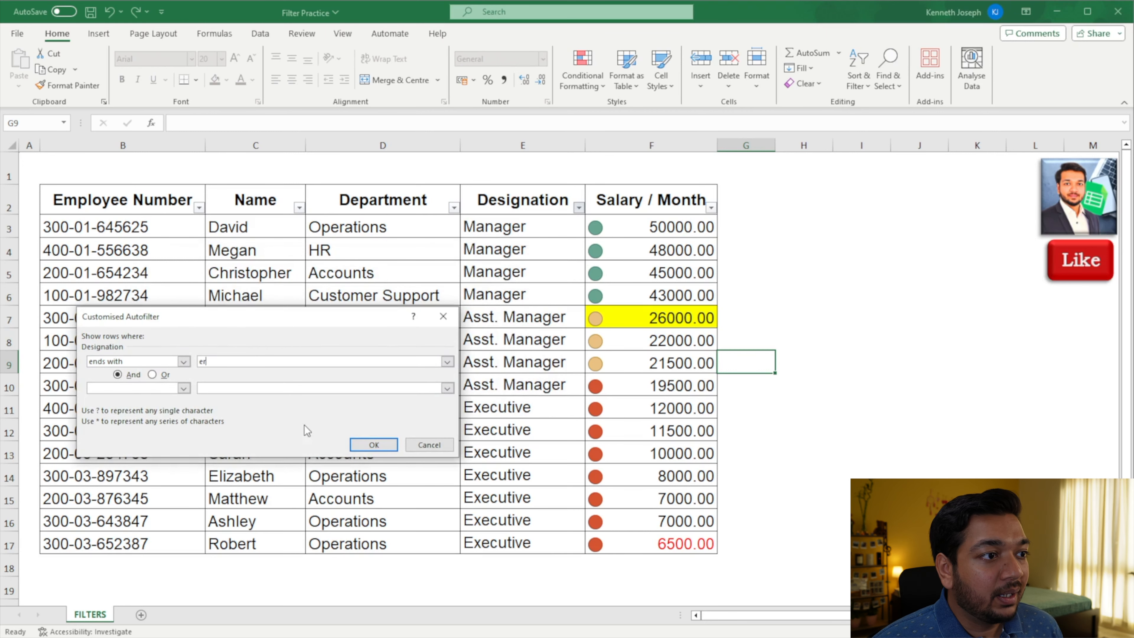
pyautogui.click(373, 445)
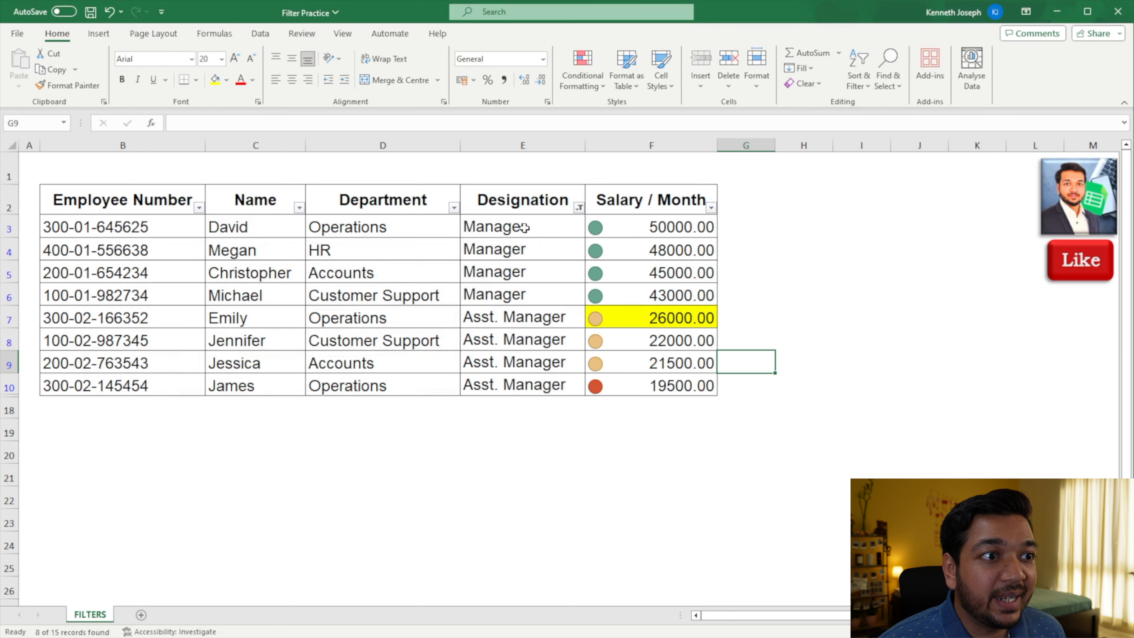
# Step: Remove the Designation filter by including all of its values again
pyautogui.click(580, 207)
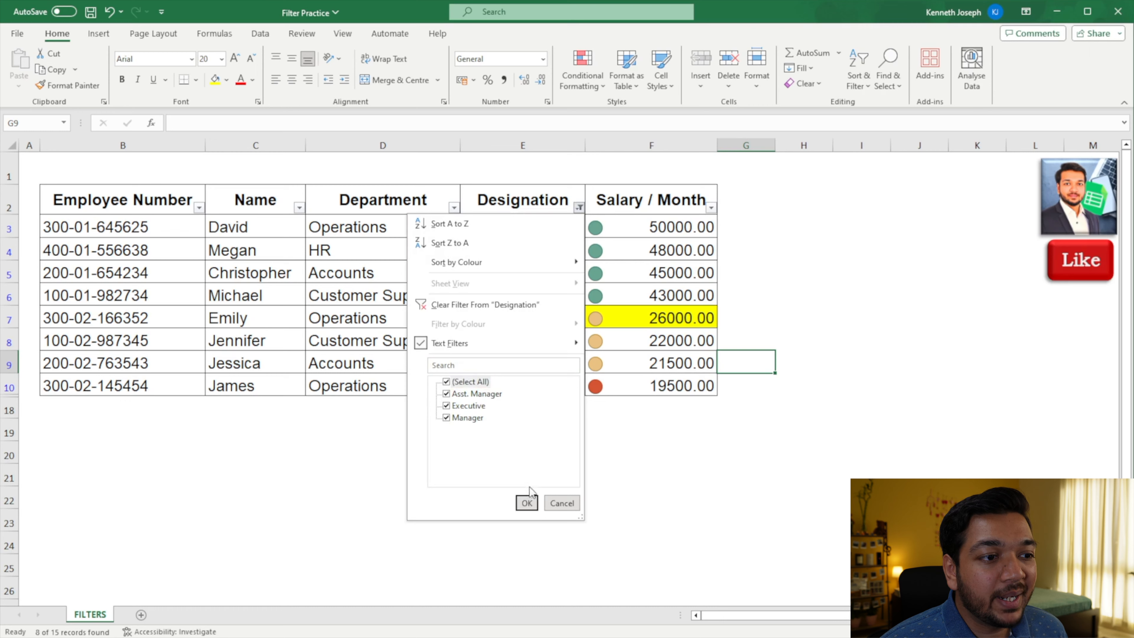
pyautogui.click(525, 499)
pyautogui.click(433, 400)
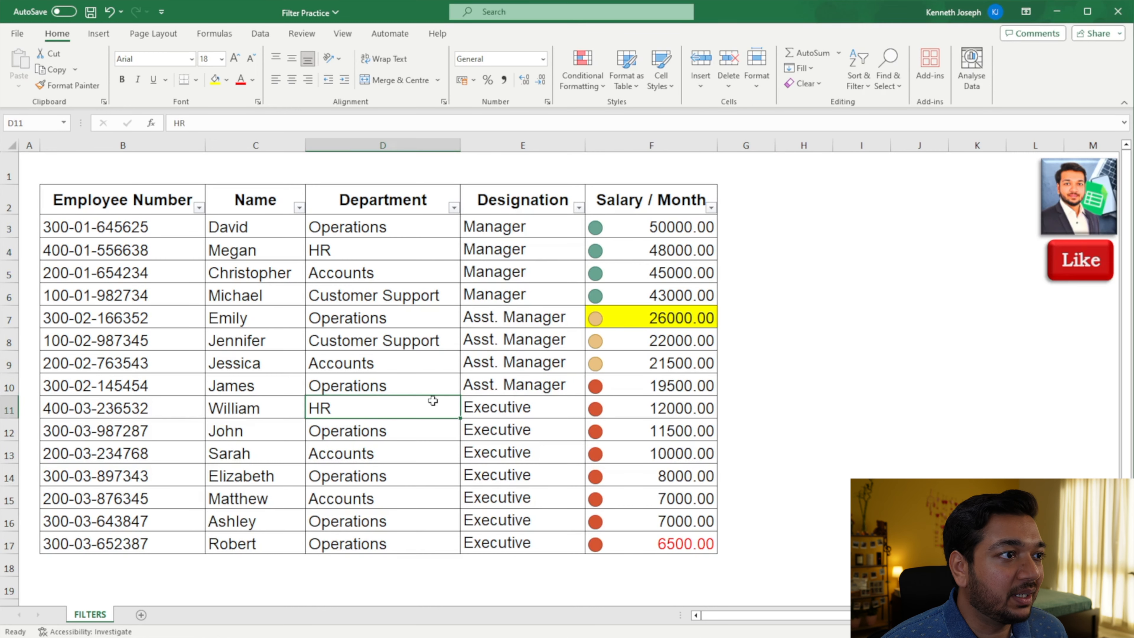
# Step: Filter the Employee Number column with a customised text filter for entries that begin with "300"
pyautogui.click(199, 207)
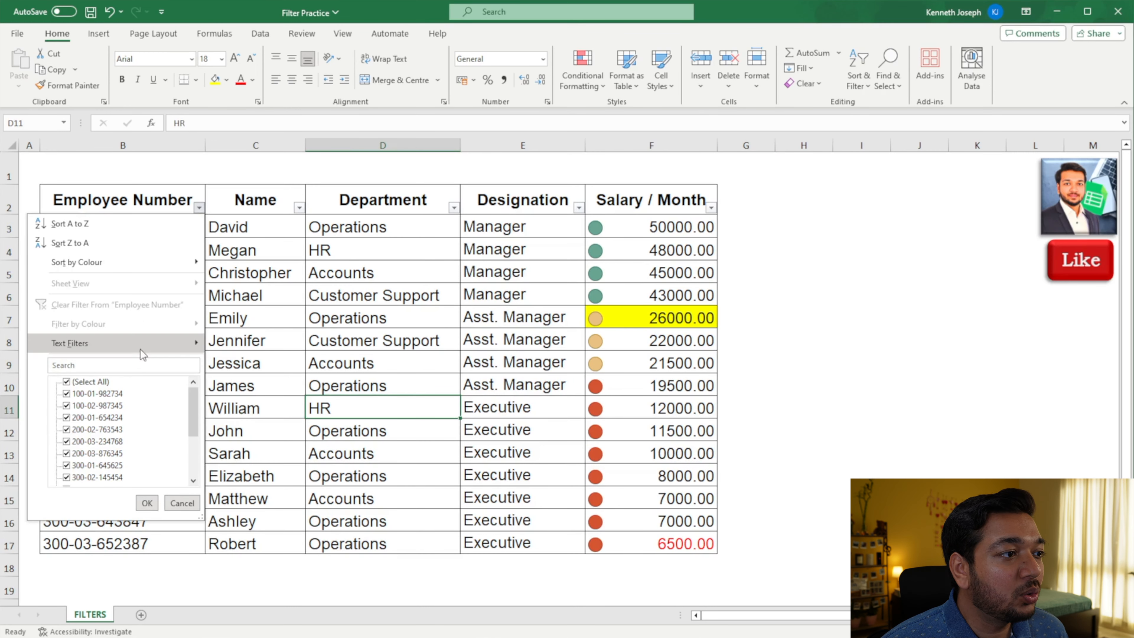
pyautogui.moveTo(201, 345)
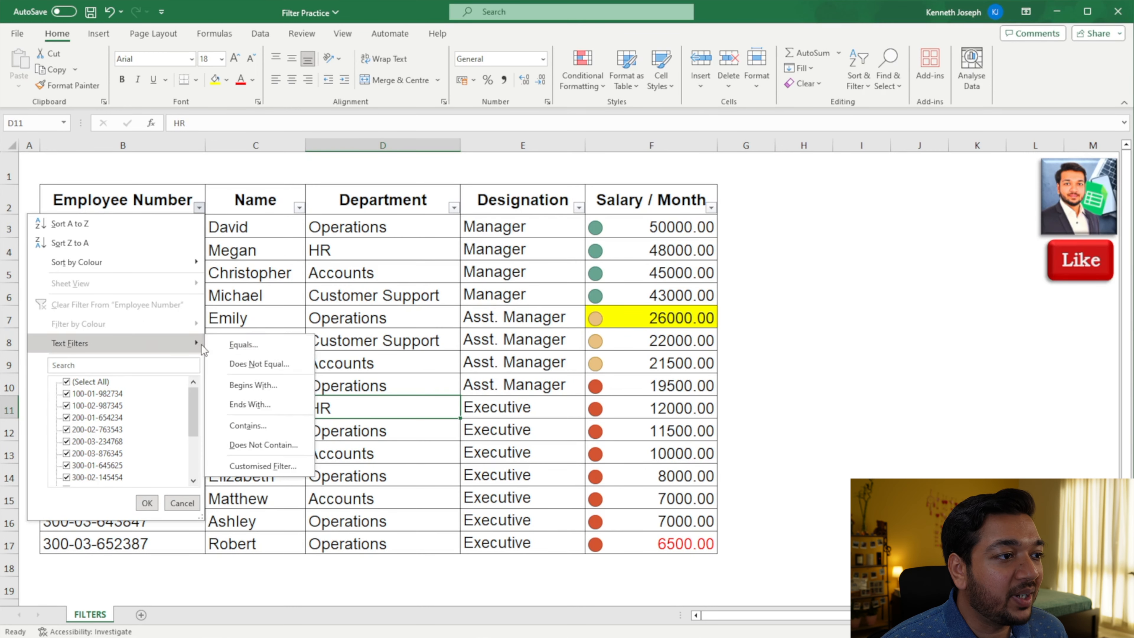
pyautogui.click(257, 464)
pyautogui.press('b')
pyautogui.press('Tab')
pyautogui.write('3')
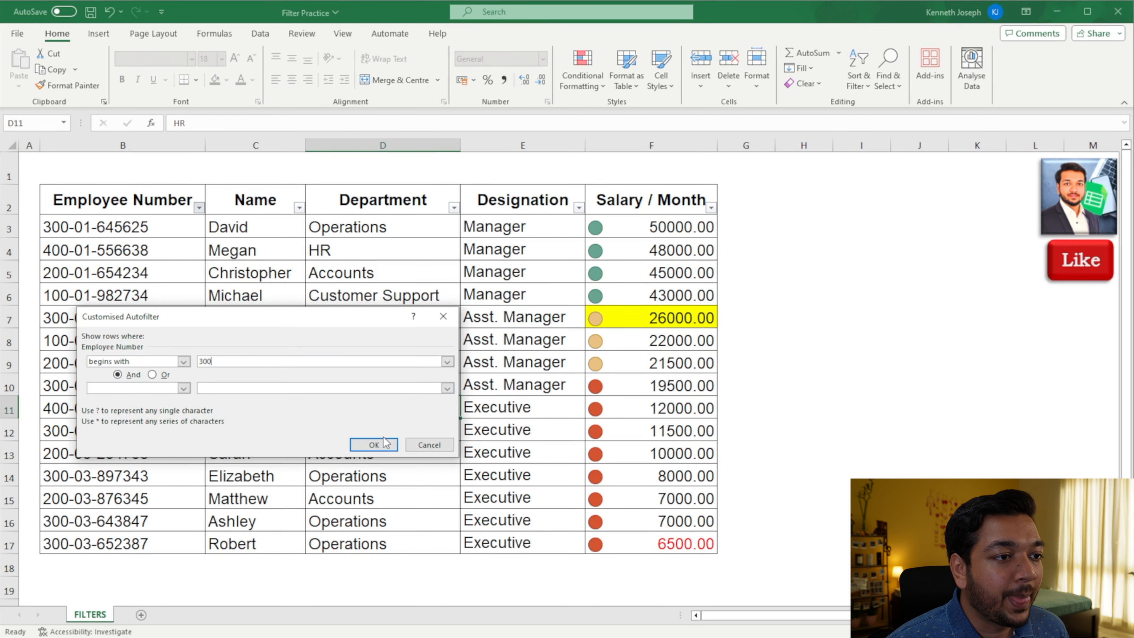
pyautogui.click(377, 444)
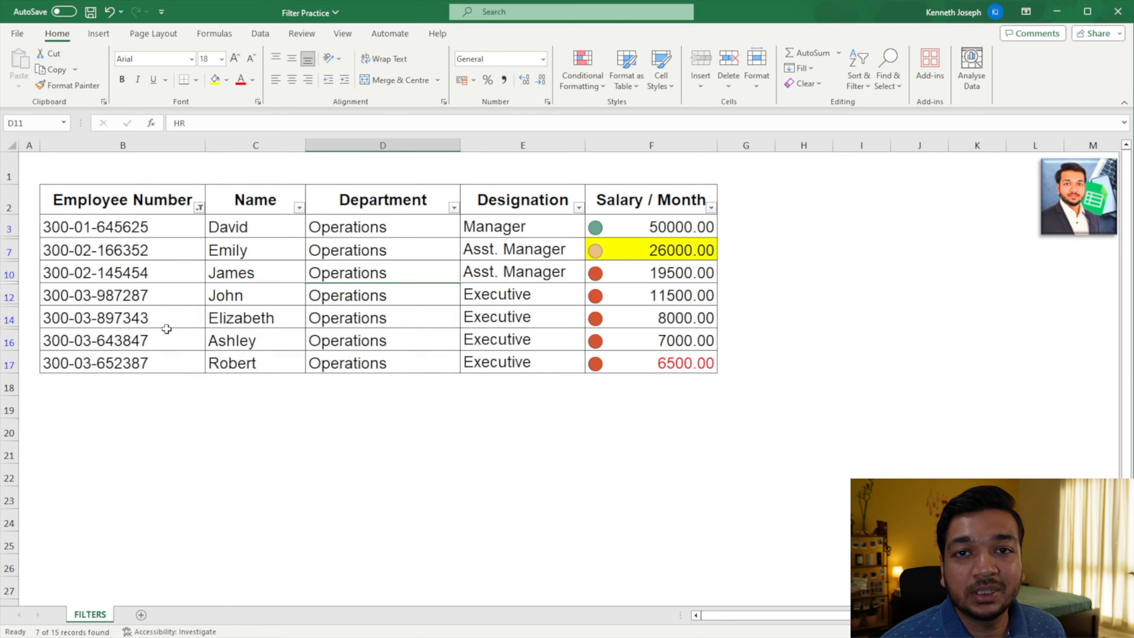
# Step: Extend the Employee Number customised filter with an Or condition for entries that begin with "100"
pyautogui.click(199, 208)
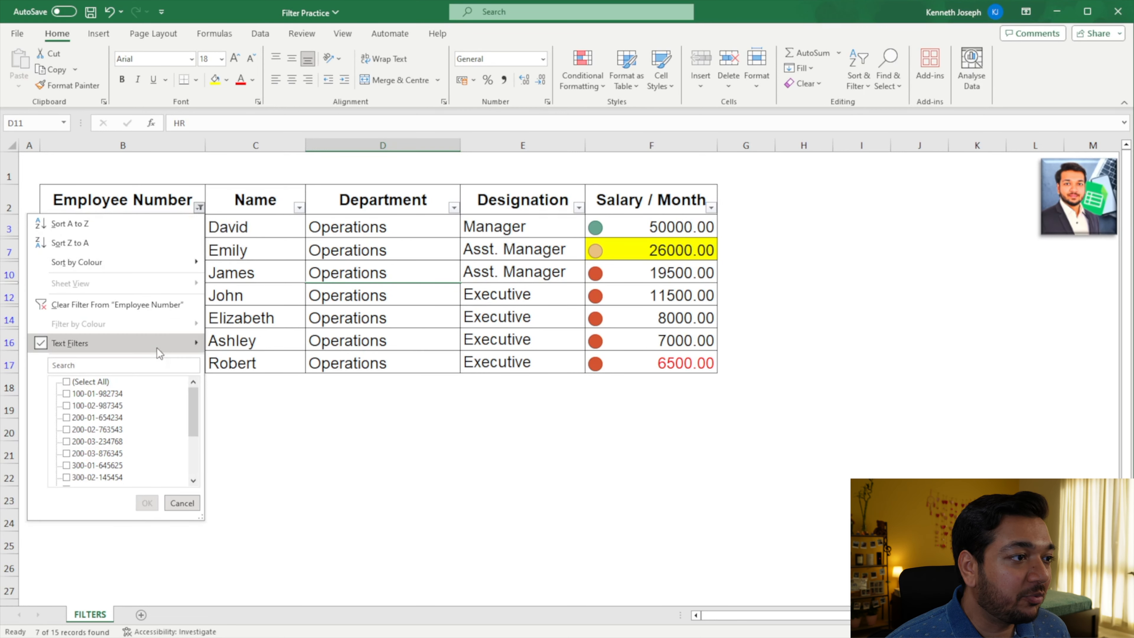
pyautogui.moveTo(161, 345)
pyautogui.click(262, 465)
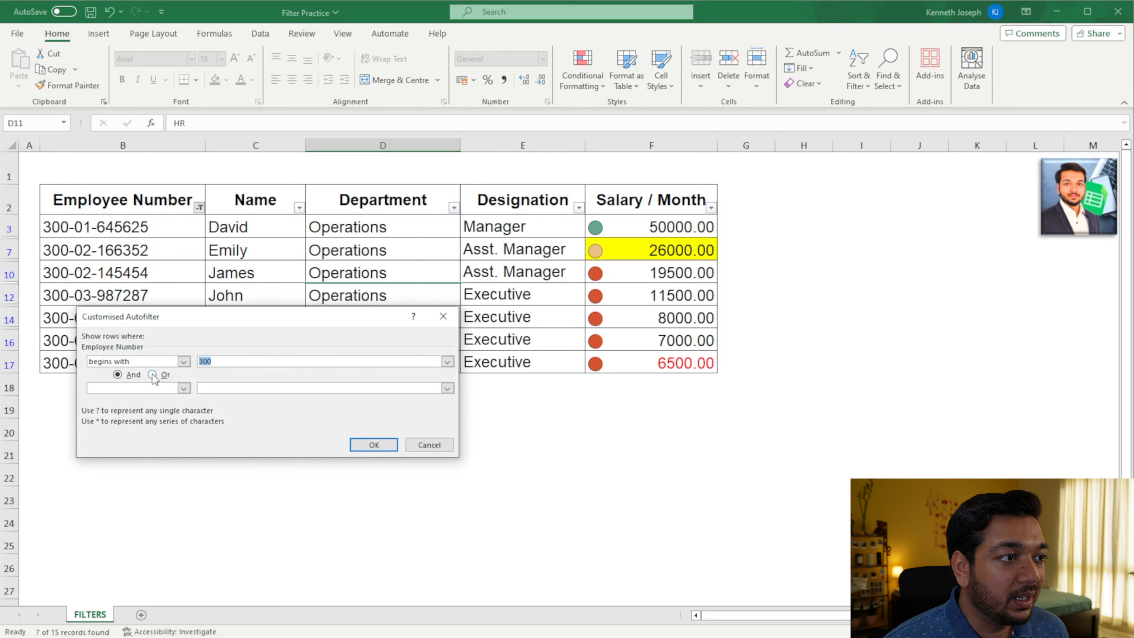
pyautogui.click(183, 389)
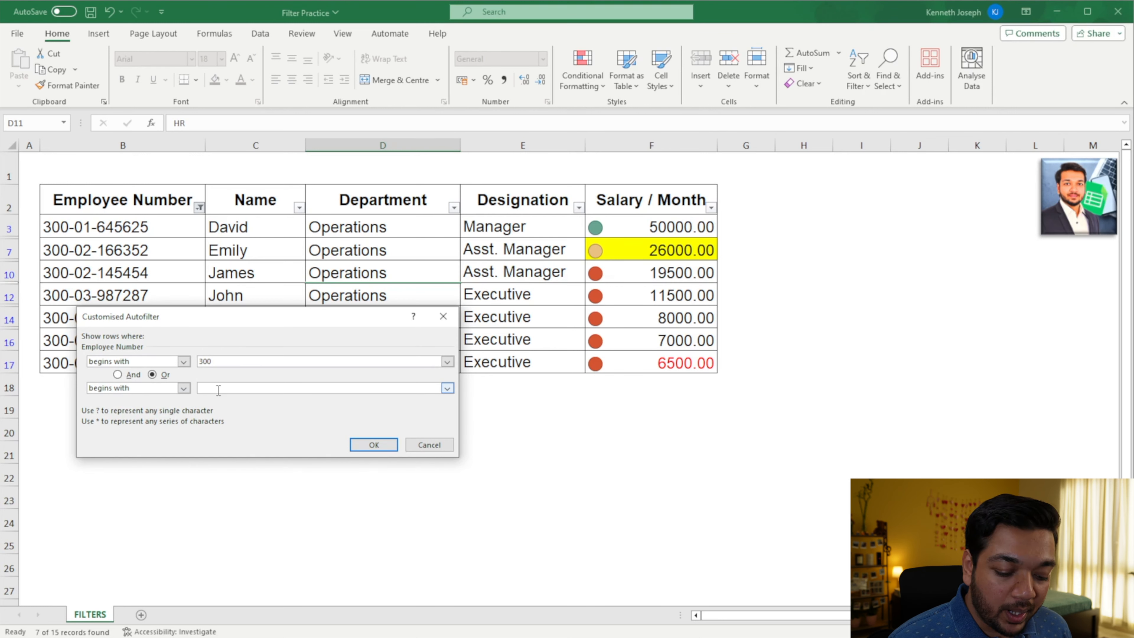
pyautogui.write('100')
pyautogui.press('Return')
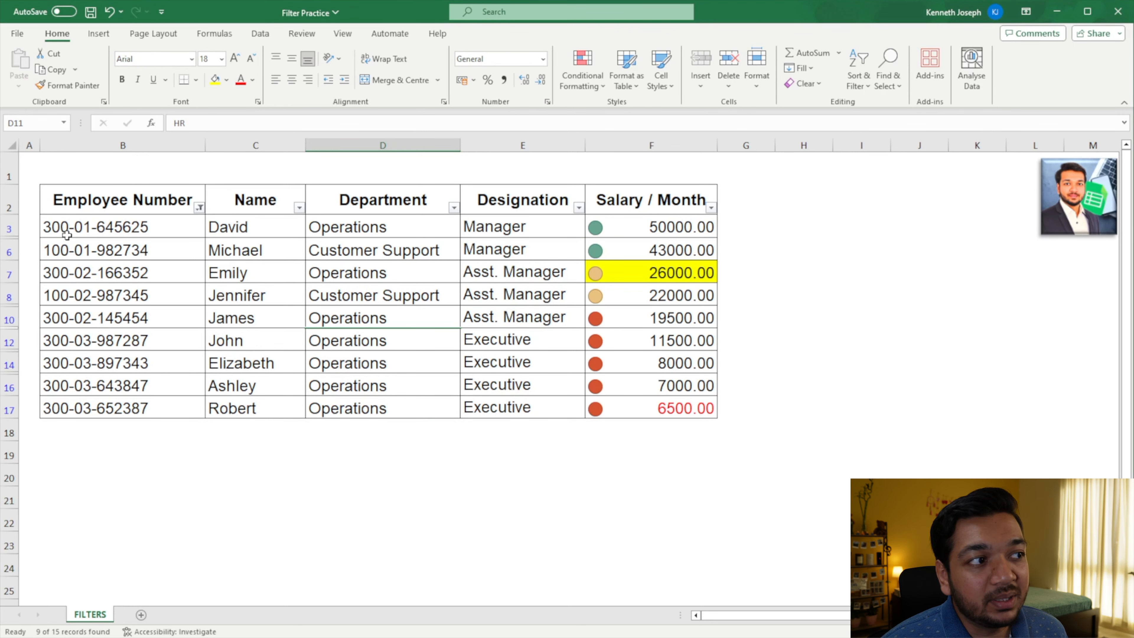
# Step: Remove the Employee Number filter by including all of its values again
pyautogui.click(199, 208)
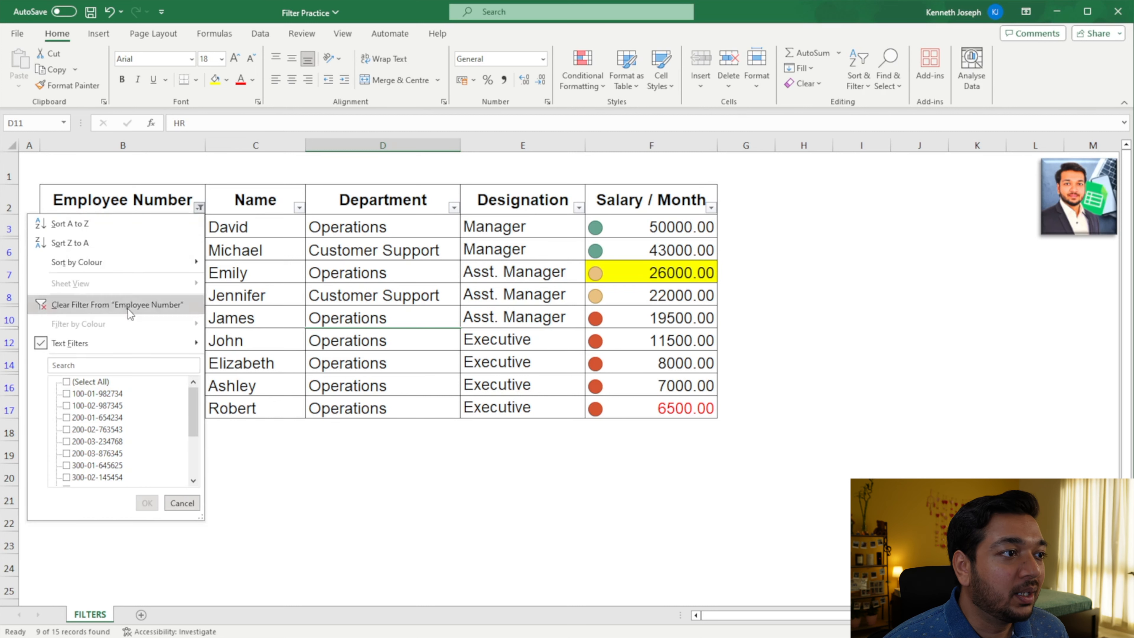
pyautogui.click(90, 382)
pyautogui.click(147, 503)
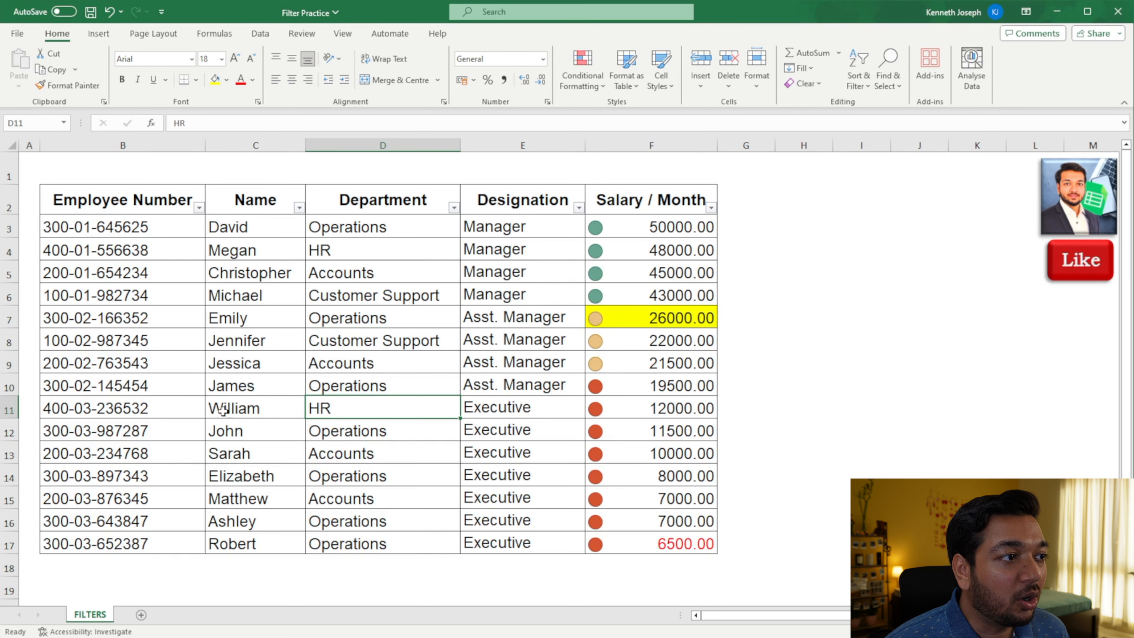
# Step: Examine the comparison conditions available in the Employee Number customised filter, through to "does not contain", and cancel without filtering
pyautogui.click(69, 272)
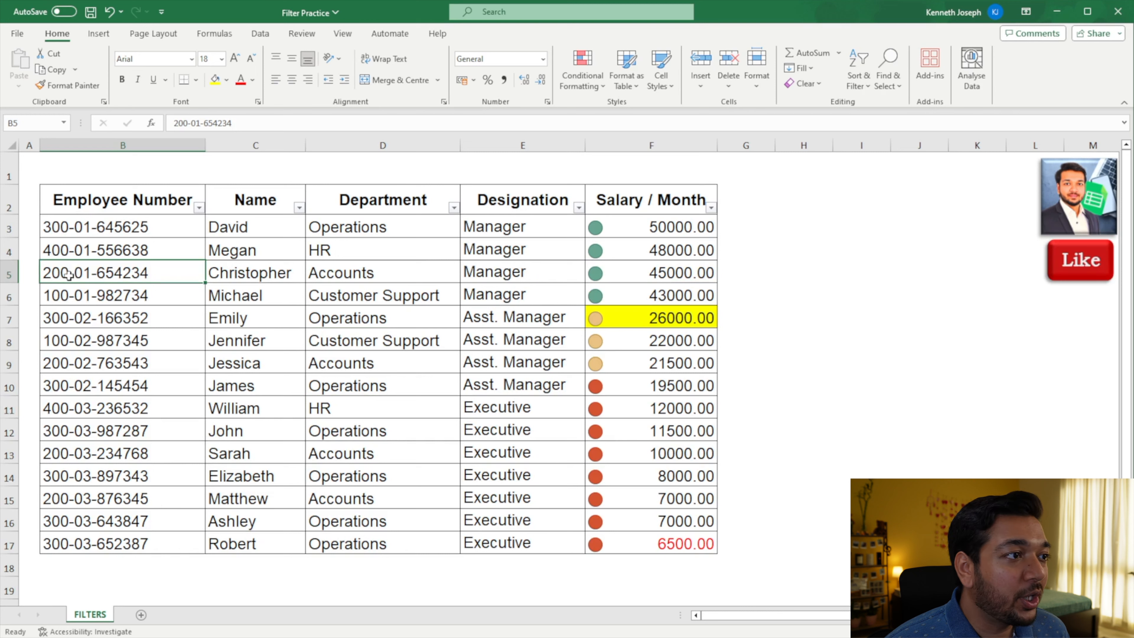
pyautogui.click(68, 408)
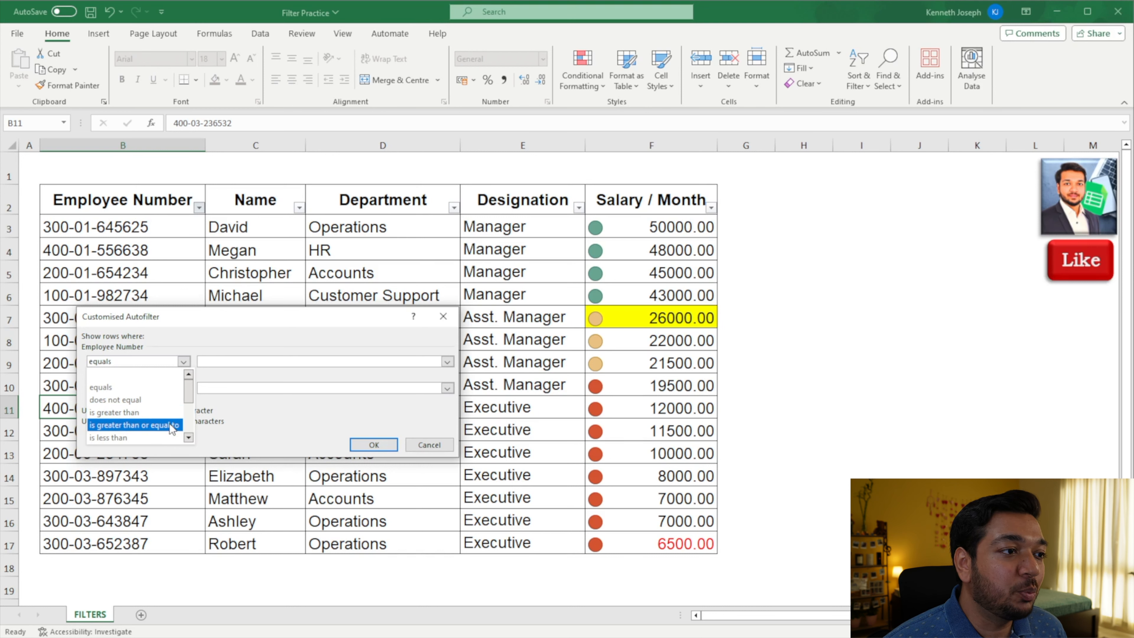
pyautogui.click(189, 437)
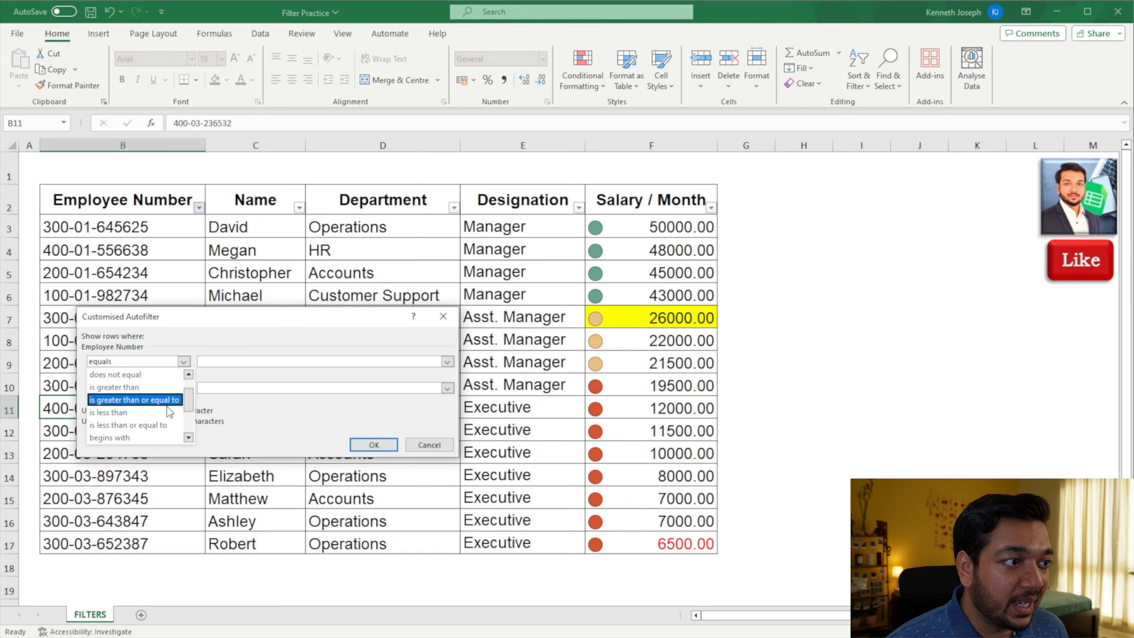
pyautogui.click(189, 438)
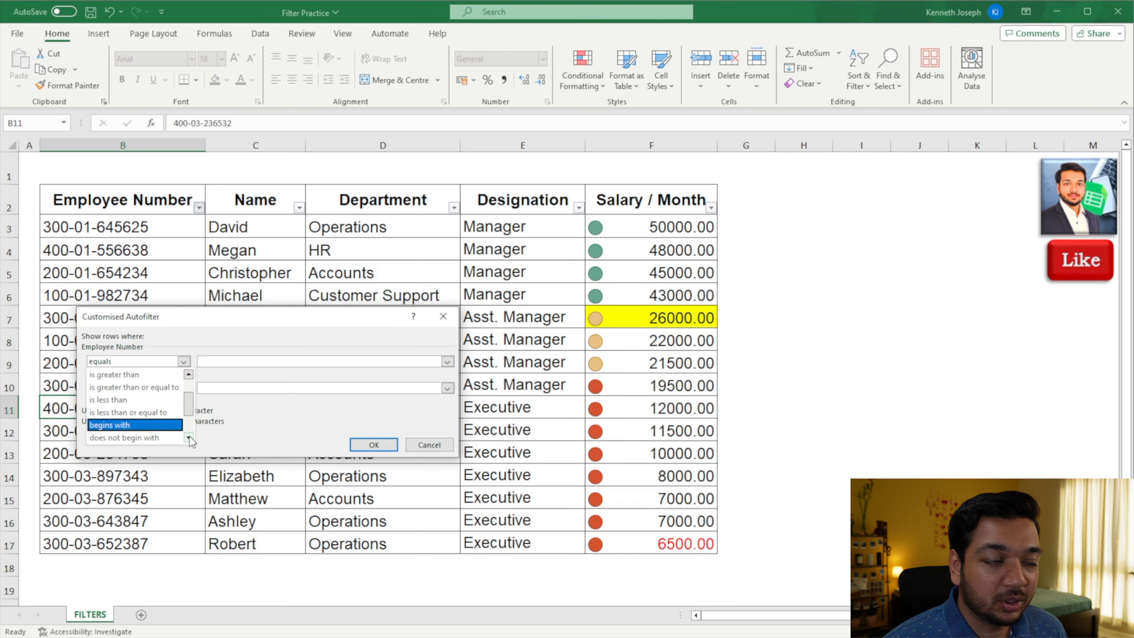
pyautogui.click(189, 437)
pyautogui.click(189, 437)
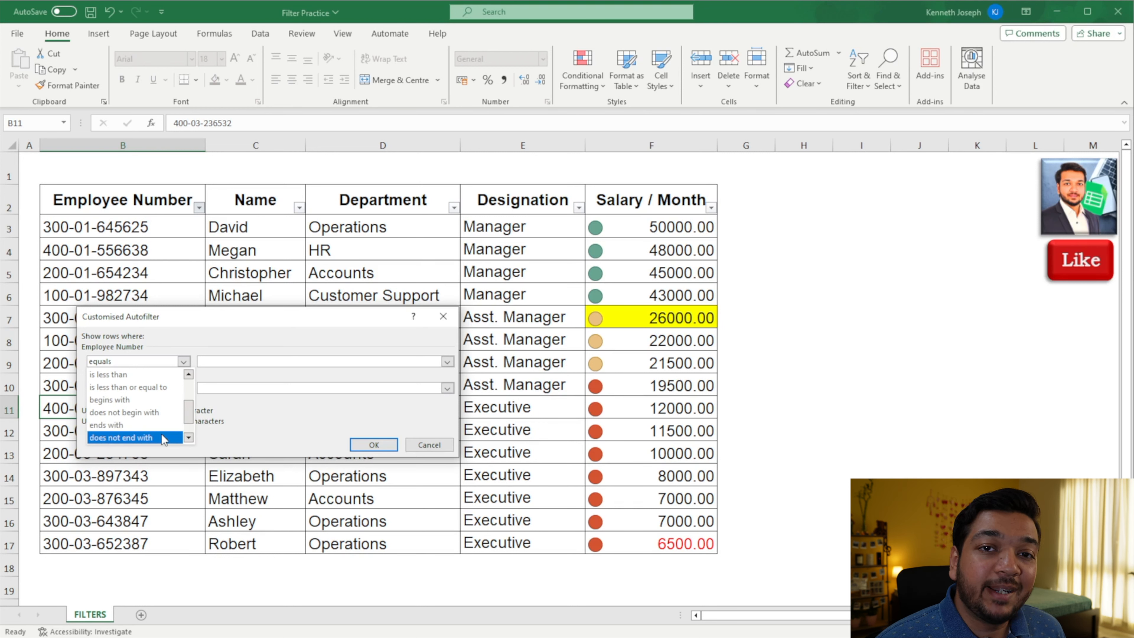
pyautogui.click(189, 437)
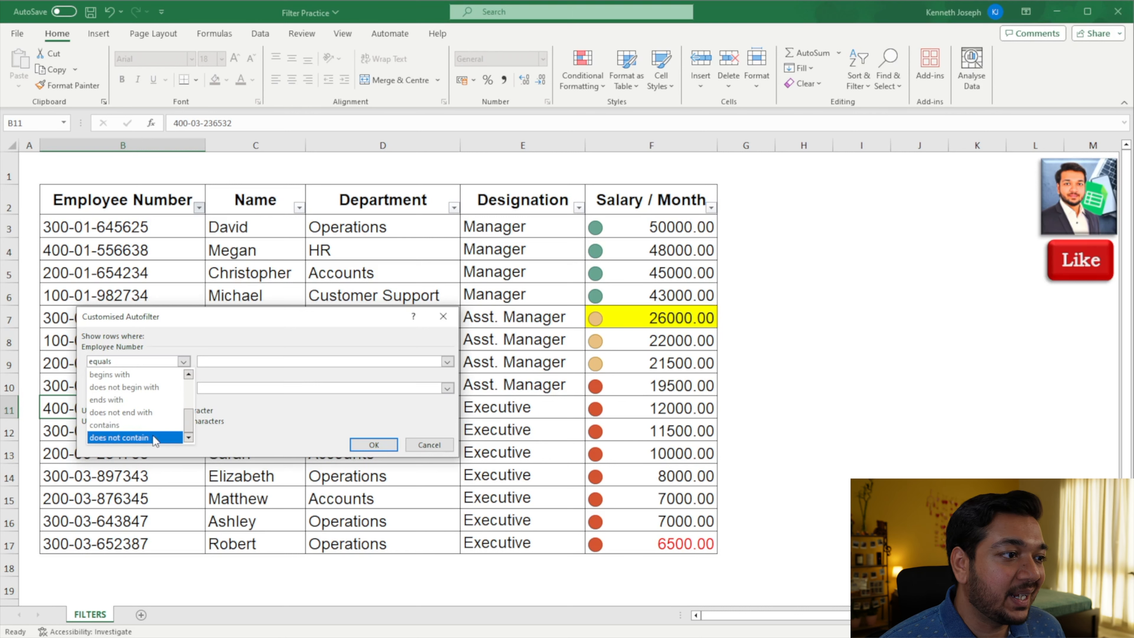
pyautogui.click(437, 447)
pyautogui.click(438, 447)
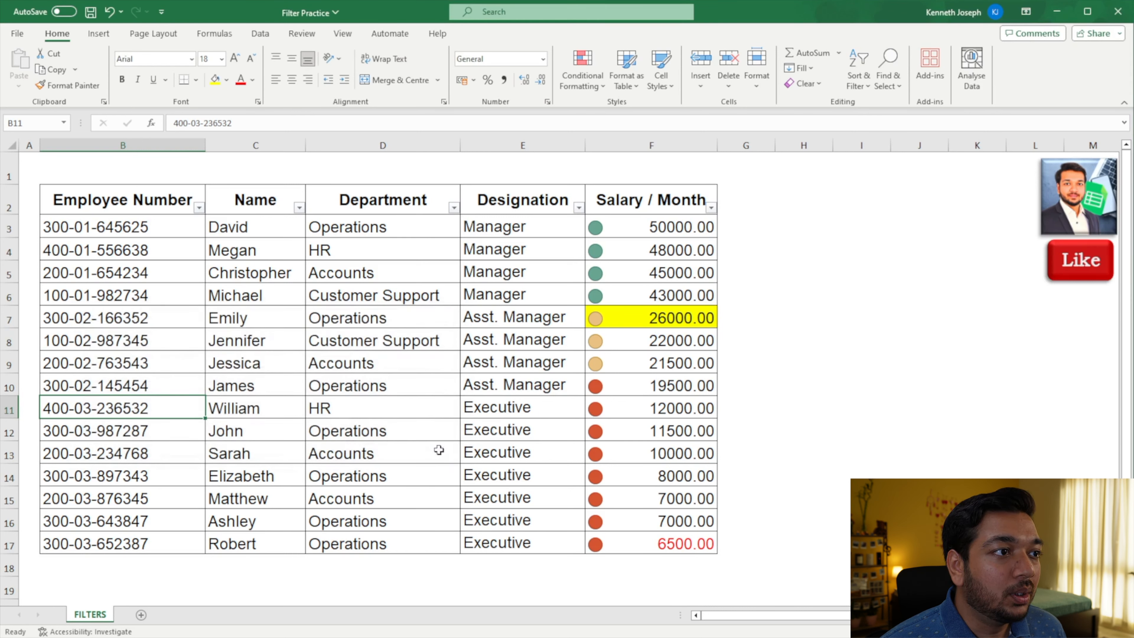
# Step: Filter the Name column with a customised text filter for entries that contain "o", and check the matching names
pyautogui.click(300, 207)
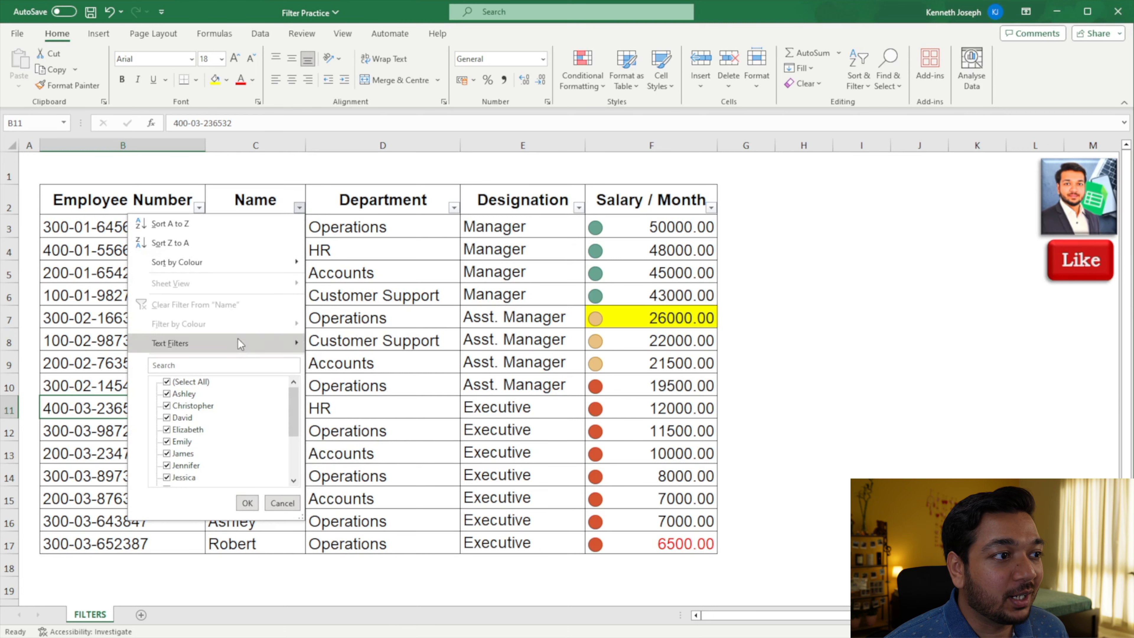
pyautogui.moveTo(238, 342)
pyautogui.click(363, 465)
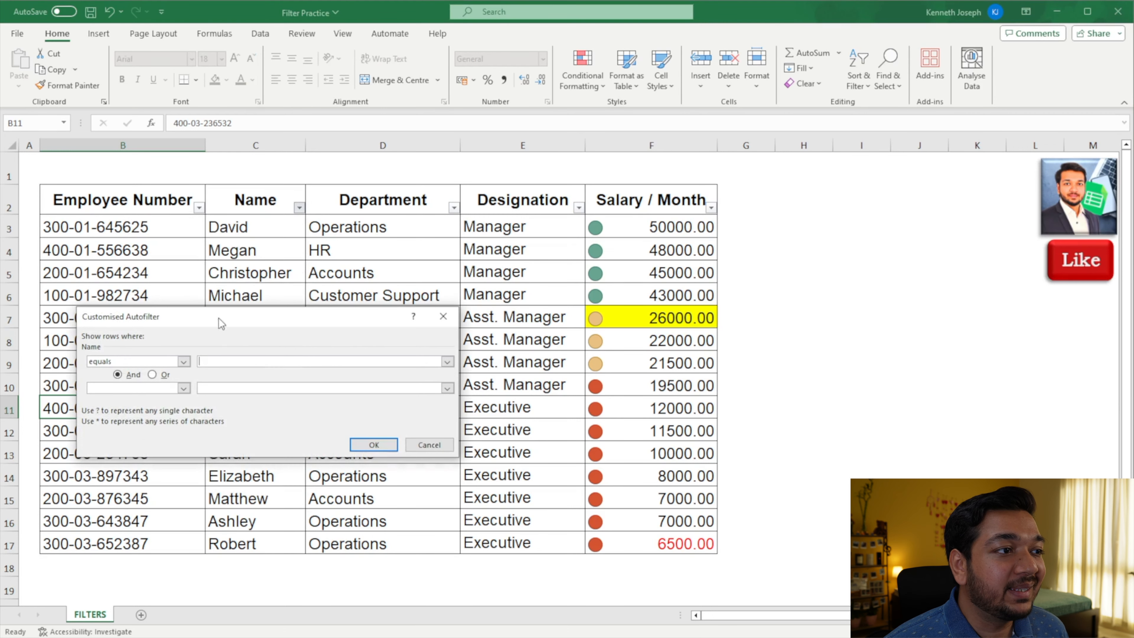
pyautogui.click(151, 362)
pyautogui.moveTo(188, 389); pyautogui.dragTo(188, 424)
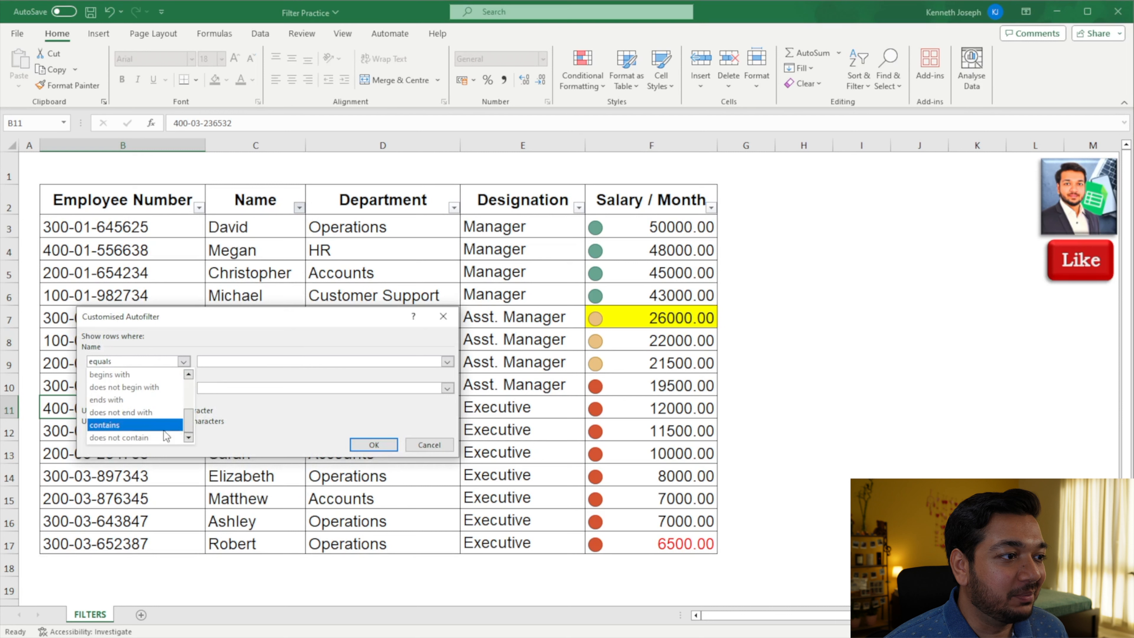
pyautogui.click(161, 418)
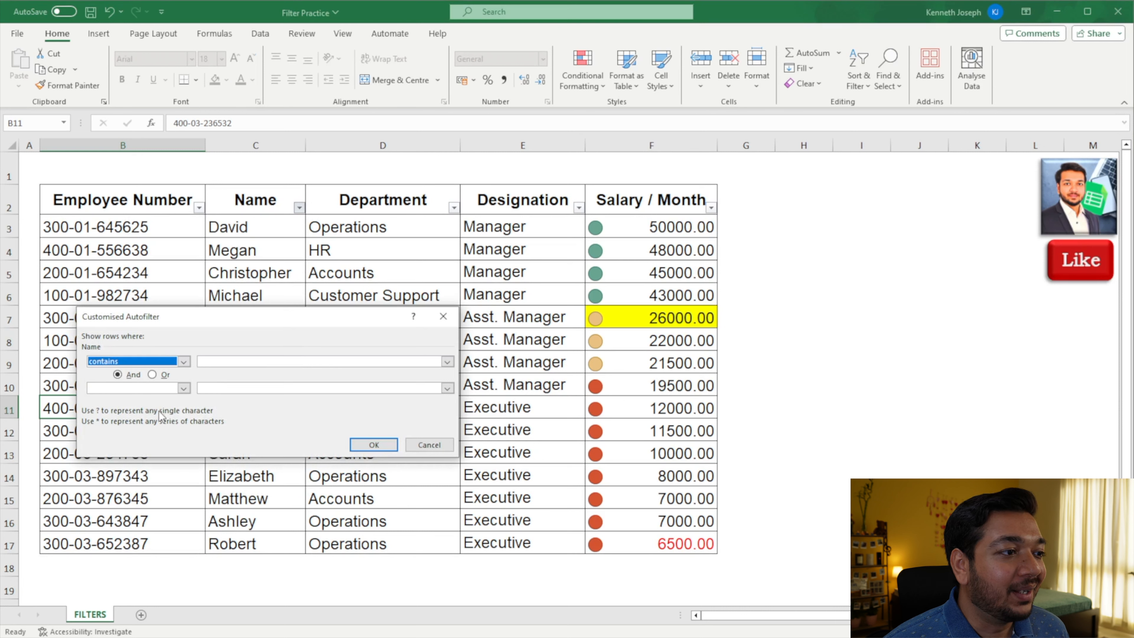
pyautogui.click(241, 360)
pyautogui.write('o')
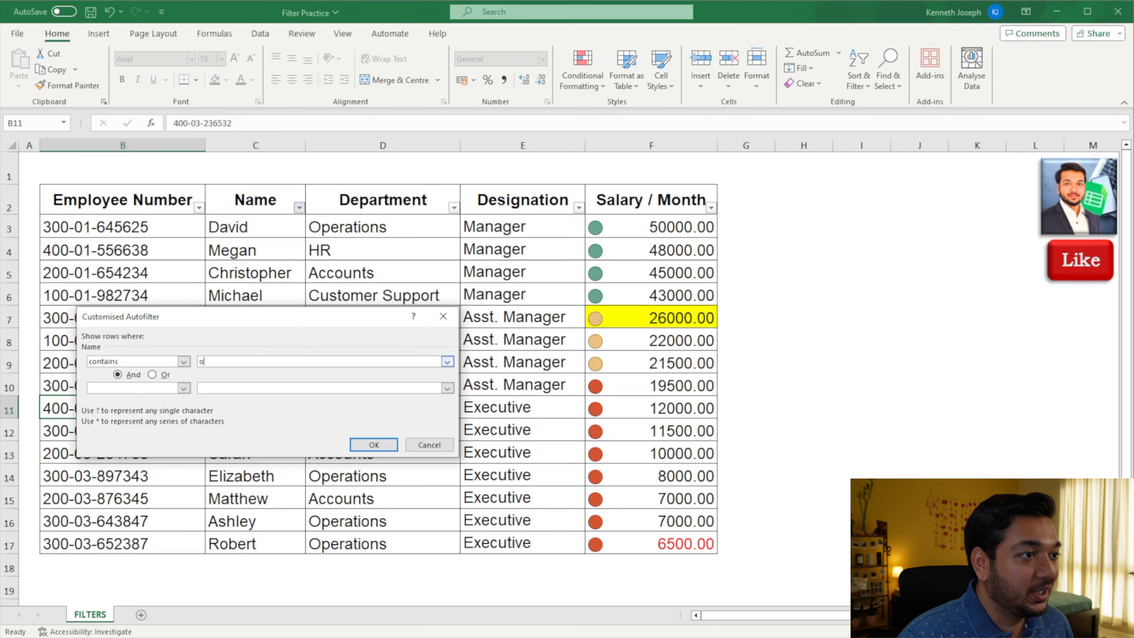
pyautogui.click(373, 445)
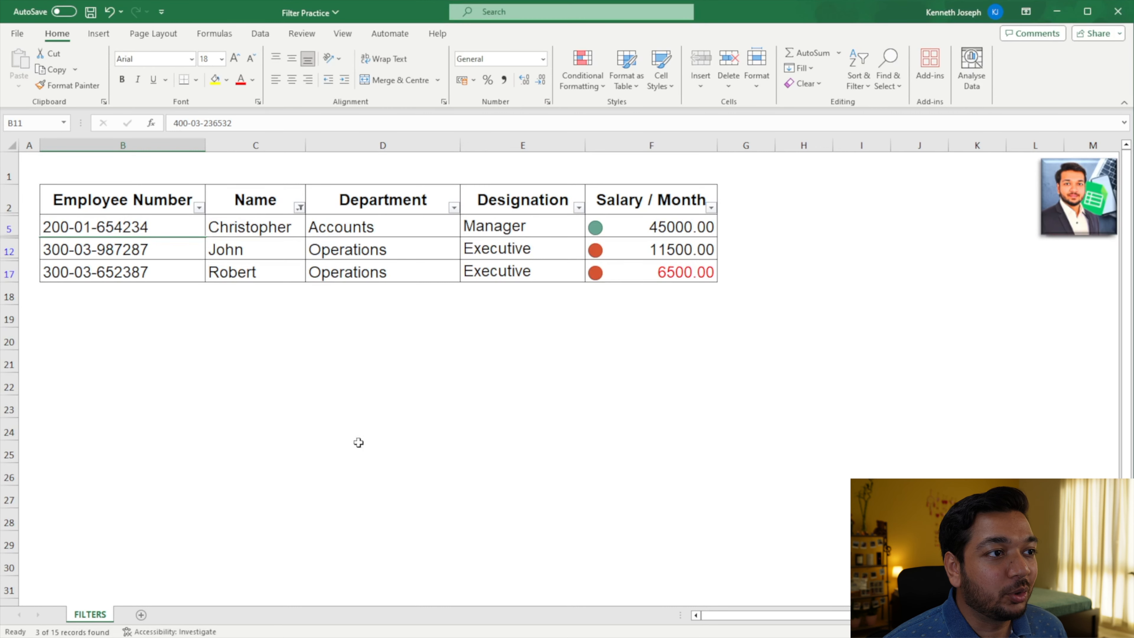
pyautogui.click(281, 230)
pyautogui.click(285, 250)
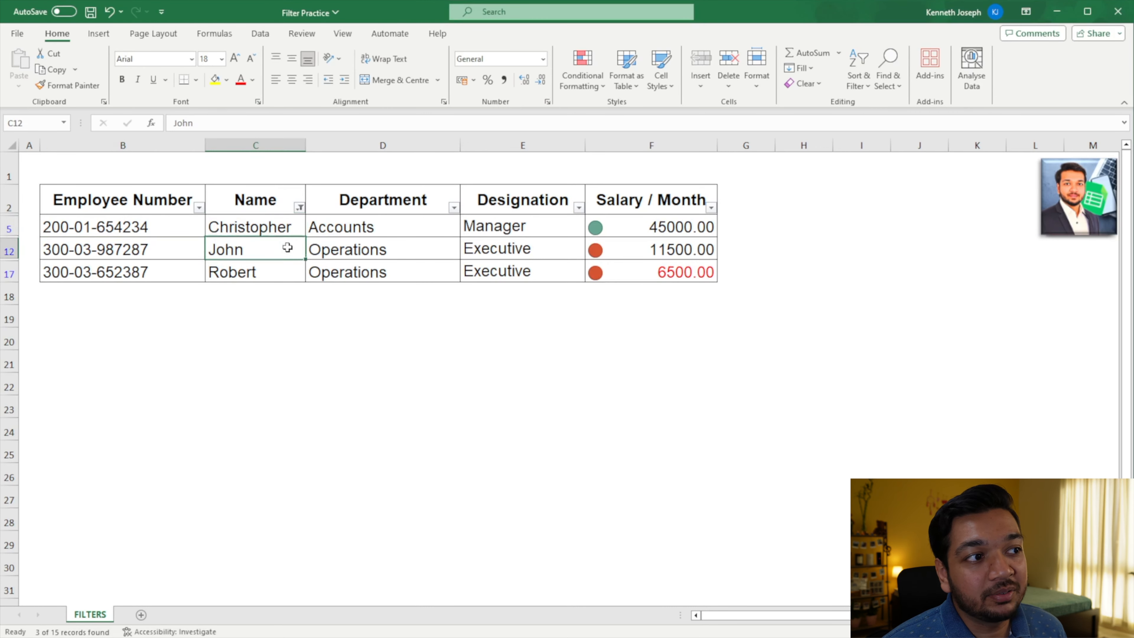
pyautogui.click(286, 270)
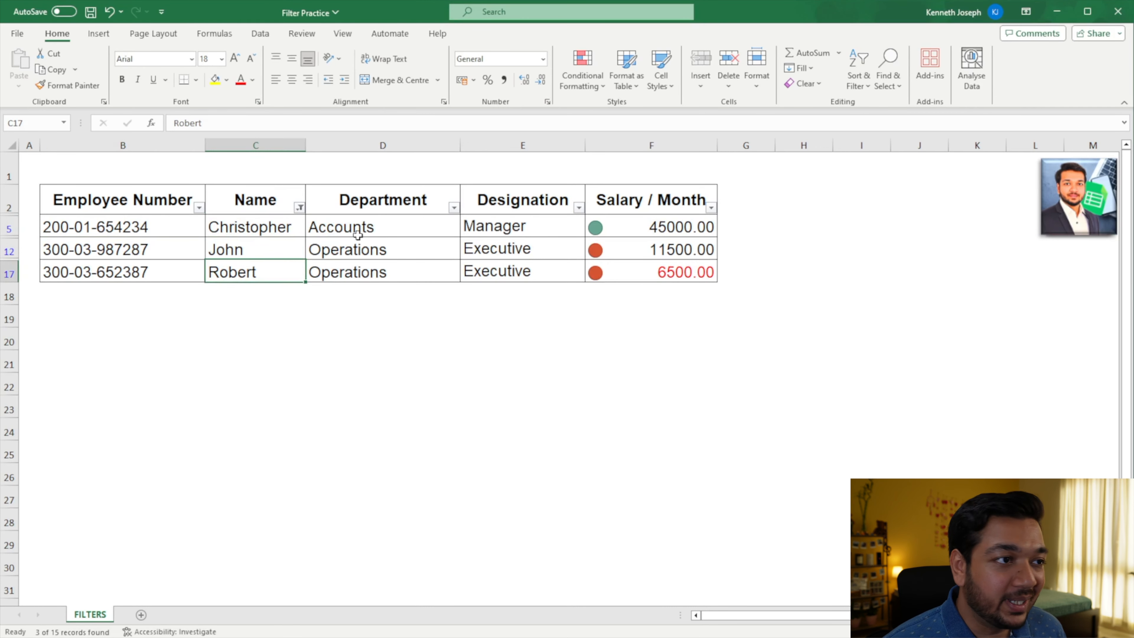
# Step: Switch the Name customised filter to entries that do not contain "o", and check the matching names
pyautogui.click(299, 208)
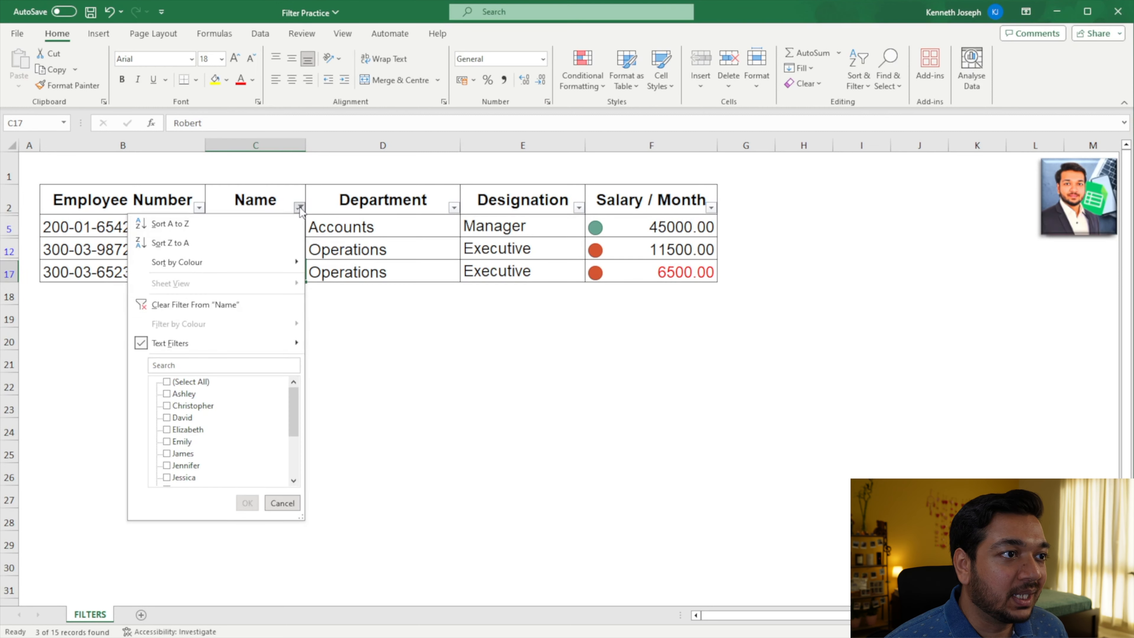
pyautogui.moveTo(218, 342)
pyautogui.click(363, 466)
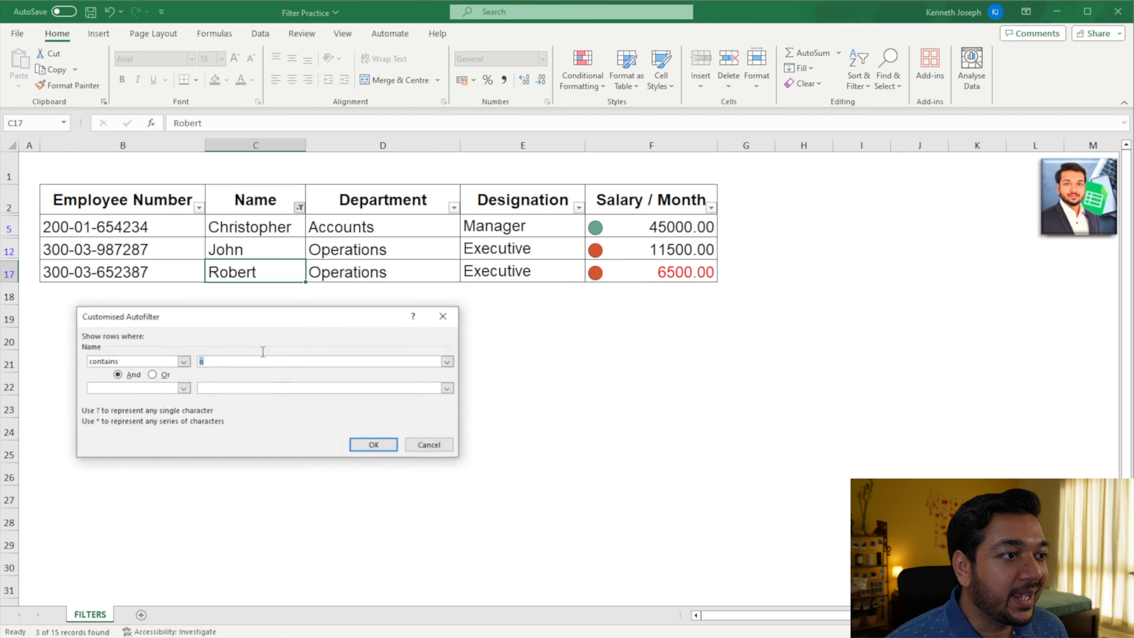
pyautogui.click(183, 361)
pyautogui.scroll(-1, 182, 390)
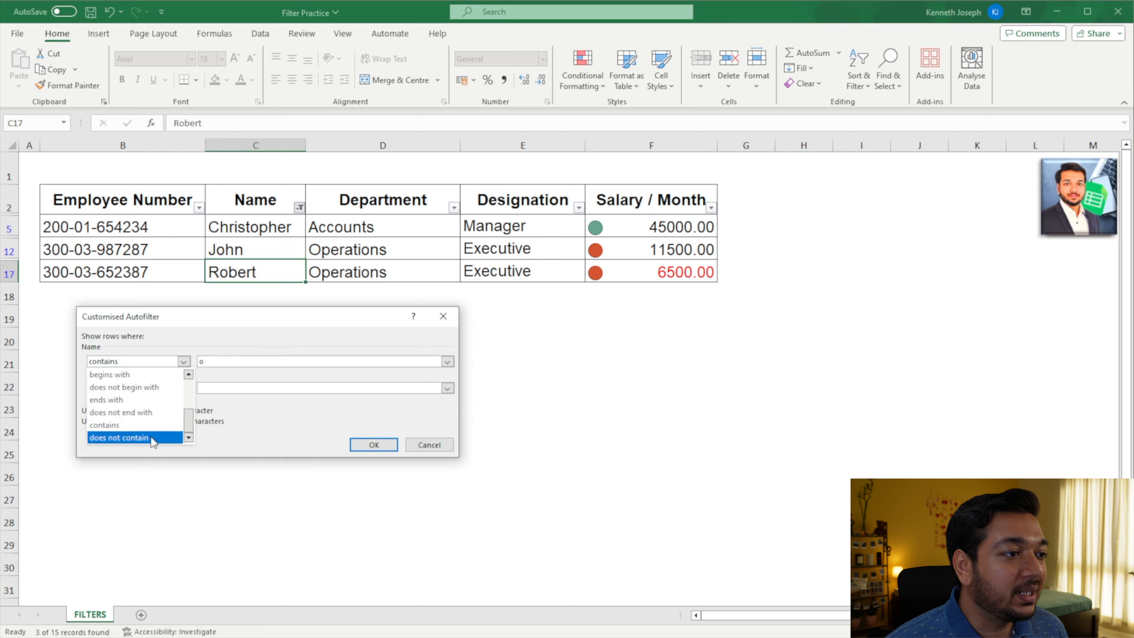
pyautogui.click(134, 436)
pyautogui.click(373, 447)
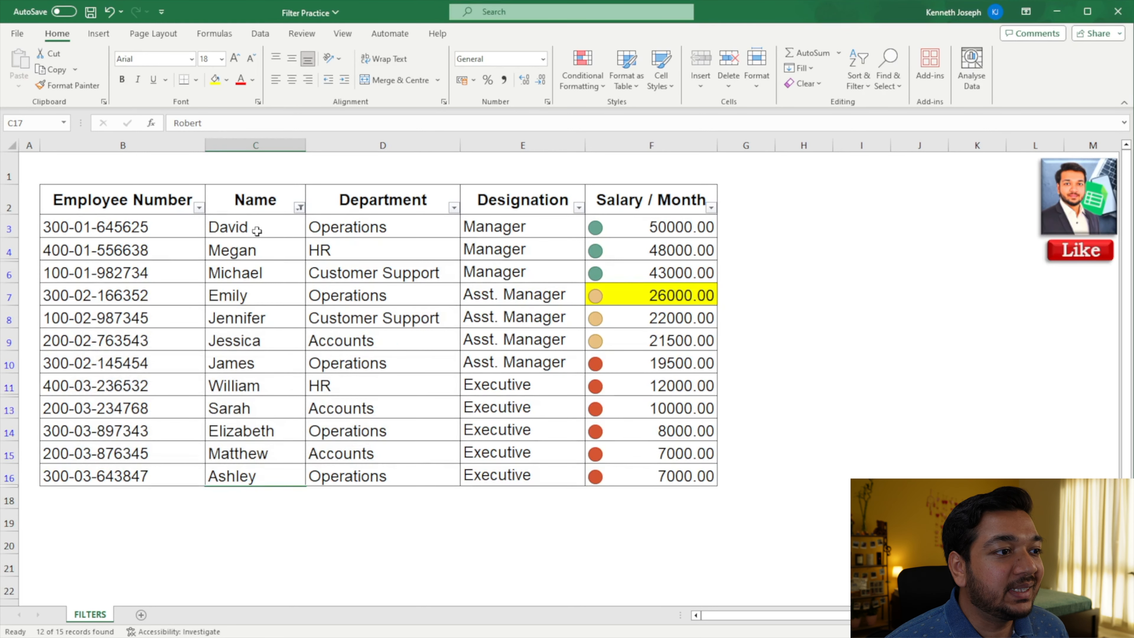
pyautogui.moveTo(260, 474); pyautogui.dragTo(276, 235)
pyautogui.click(367, 256)
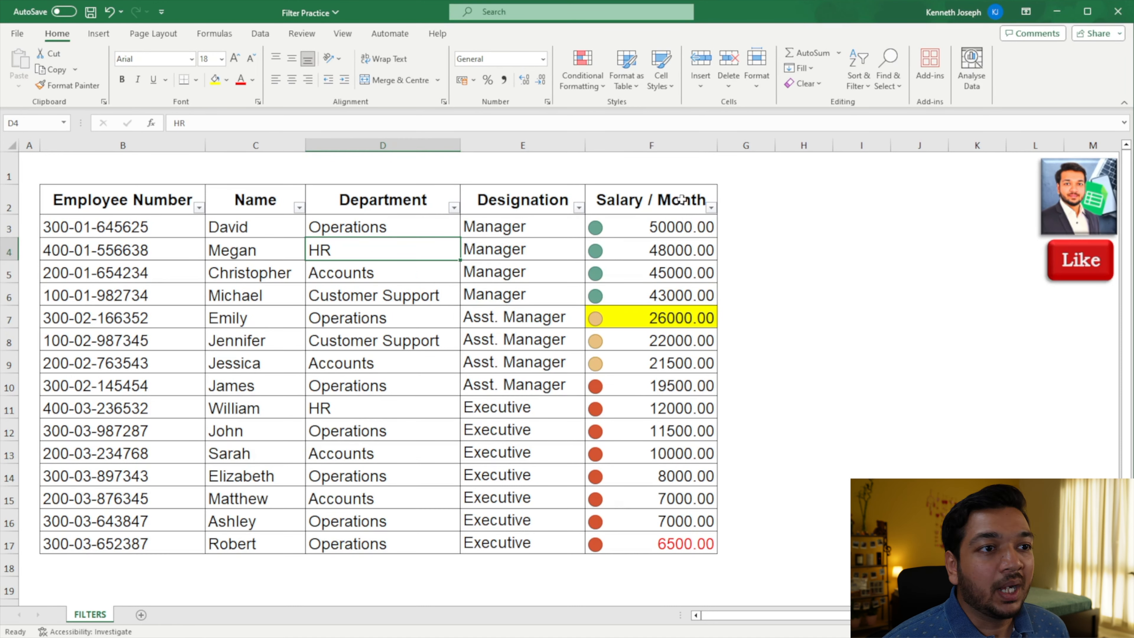
# Step: Filter the Salary / Month column by searching its values for 7000
pyautogui.click(711, 207)
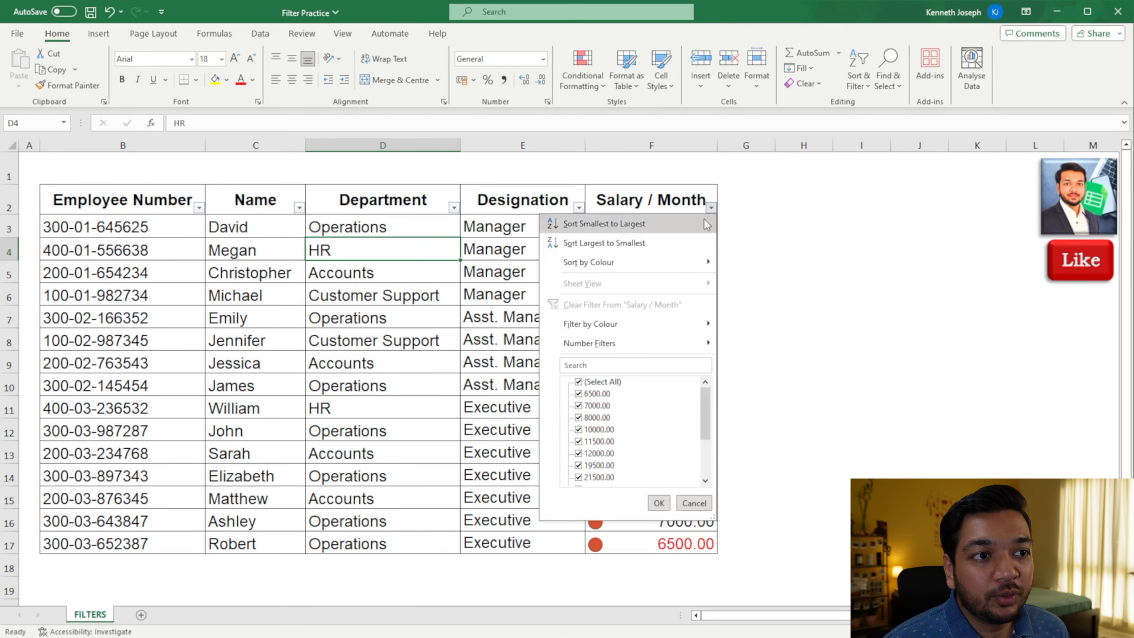
pyautogui.click(625, 365)
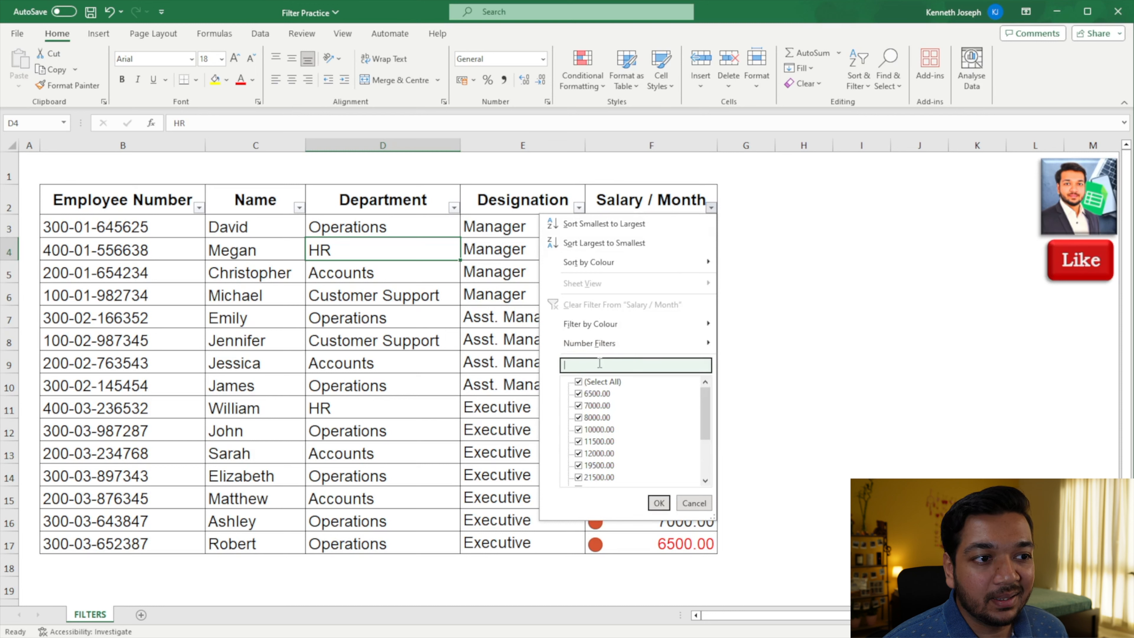
pyautogui.click(698, 206)
pyautogui.click(699, 206)
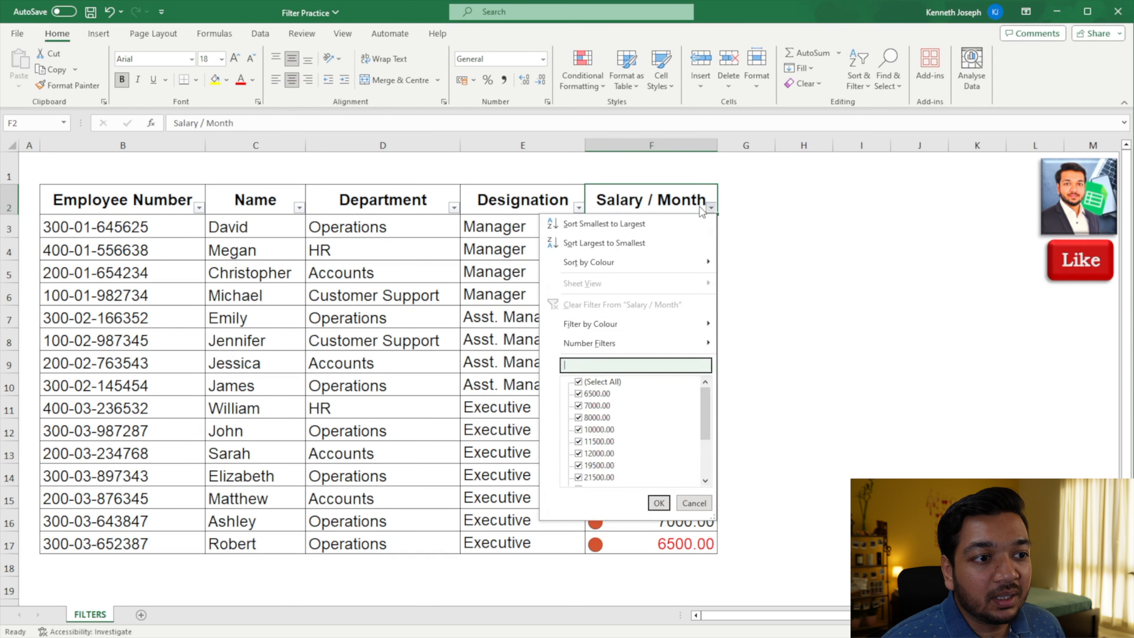
pyautogui.write('7000')
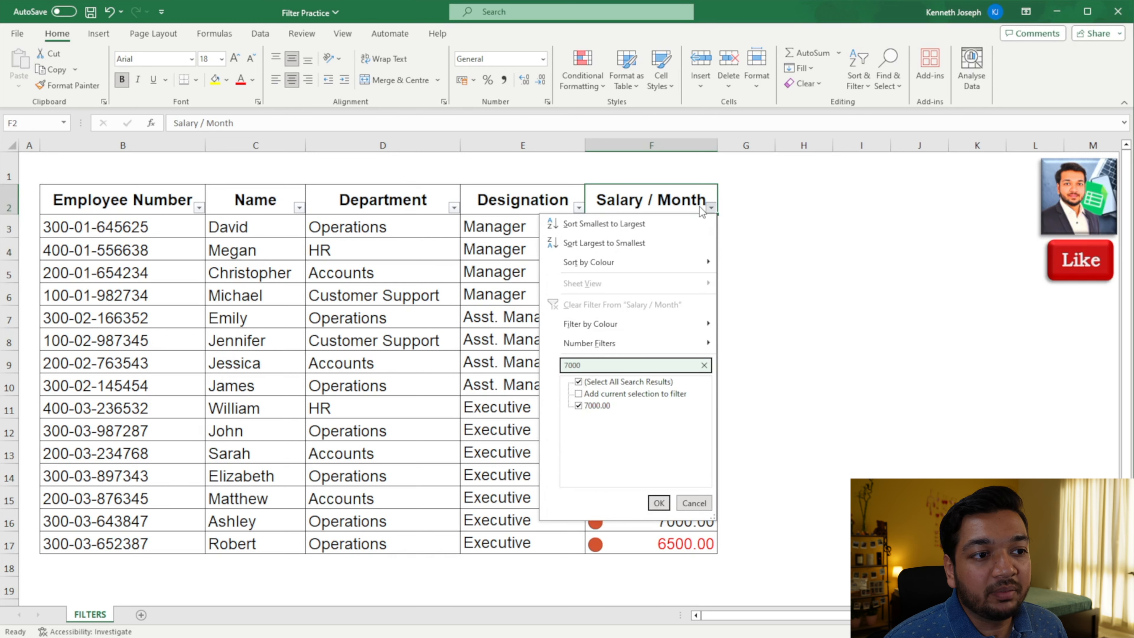
pyautogui.press('Escape')
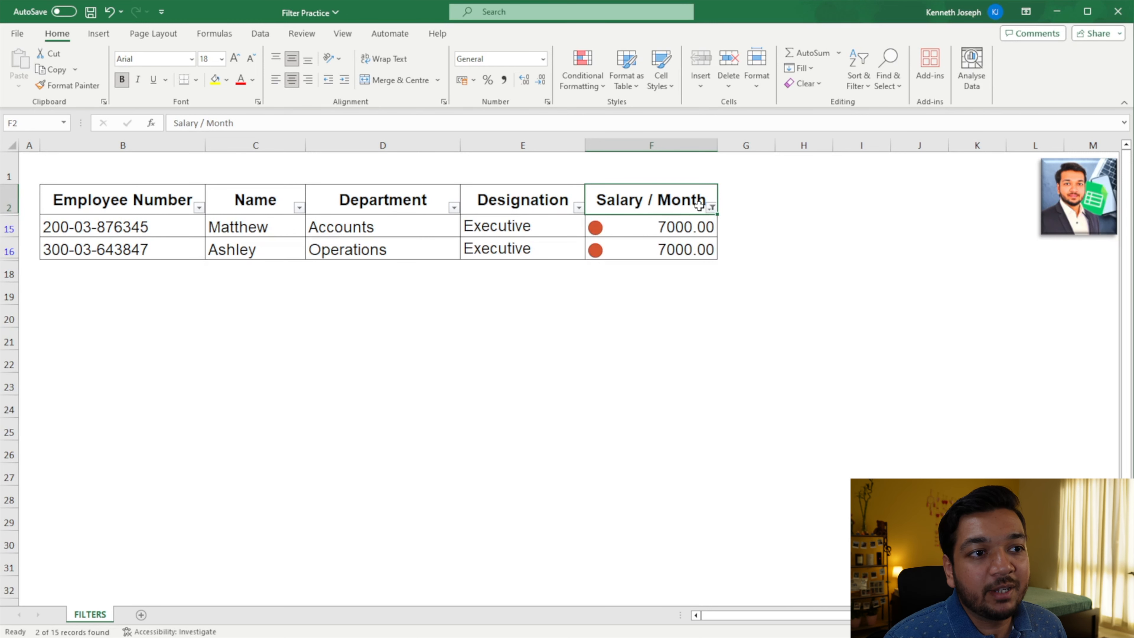
# Step: Filter the Salary / Month column by searching its values for 5000
pyautogui.click(699, 206)
pyautogui.press('Down')
pyautogui.press('Down')
pyautogui.press('Down')
pyautogui.press('Down')
pyautogui.press('Down')
pyautogui.press('Down')
pyautogui.press('Down')
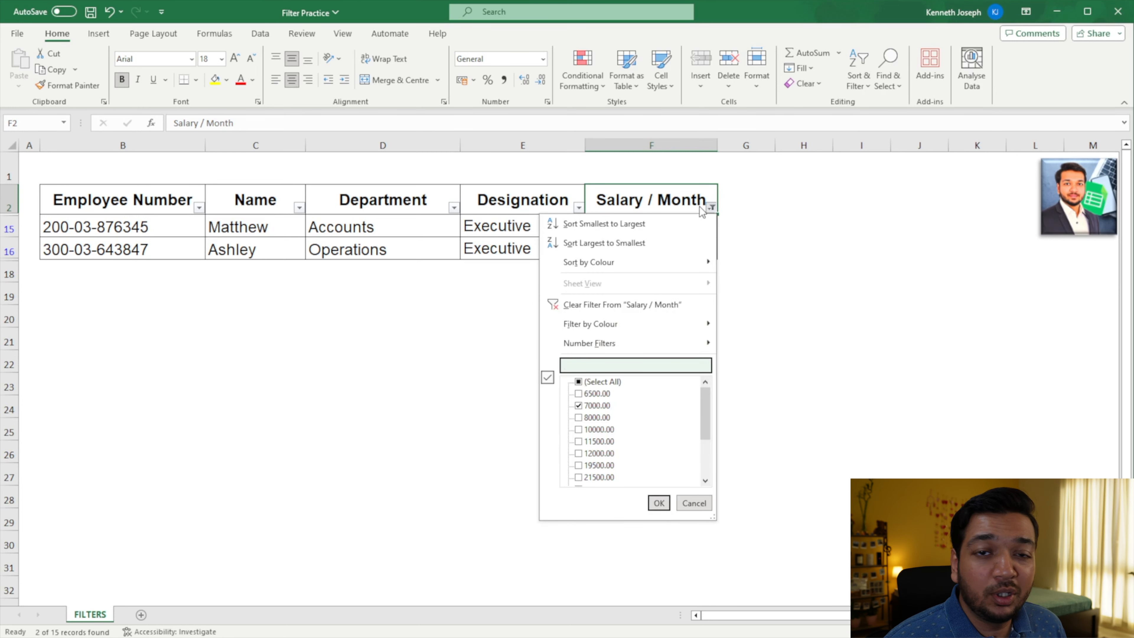
pyautogui.write('7000')
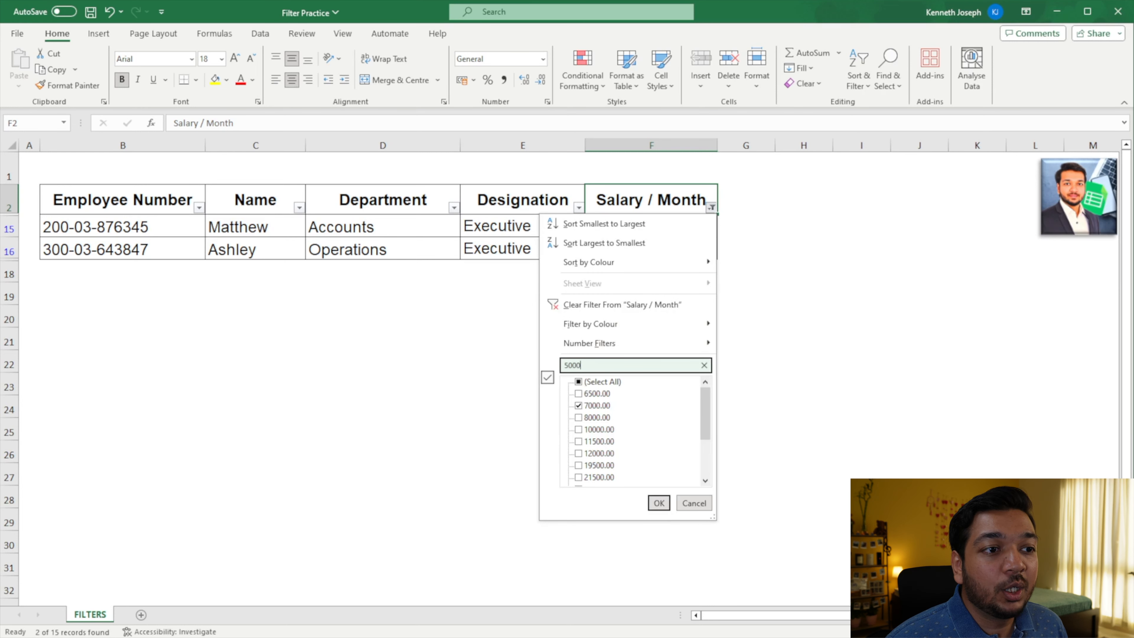
pyautogui.press('Return')
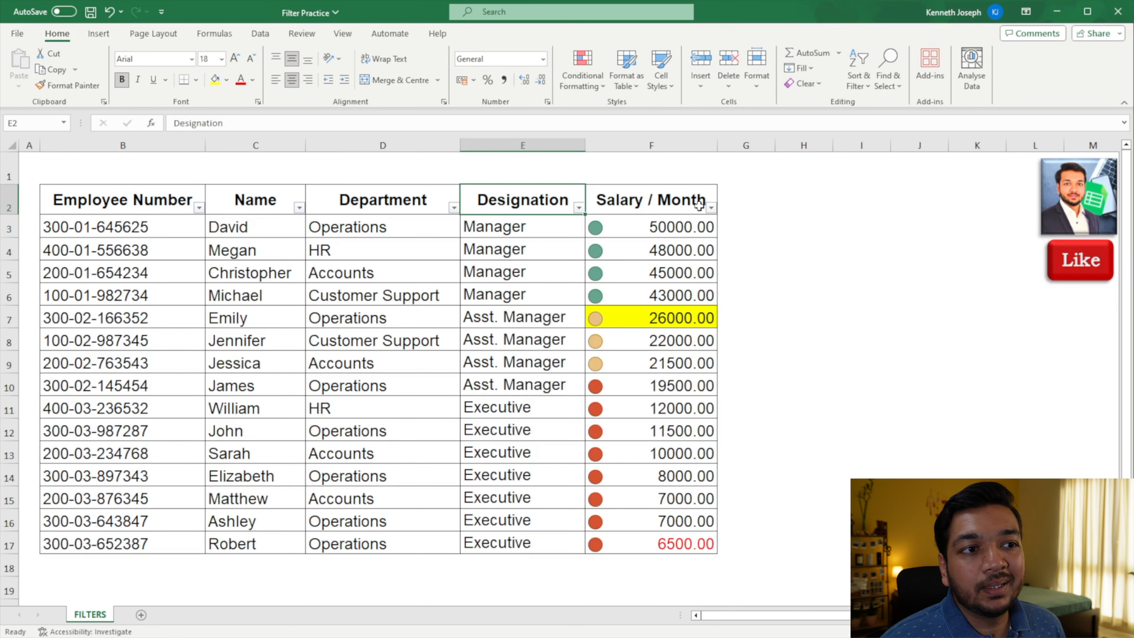
pyautogui.press('Left')
pyautogui.press('Right')
pyautogui.hotkey('alt', 'Down')
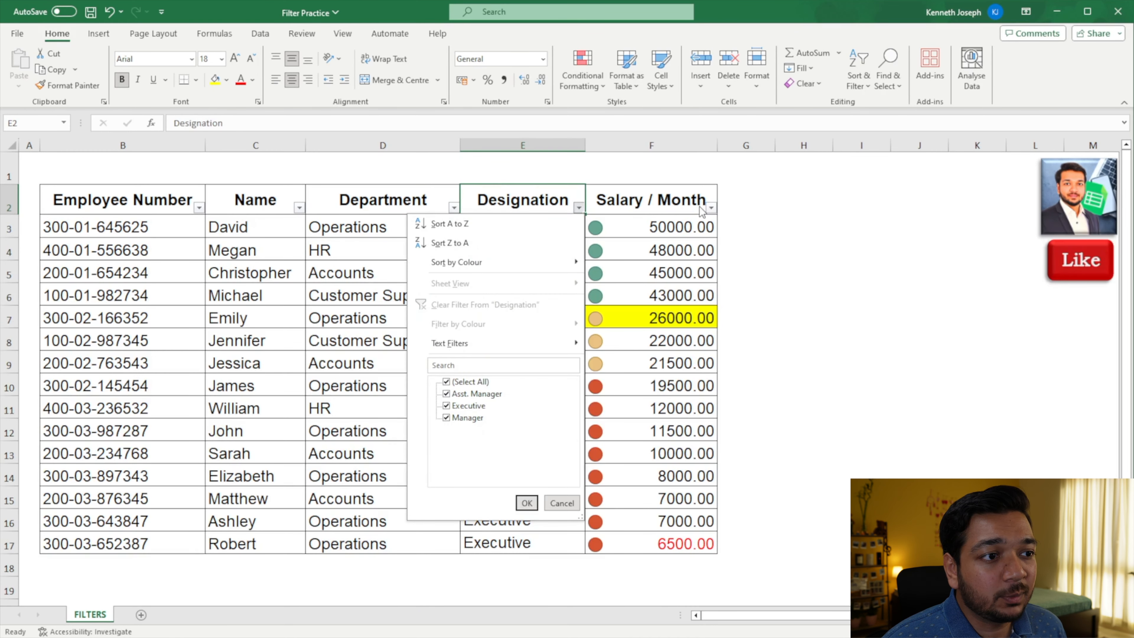
pyautogui.press('Escape')
# Step: Filter the Name column by searching its values for "as"
pyautogui.press('Left')
pyautogui.press('Left')
pyautogui.hotkey('alt', 'Down')
pyautogui.press('Down')
pyautogui.press('Down')
pyautogui.press('Down')
pyautogui.press('Down')
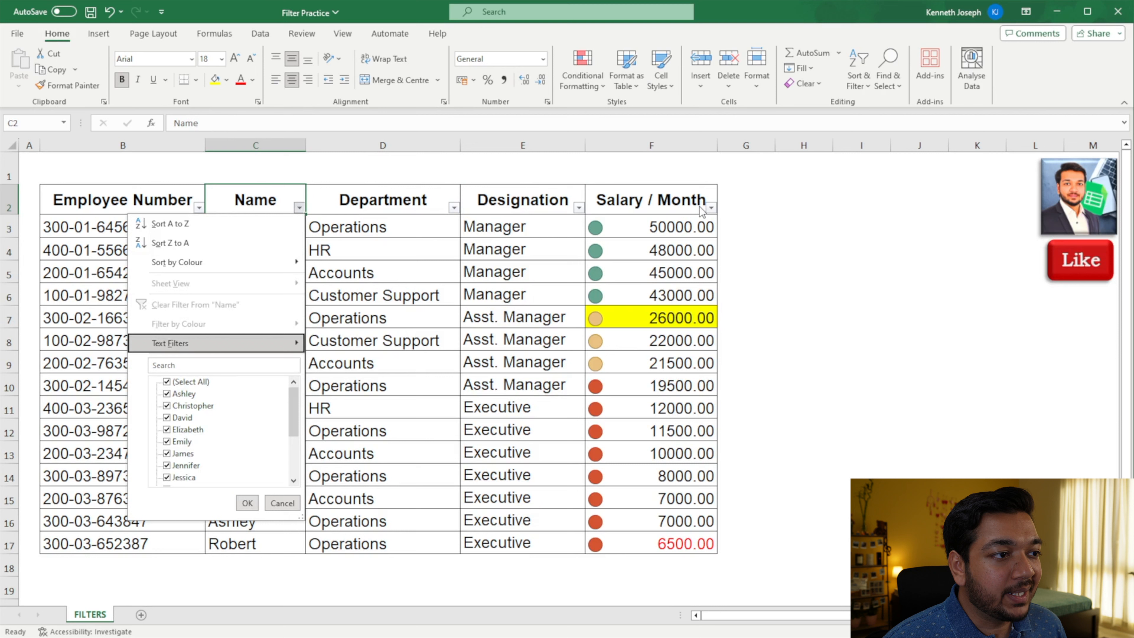
pyautogui.press('Down')
pyautogui.write('as')
pyautogui.press('Return')
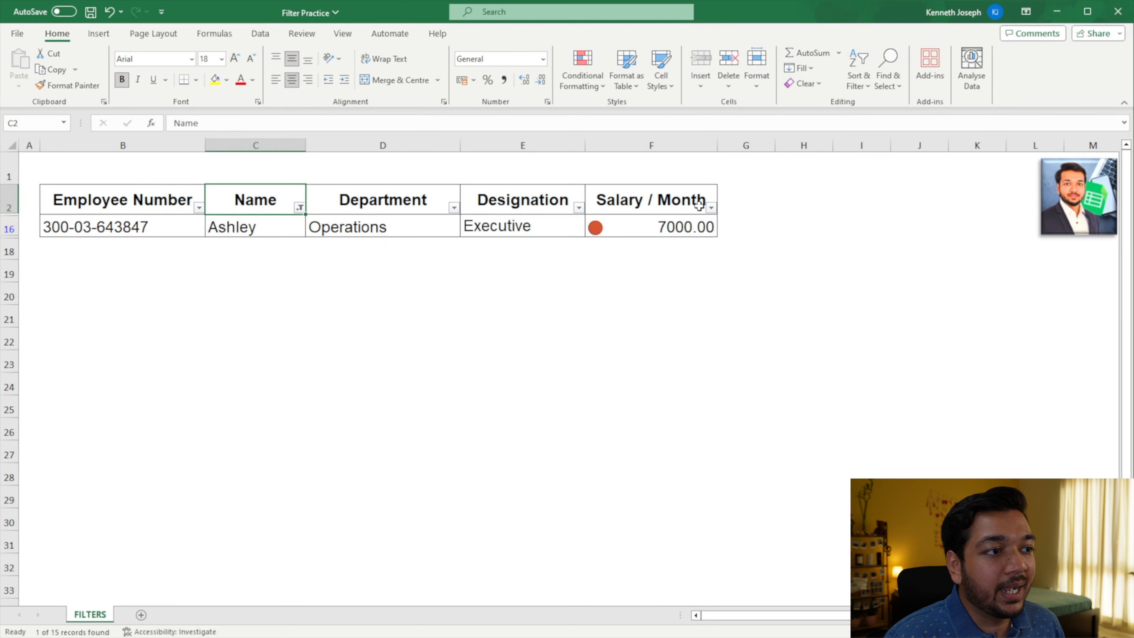
# Step: Replace the Name column filter with a value search for the first letters of the Accounts manager's name
pyautogui.press('Down')
pyautogui.press('Up')
pyautogui.hotkey('alt', 'Down')
pyautogui.press('Down')
pyautogui.press('Down')
pyautogui.press('Down')
pyautogui.press('Down')
pyautogui.press('Down')
pyautogui.write('chris')
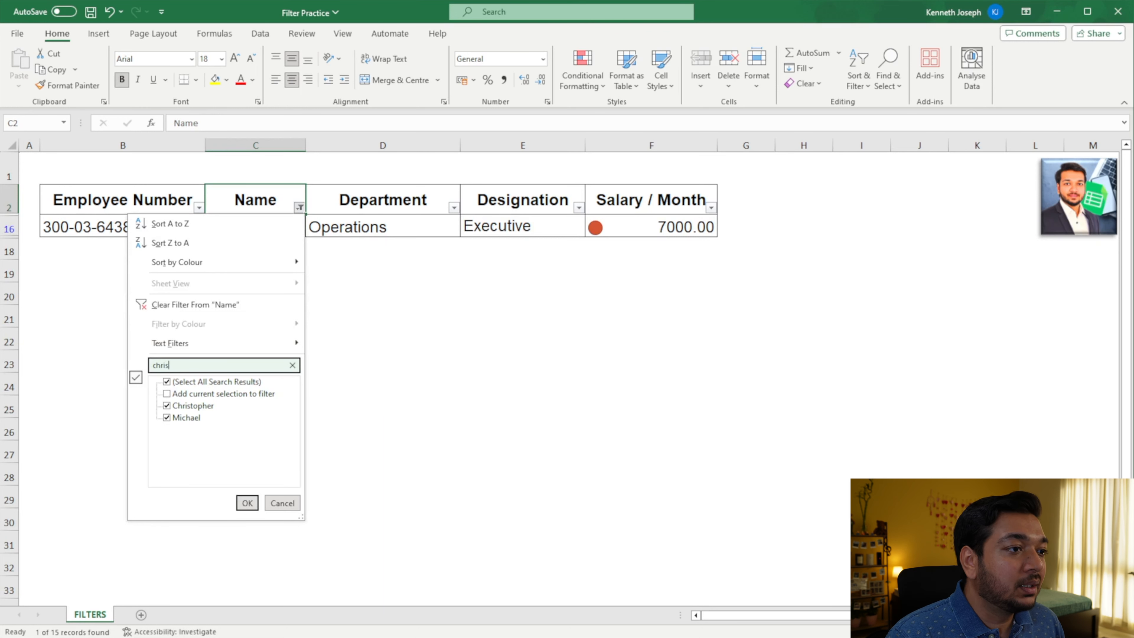
pyautogui.press('Return')
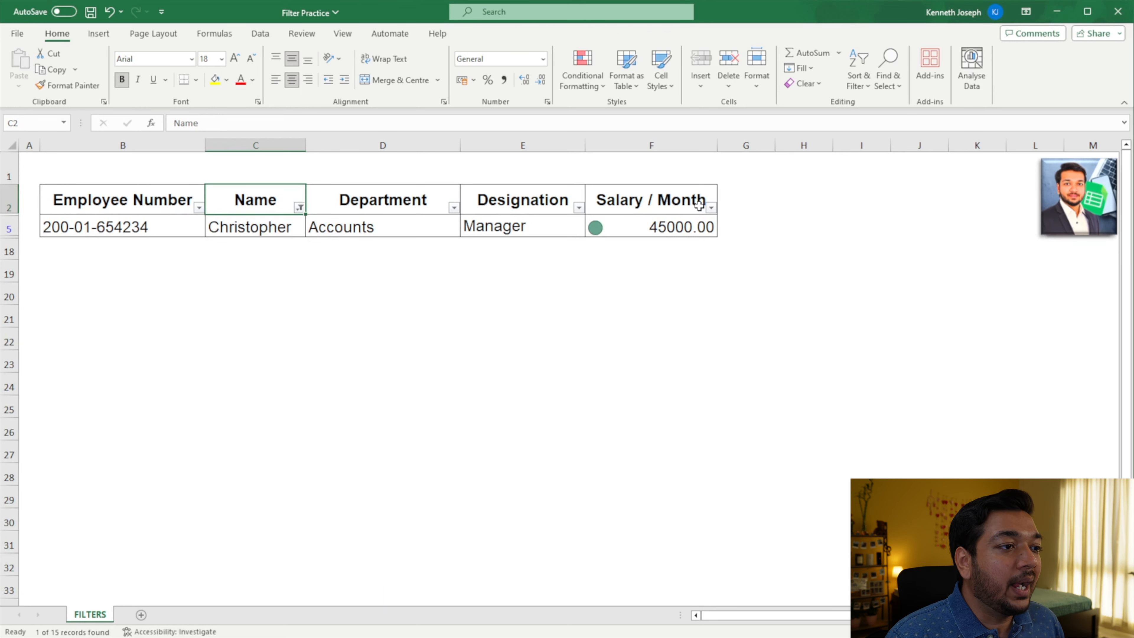
# Step: Clear the Name filter so that all employee records are shown
pyautogui.hotkey('alt', 'd')
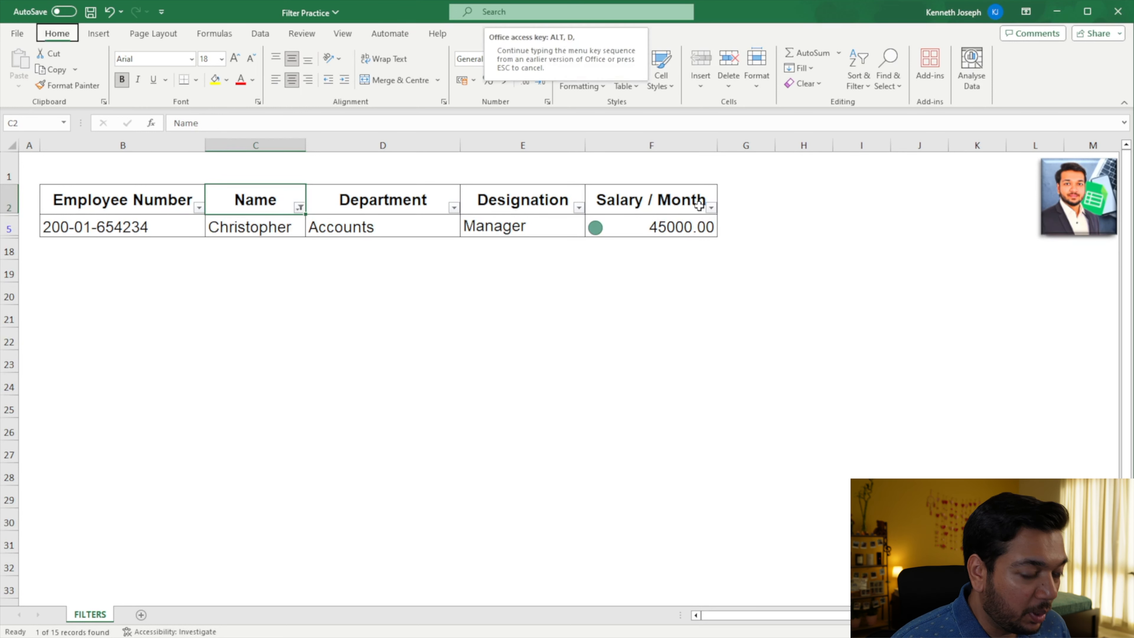
pyautogui.press('f')
pyautogui.press('s')
pyautogui.press('Right')
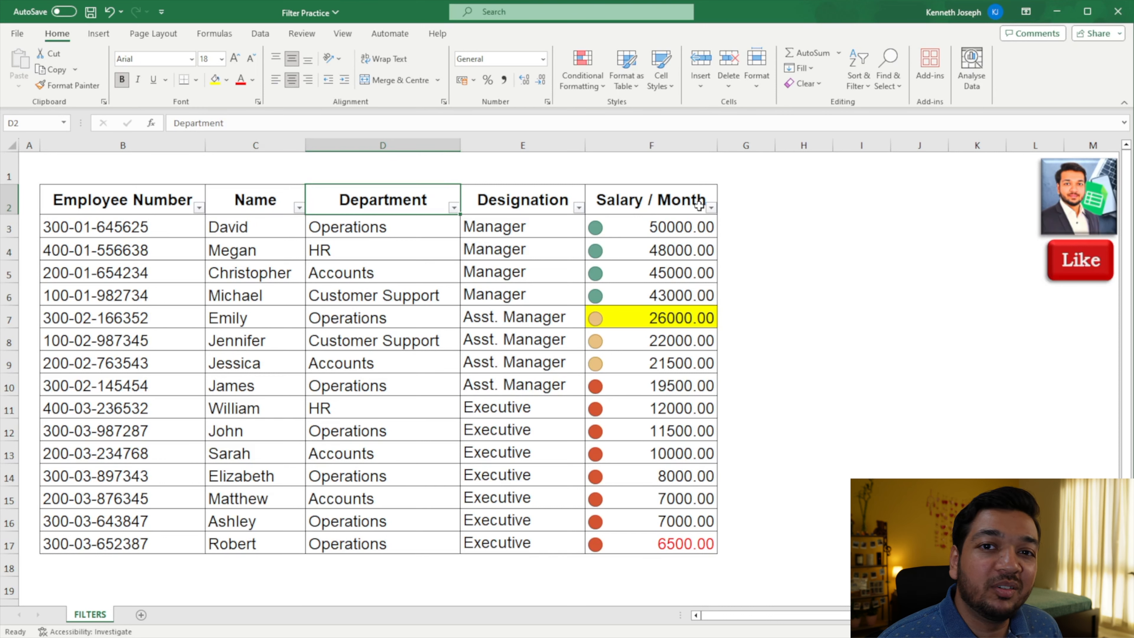
pyautogui.click(699, 205)
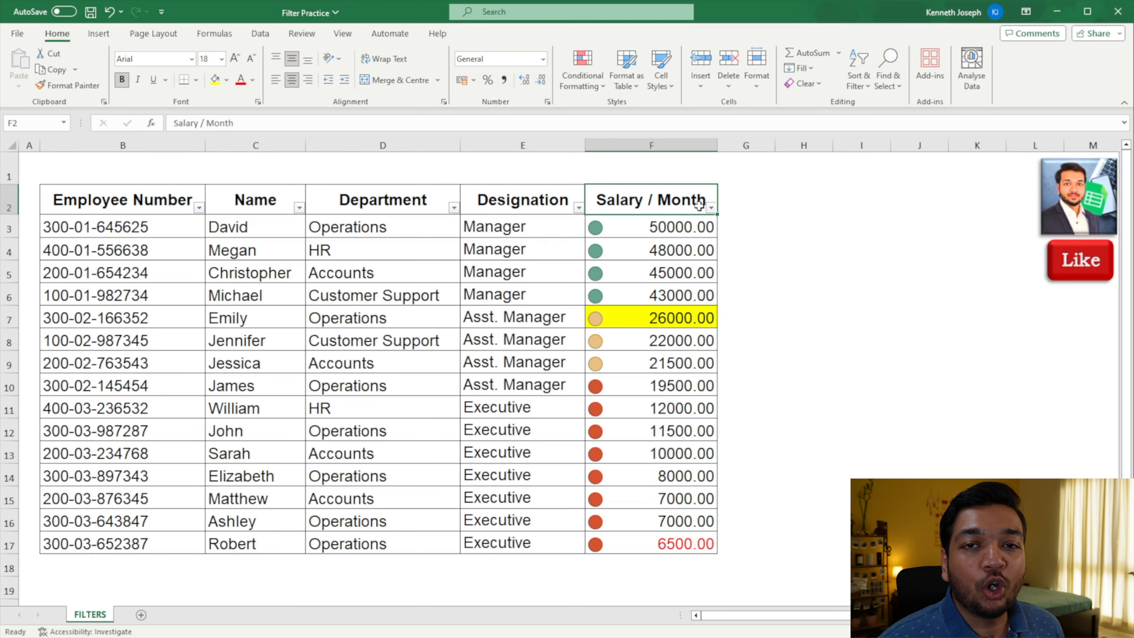
pyautogui.press('Right')
pyautogui.press('Left')
pyautogui.press('Right')
pyautogui.press('Left')
pyautogui.press('Right')
pyautogui.press('Left')
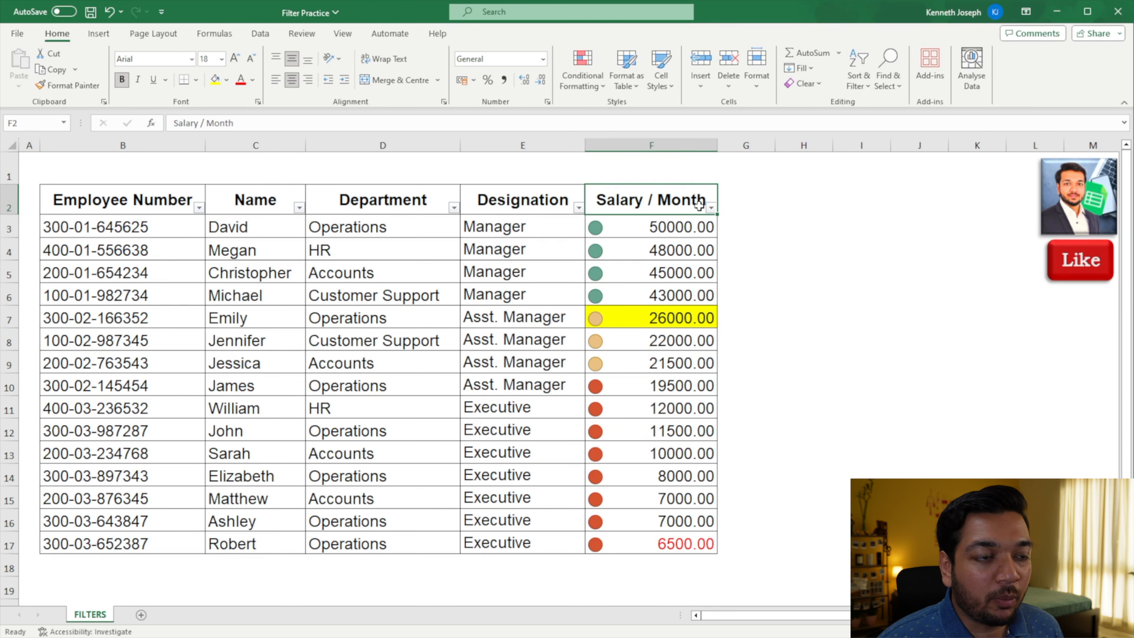
# Step: Deselect all values in the Salary / Month filter list
pyautogui.click(710, 207)
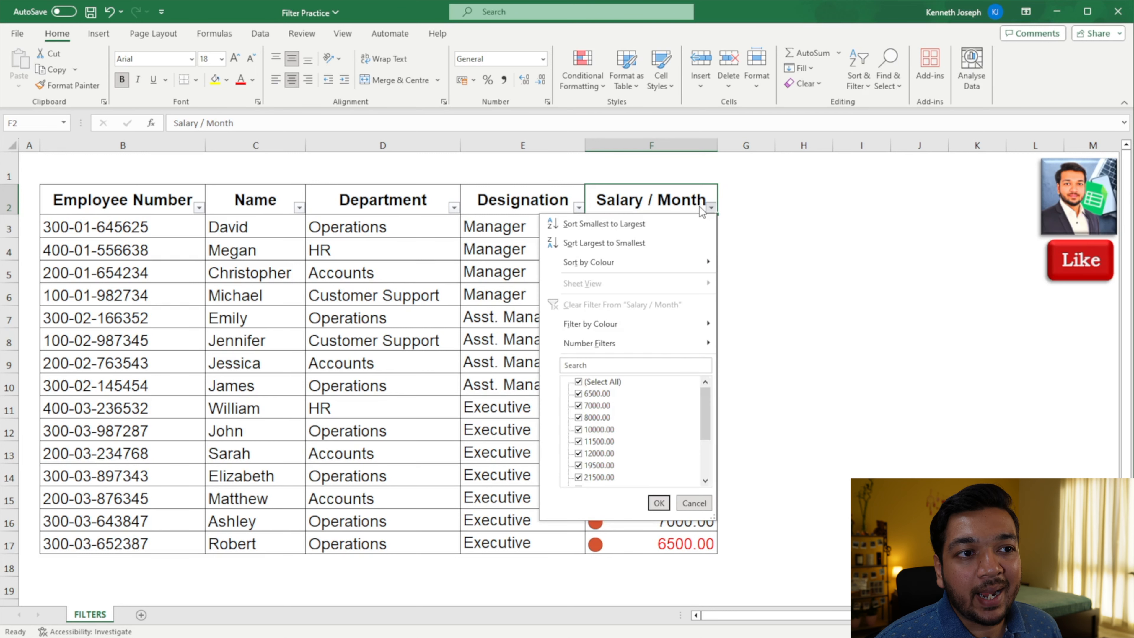
pyautogui.press('Down')
pyautogui.press('Down')
pyautogui.press('Down')
pyautogui.press('Down')
pyautogui.press('Down')
pyautogui.press('Down')
pyautogui.press('Down')
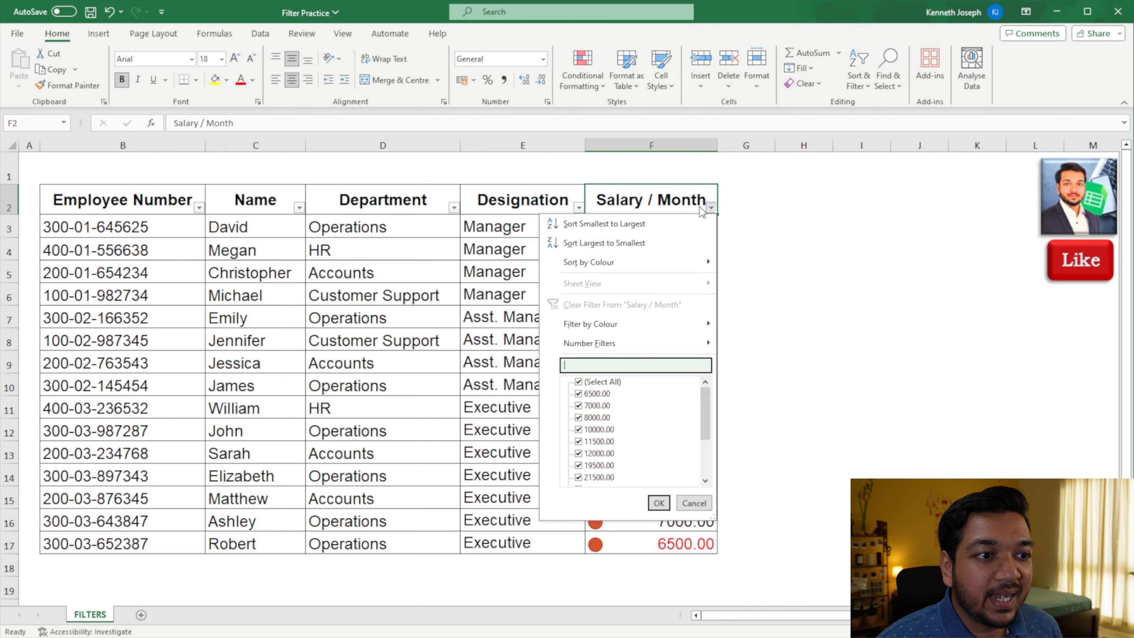
pyautogui.press('Down')
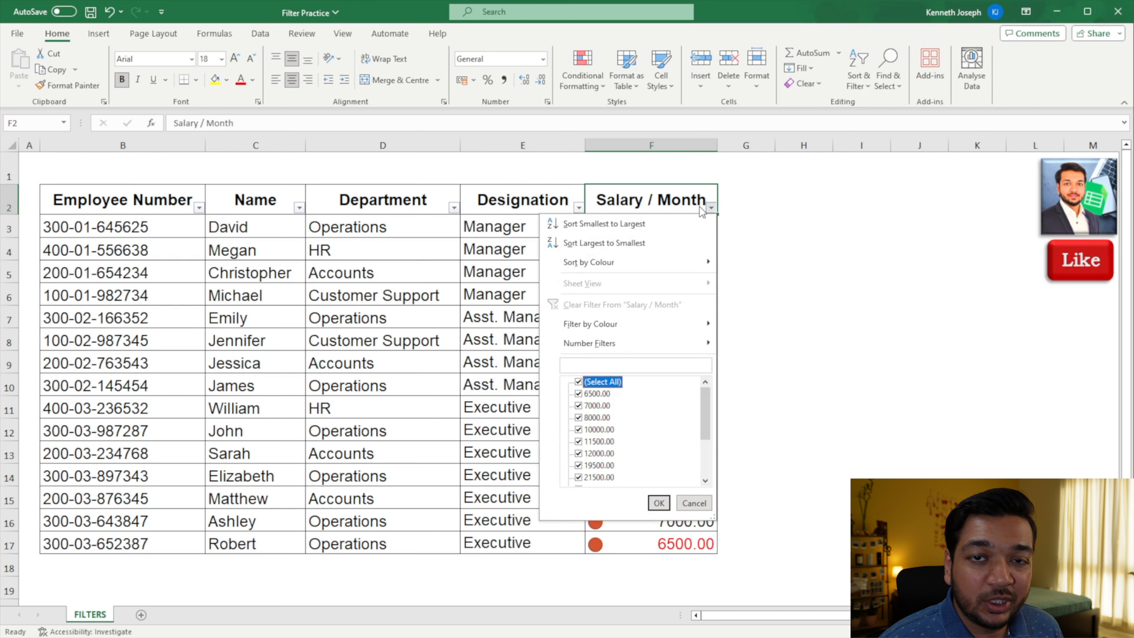
pyautogui.press('space')
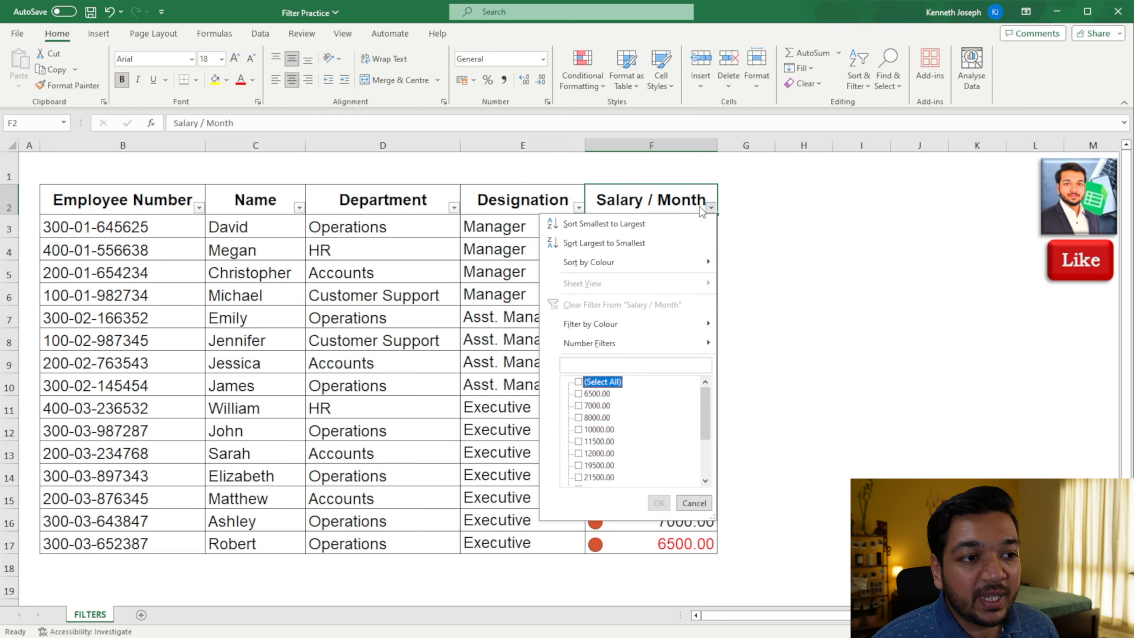
# Step: Tick the salary values 6500.00, 7000.00 and 8000.00 and apply the Salary / Month filter
pyautogui.press('Down')
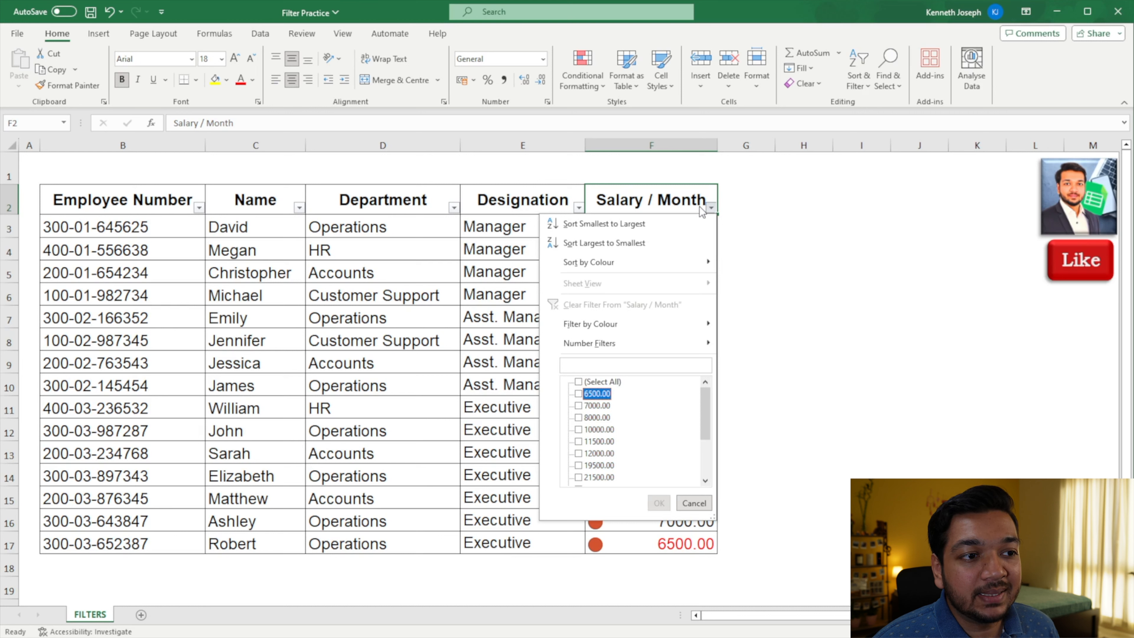
pyautogui.press('space')
pyautogui.press('Down')
pyautogui.press('space')
pyautogui.press('Down')
pyautogui.press('space')
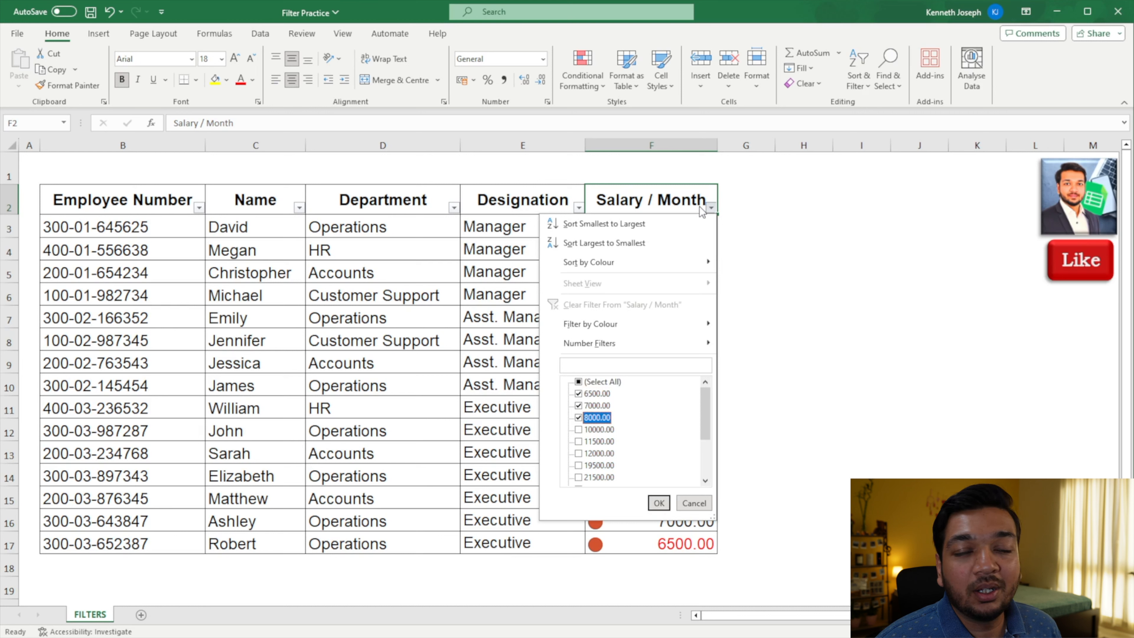
pyautogui.press('Return')
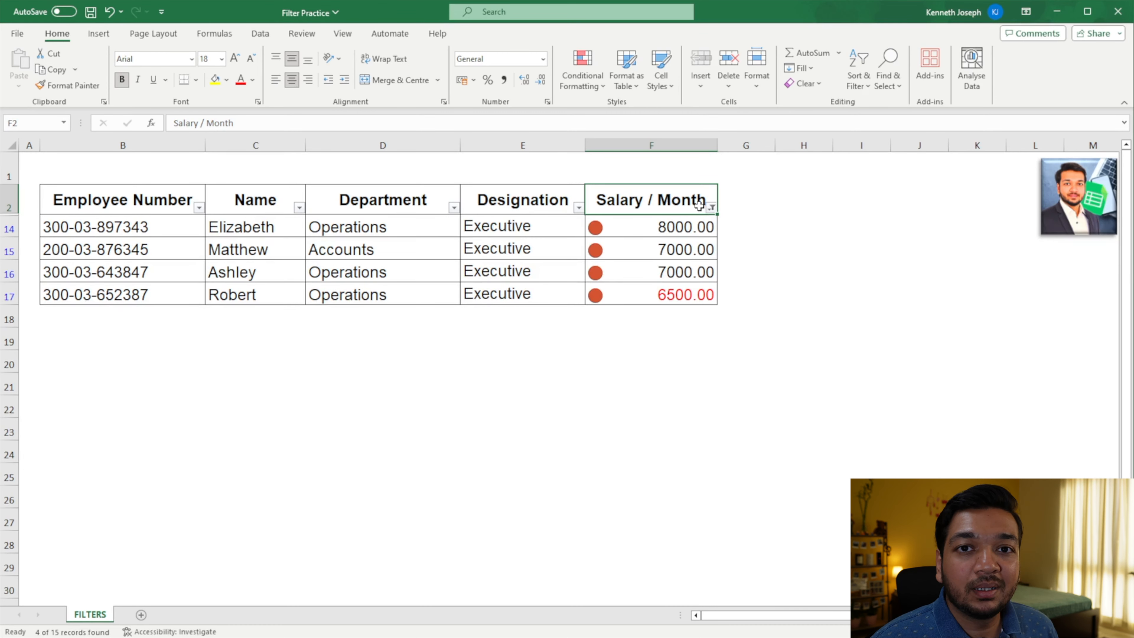